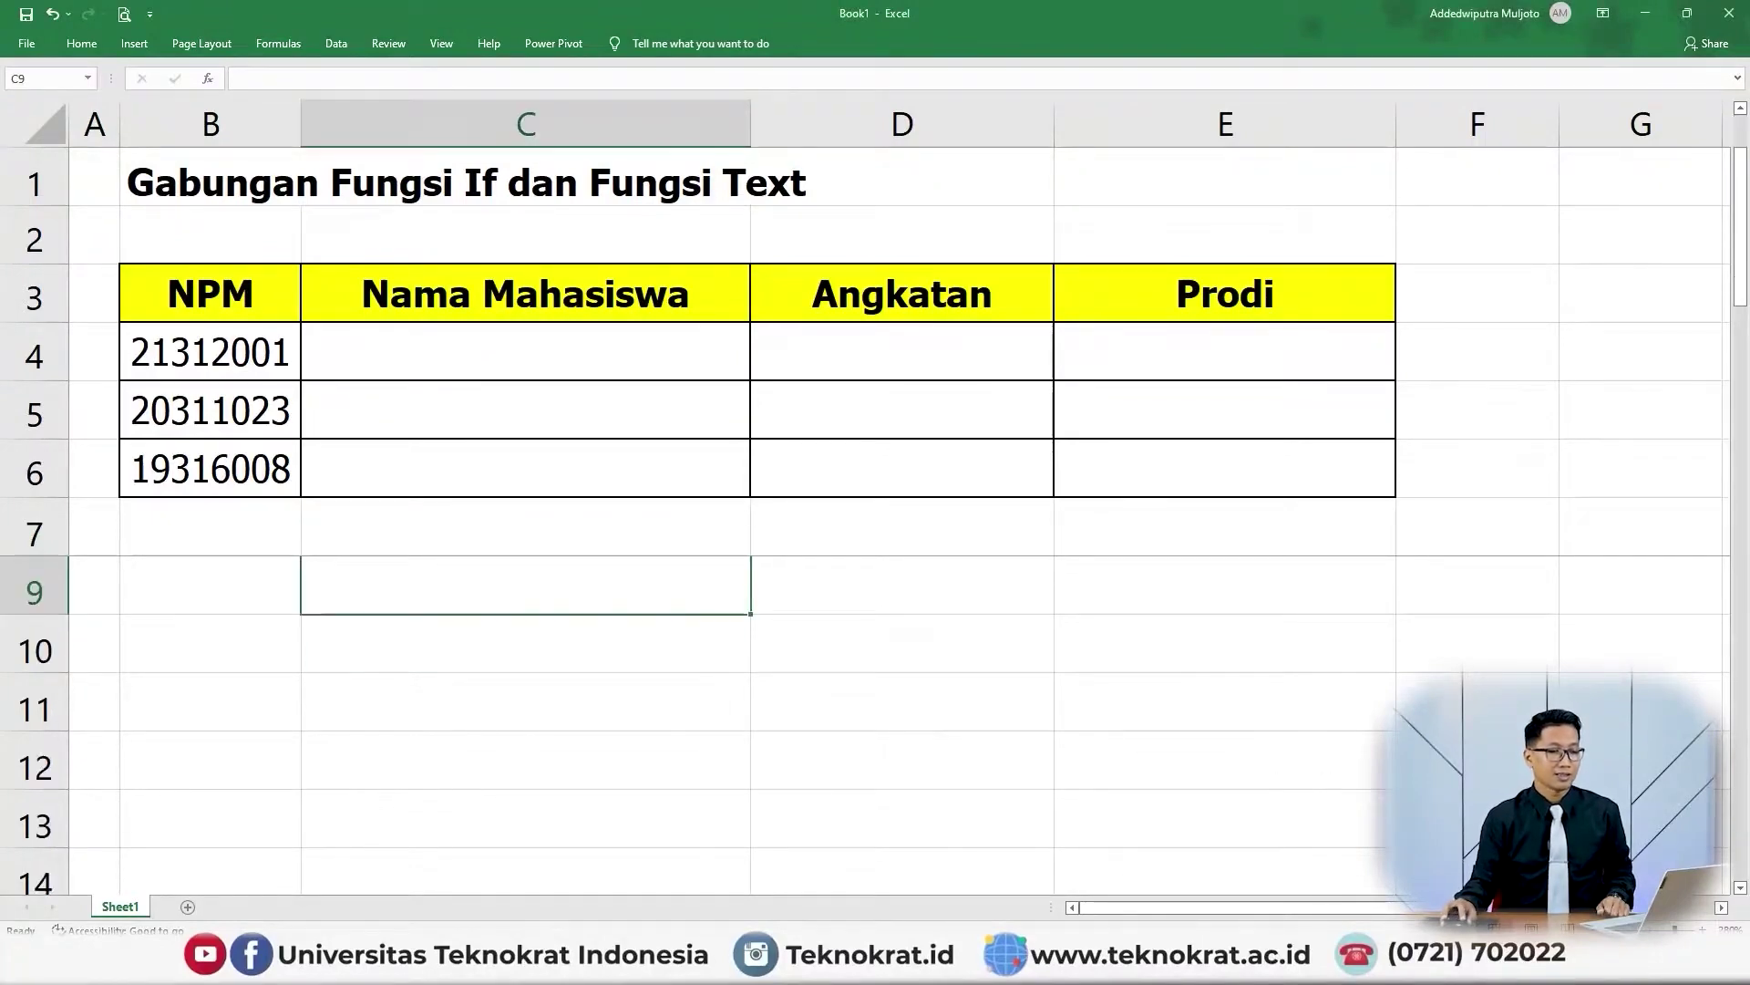
Step: Review the Soal Nama Mahasiswa rules below the table for filling the student name column
left_click(1741, 887)
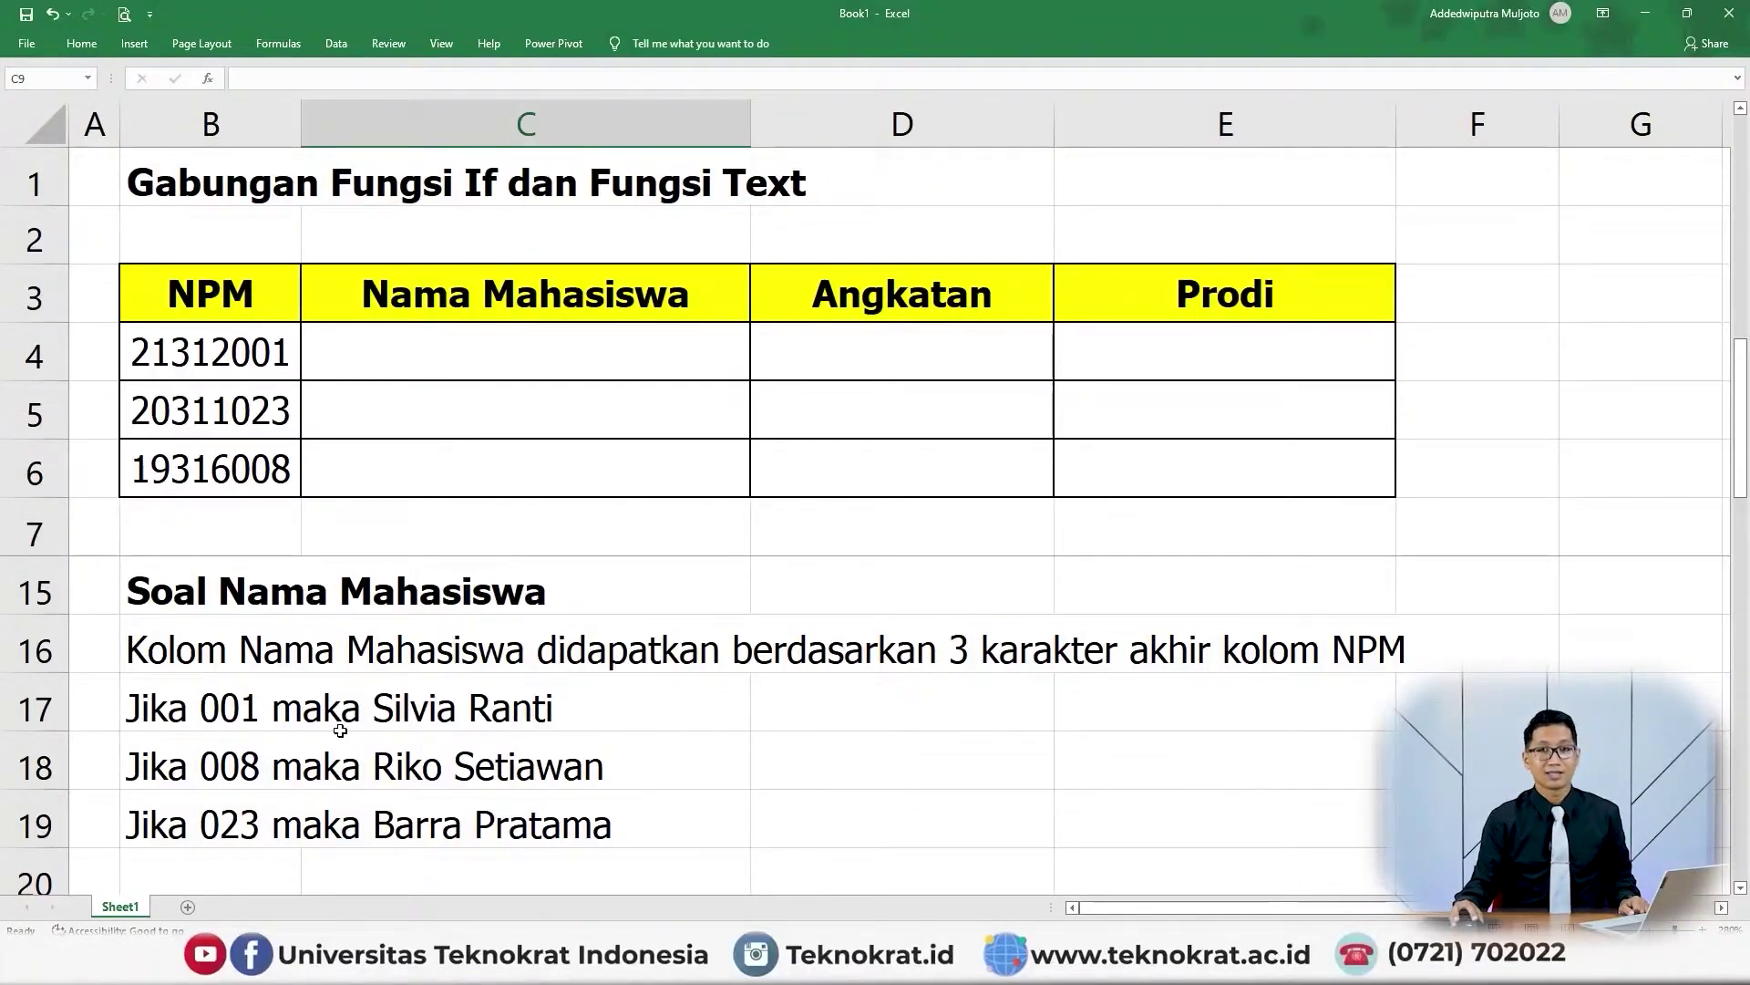
left_click(161, 706)
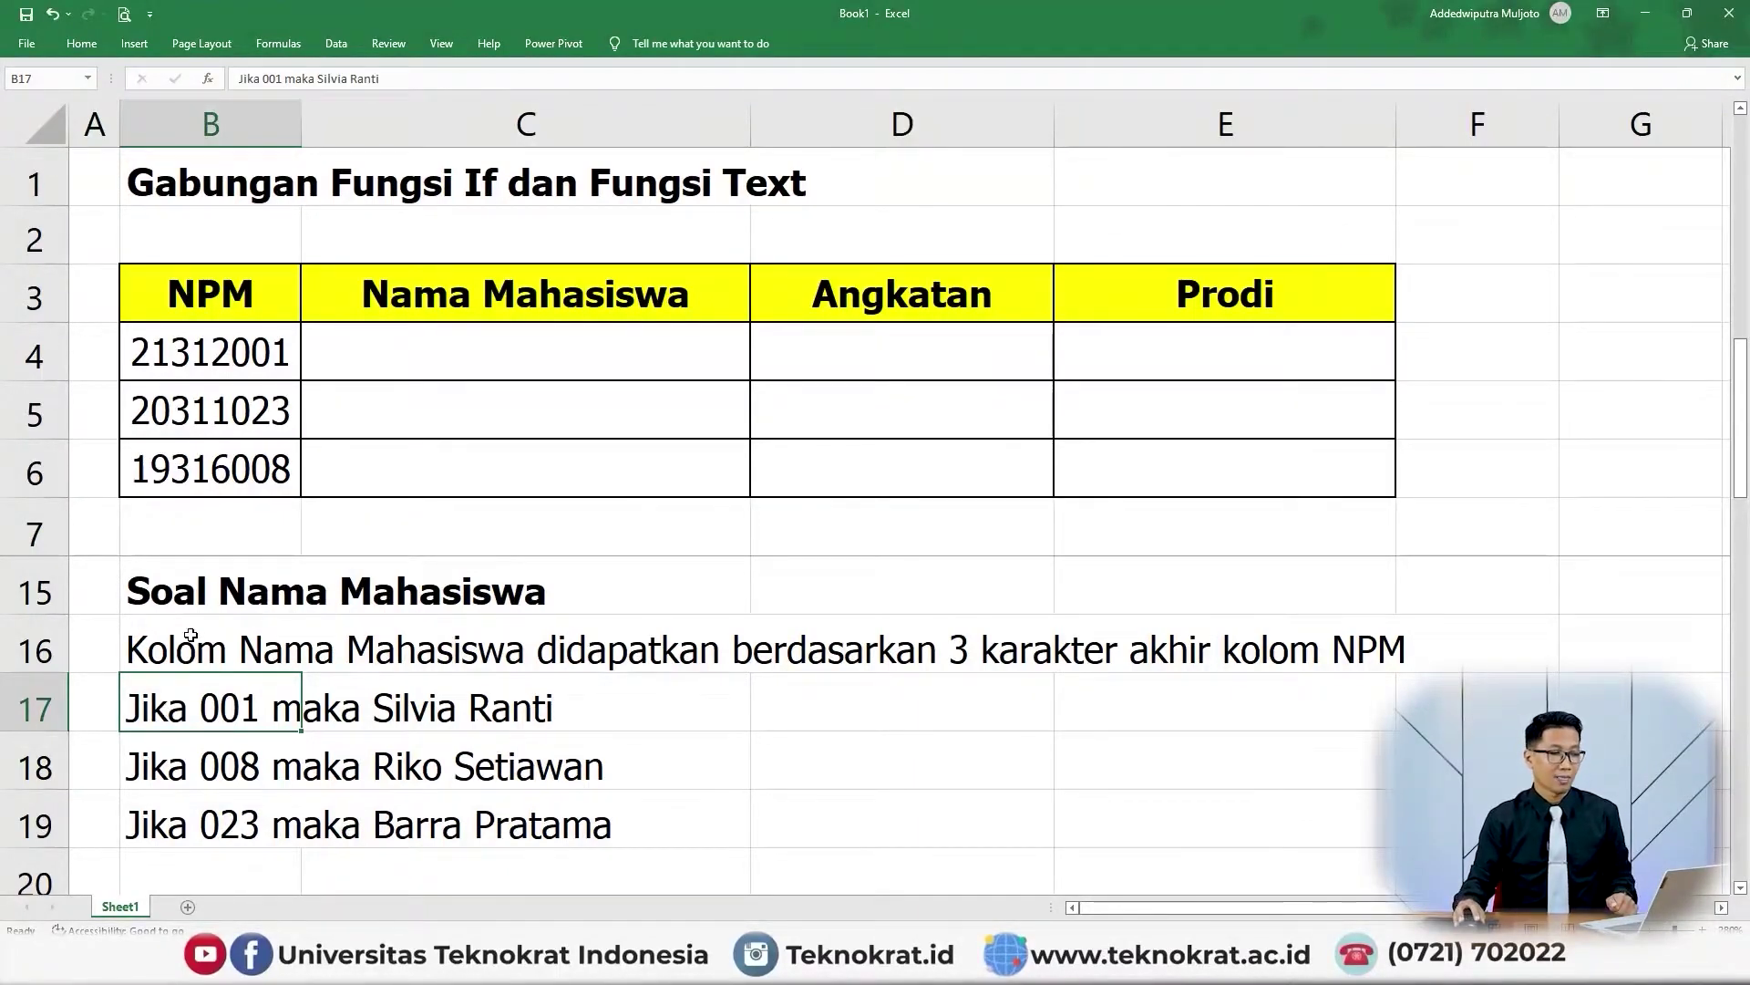
left_click(273, 645)
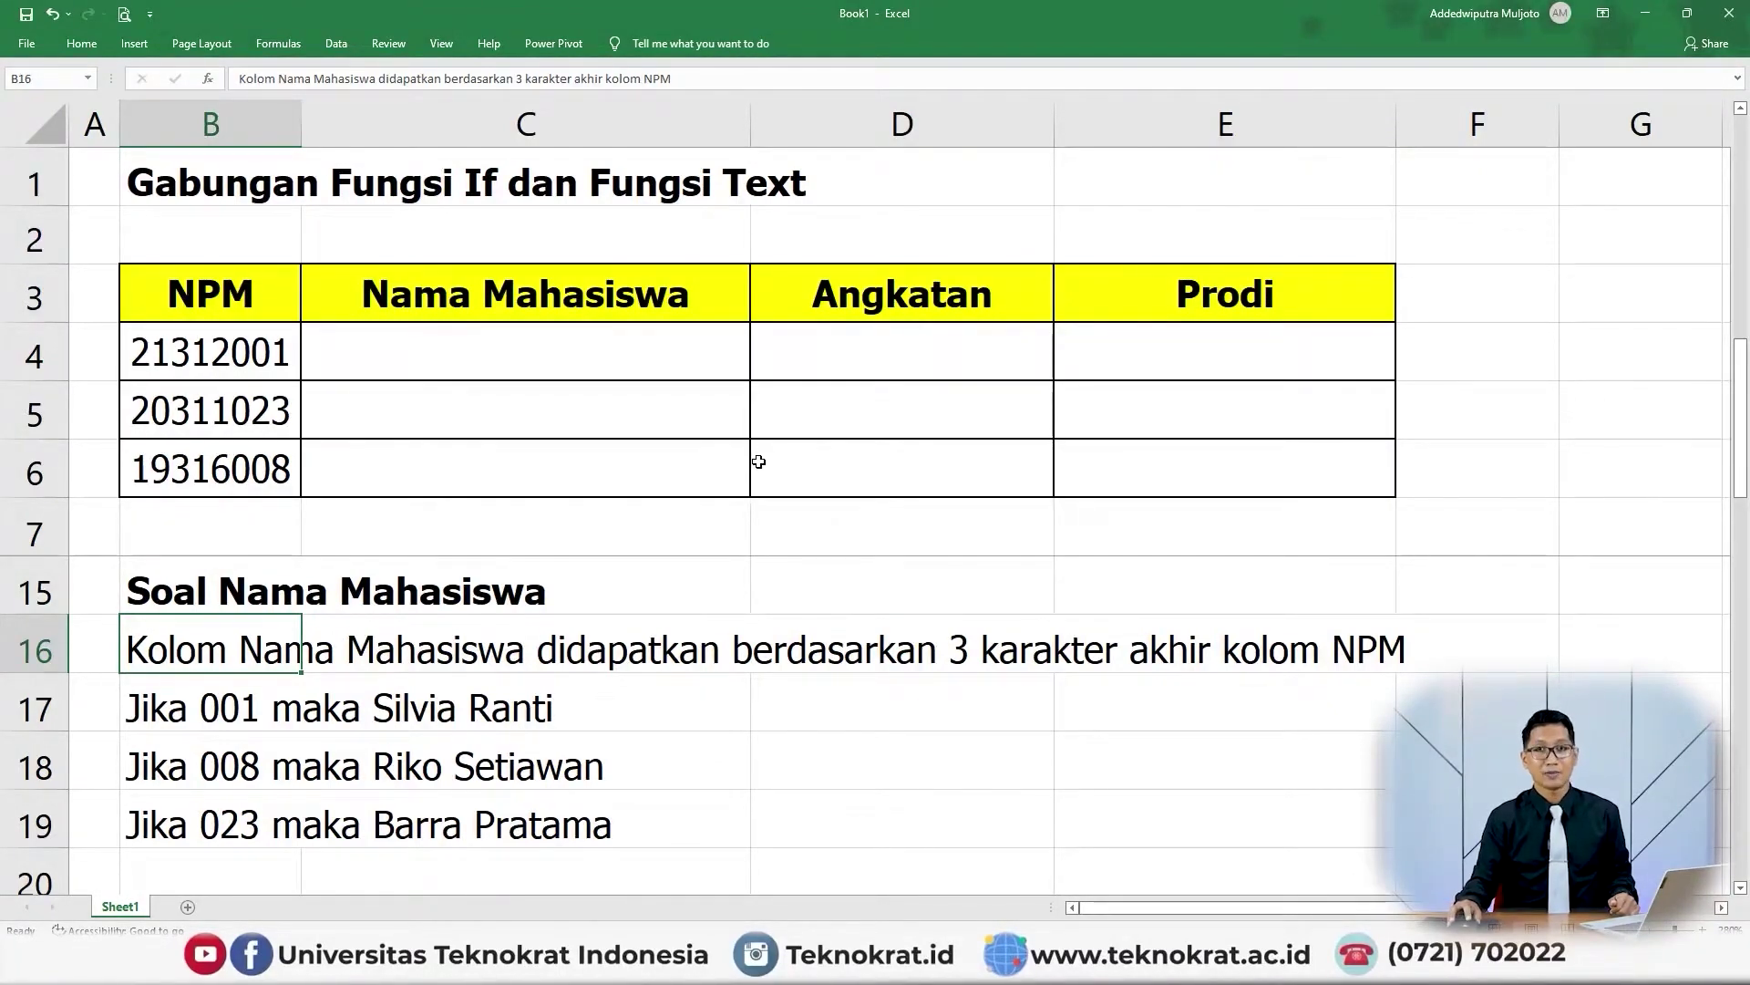
left_click(510, 343)
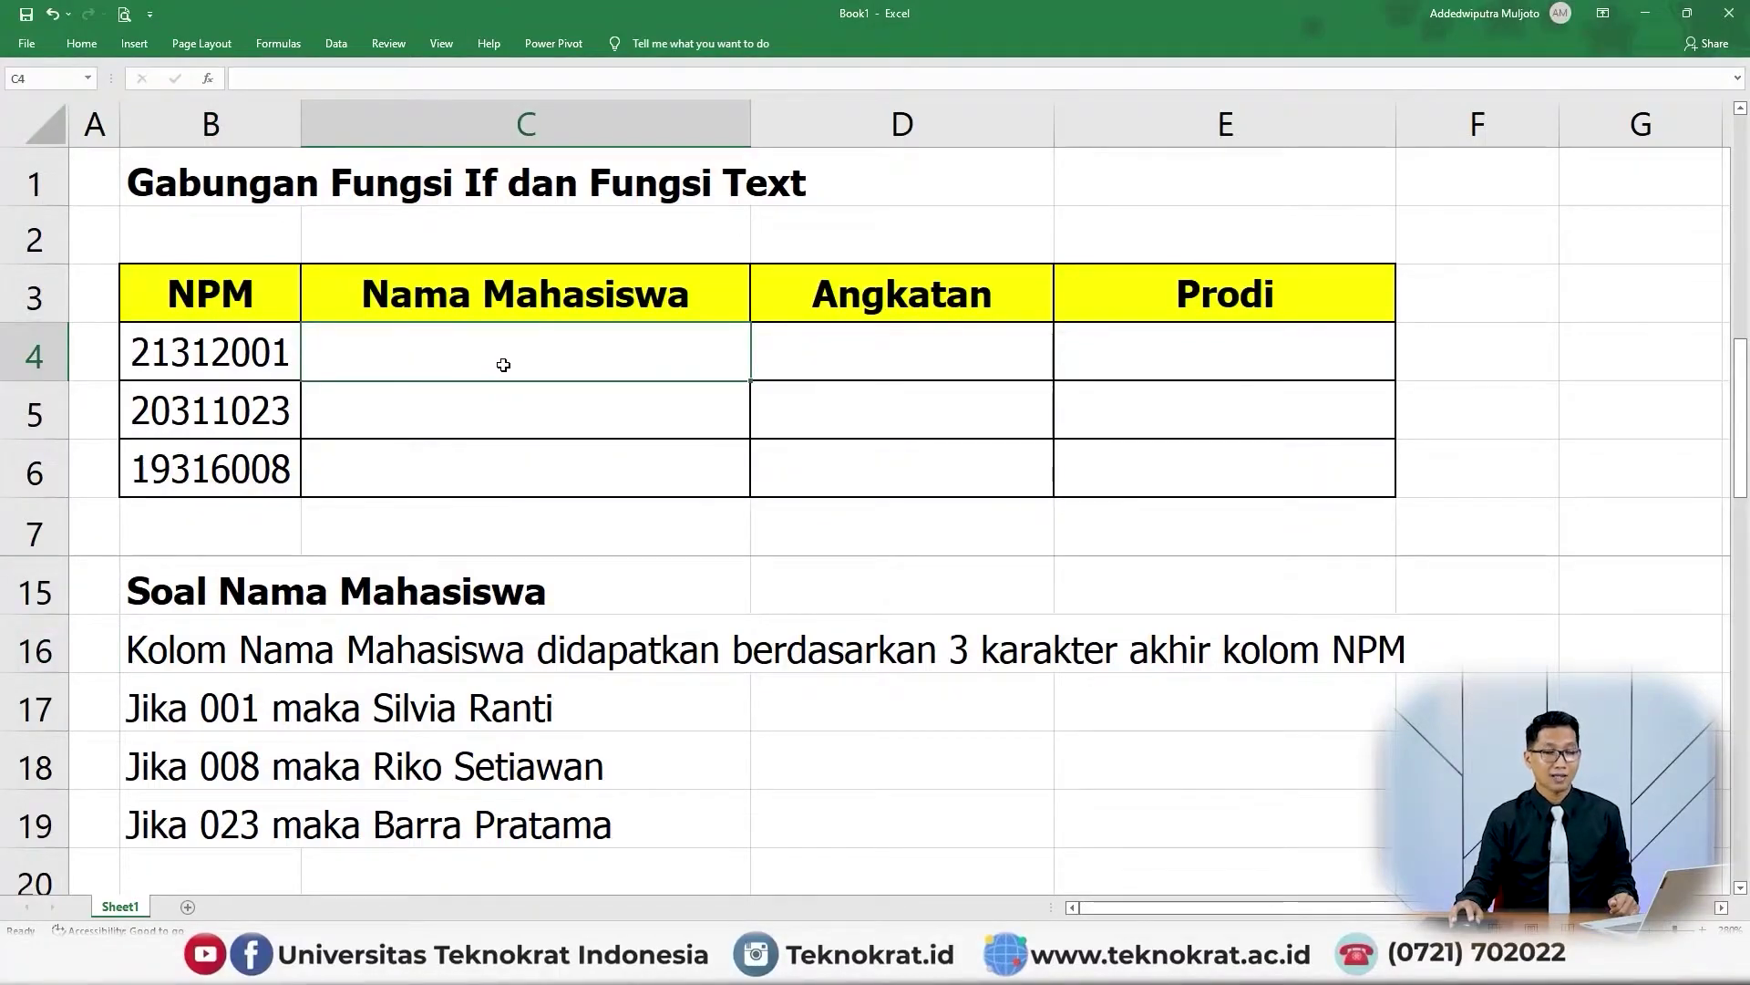
type("=")
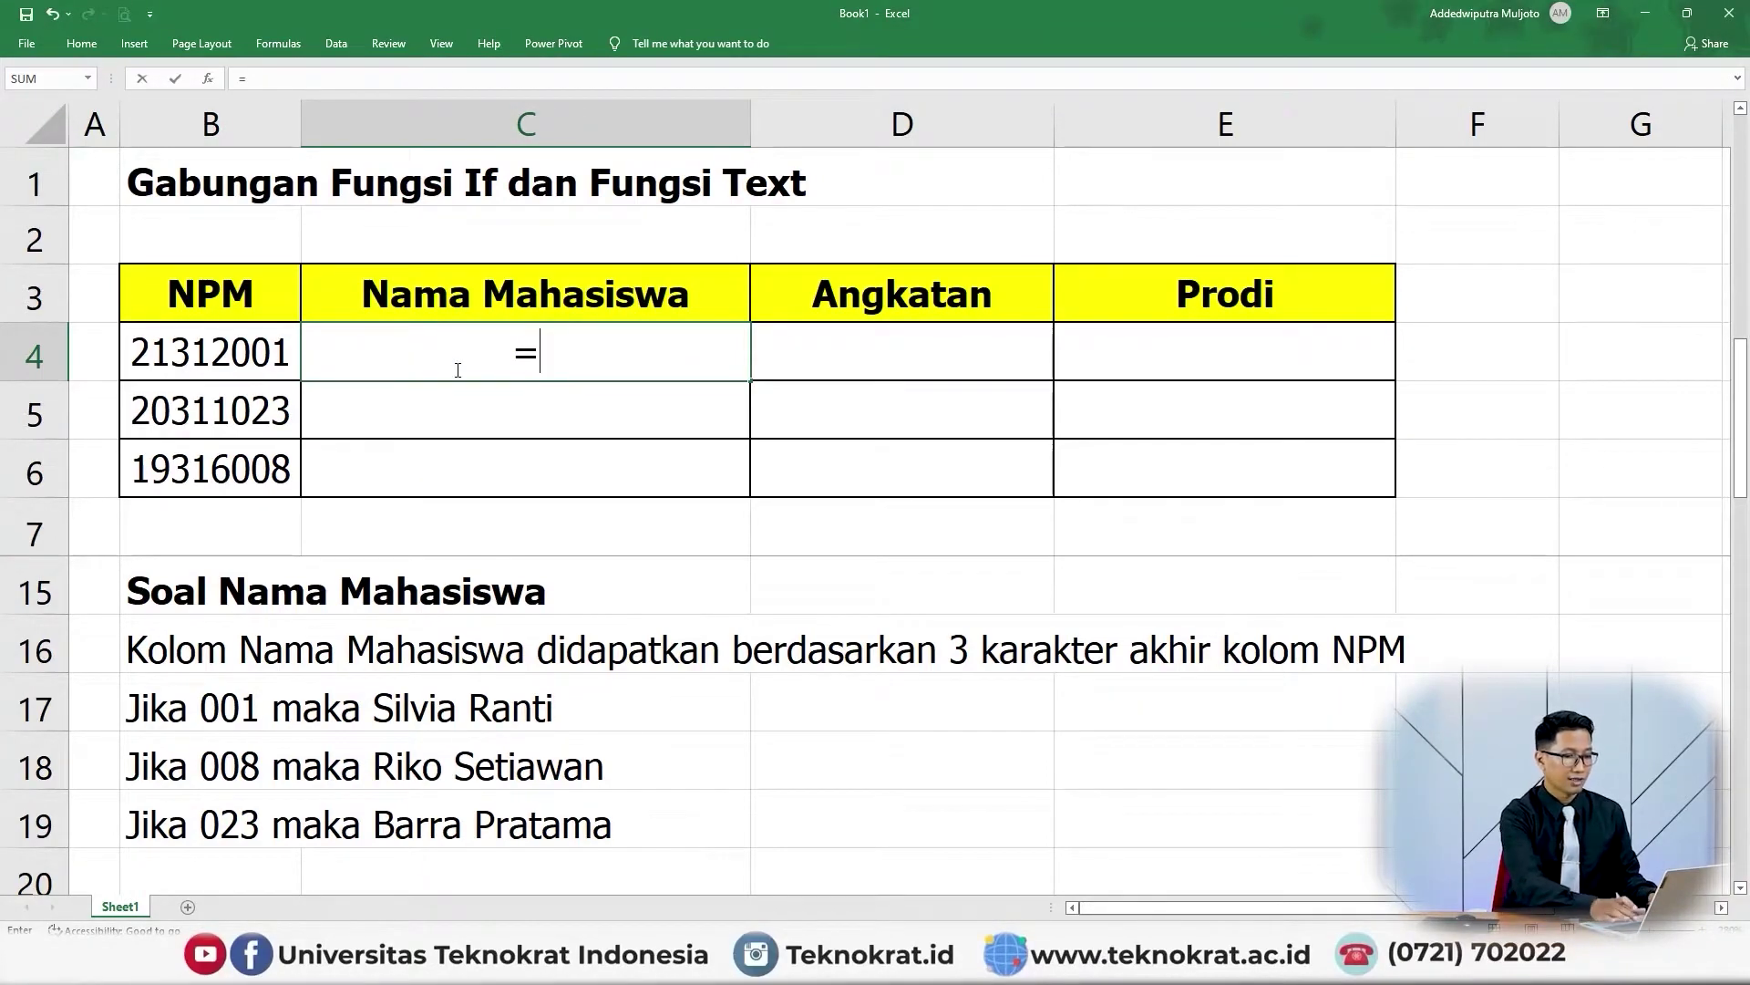
key("BackSpace")
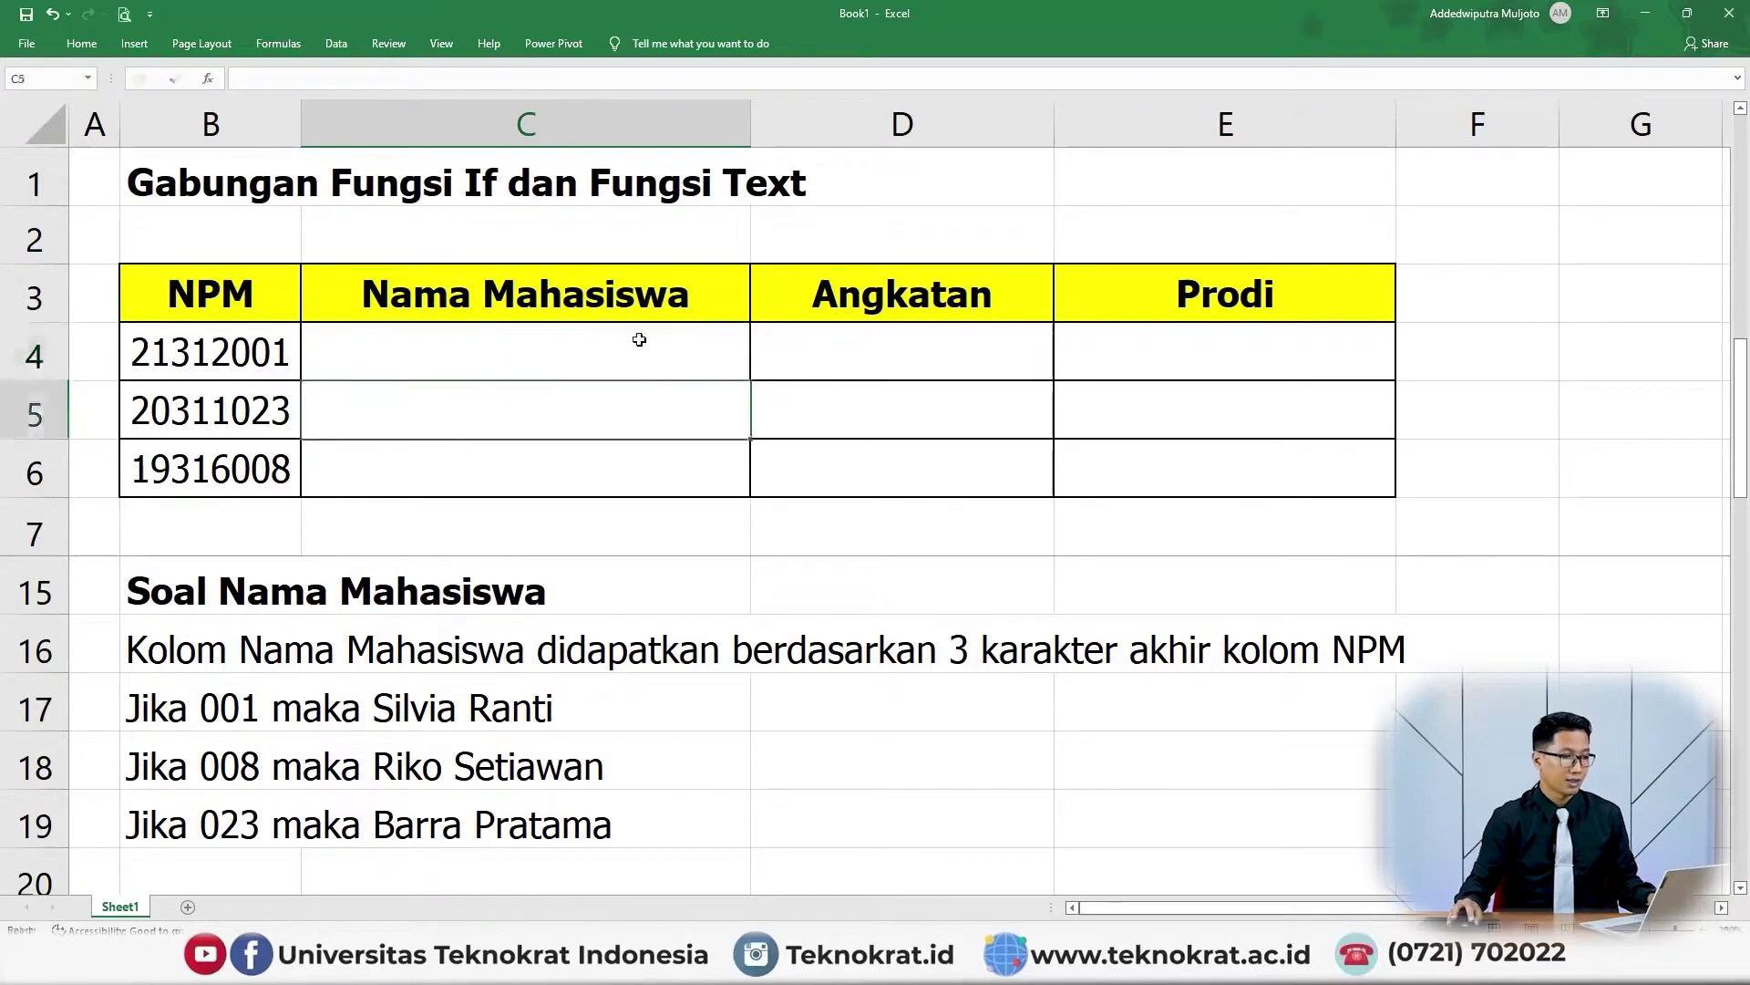
Step: Left-align the empty cells C4:E6 under Nama Mahasiswa, Angkatan and Prodi
left_click_drag(637, 341, 1145, 468)
left_click(82, 43)
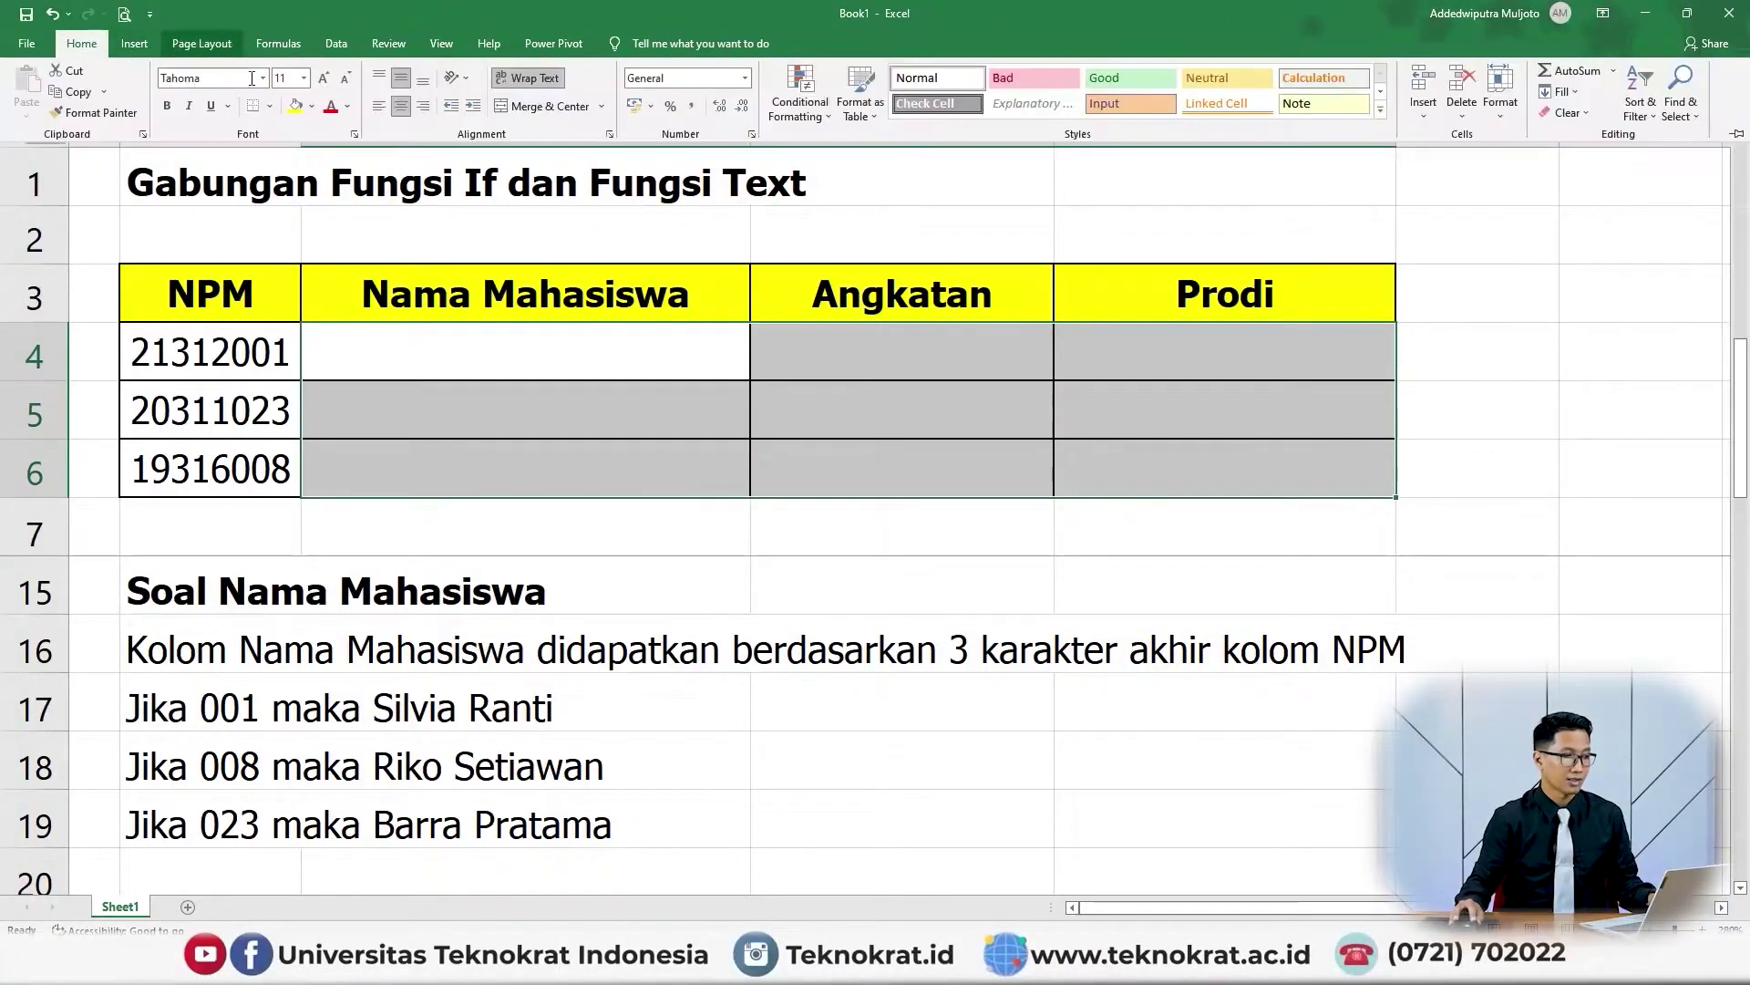
Step: Start an IF formula in cell C4, the first row of the Nama Mahasiswa column
left_click(515, 350)
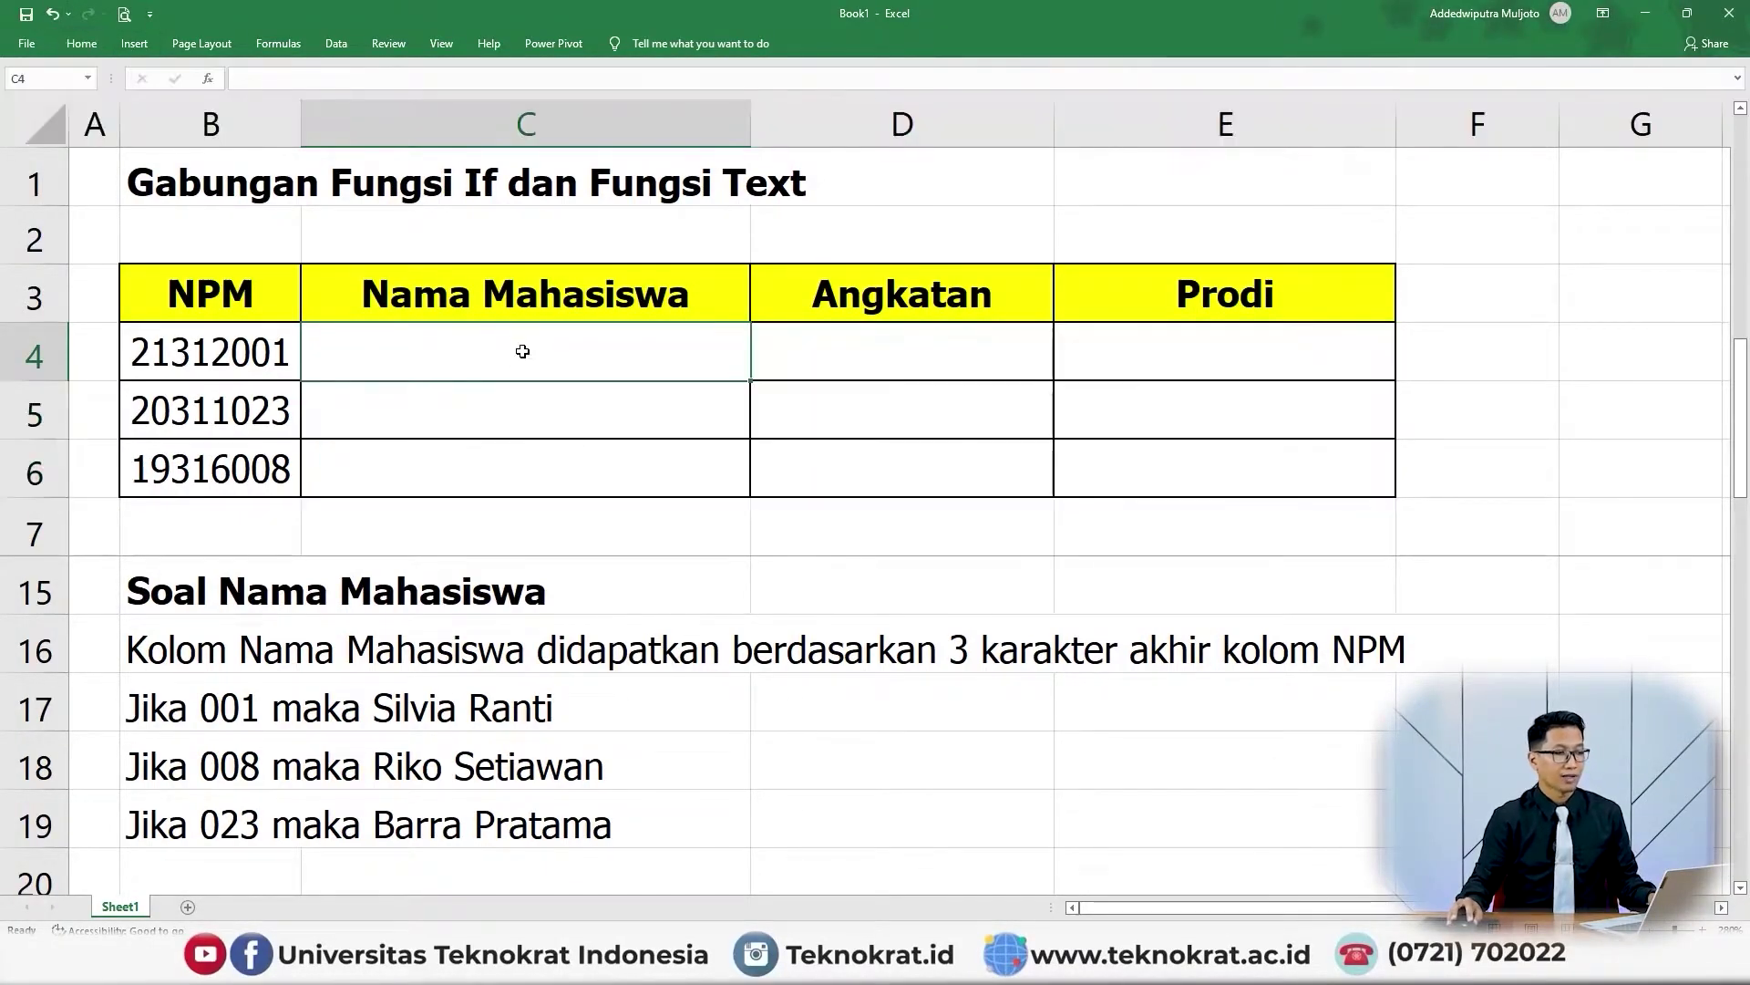
type("=if")
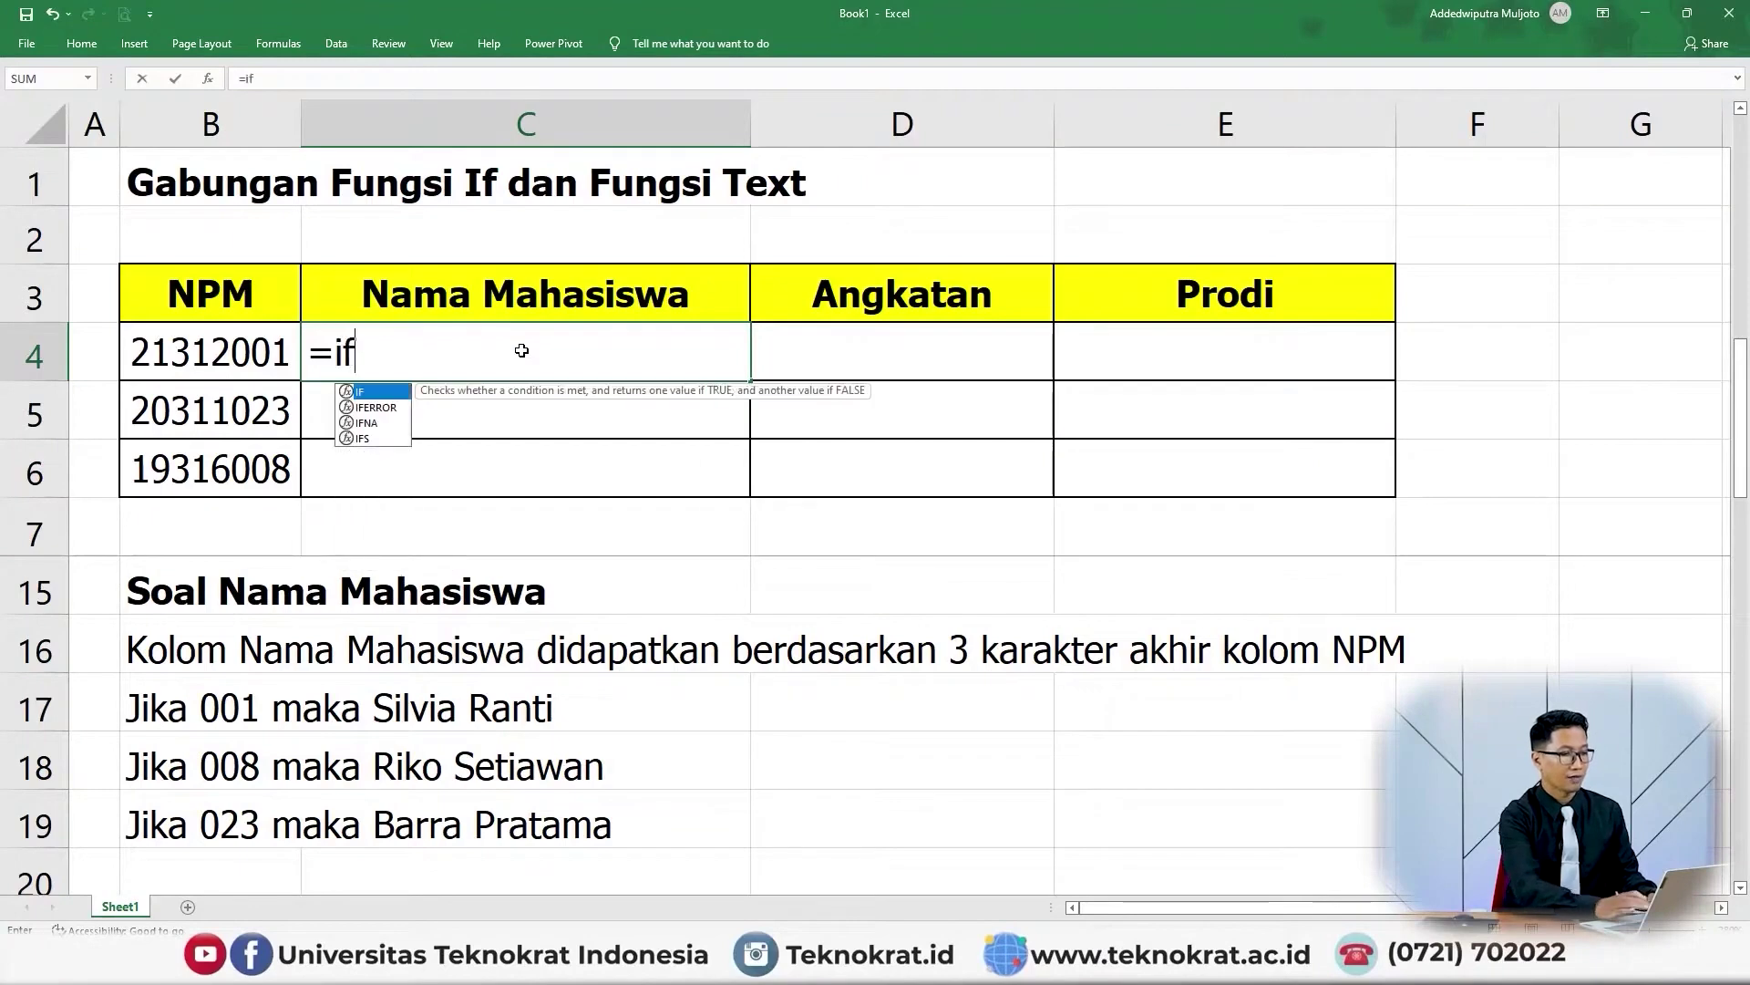
key("Tab")
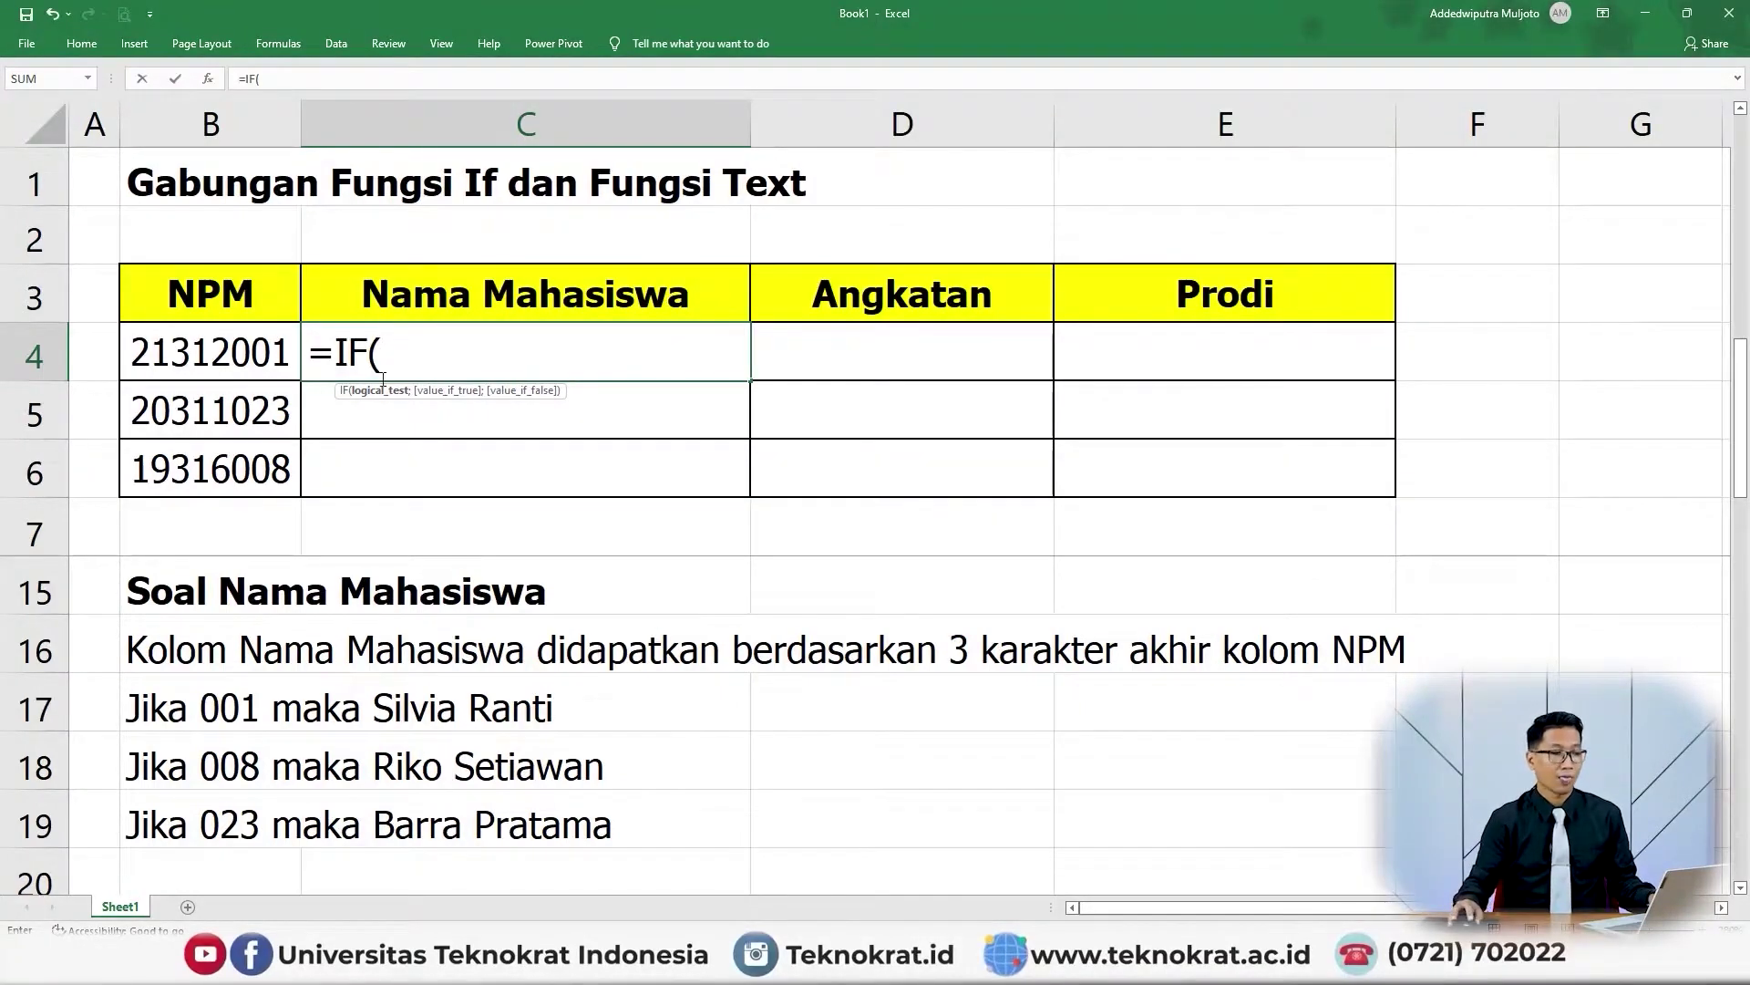
left_click_drag(369, 351, 321, 351)
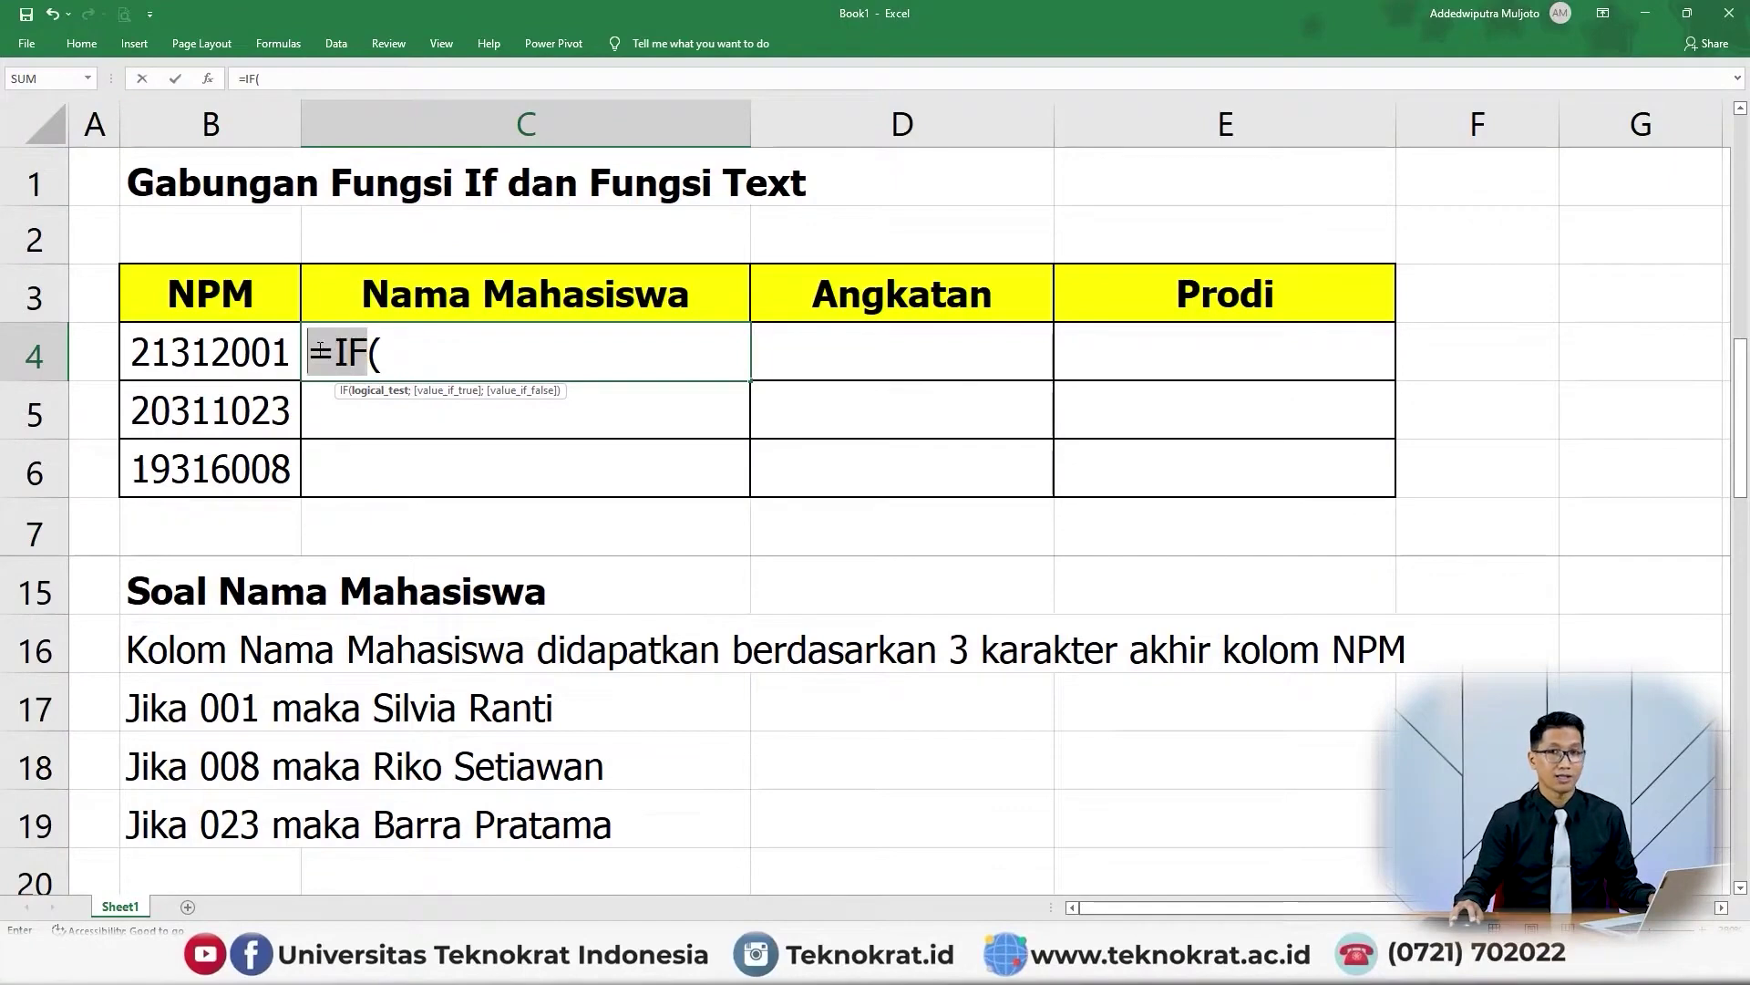
left_click(423, 355)
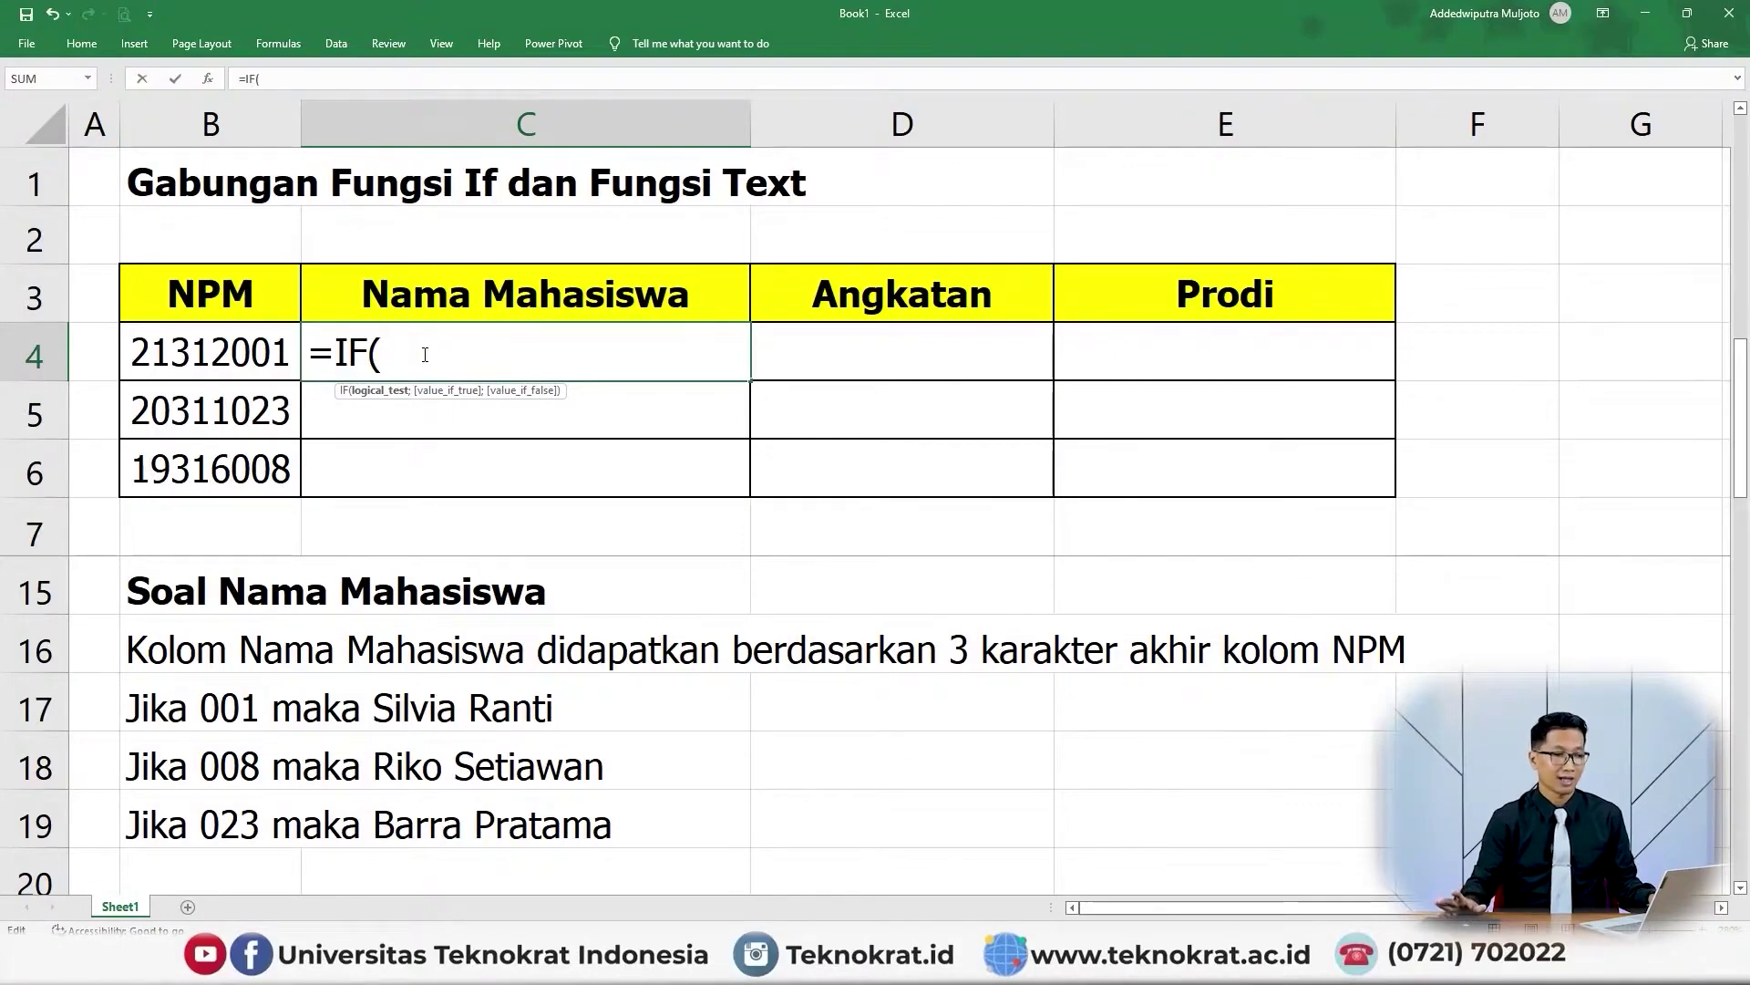
Step: Nest RIGHT(B4;3) in the IF's logical test to extract the last three characters of the NPM
type("right")
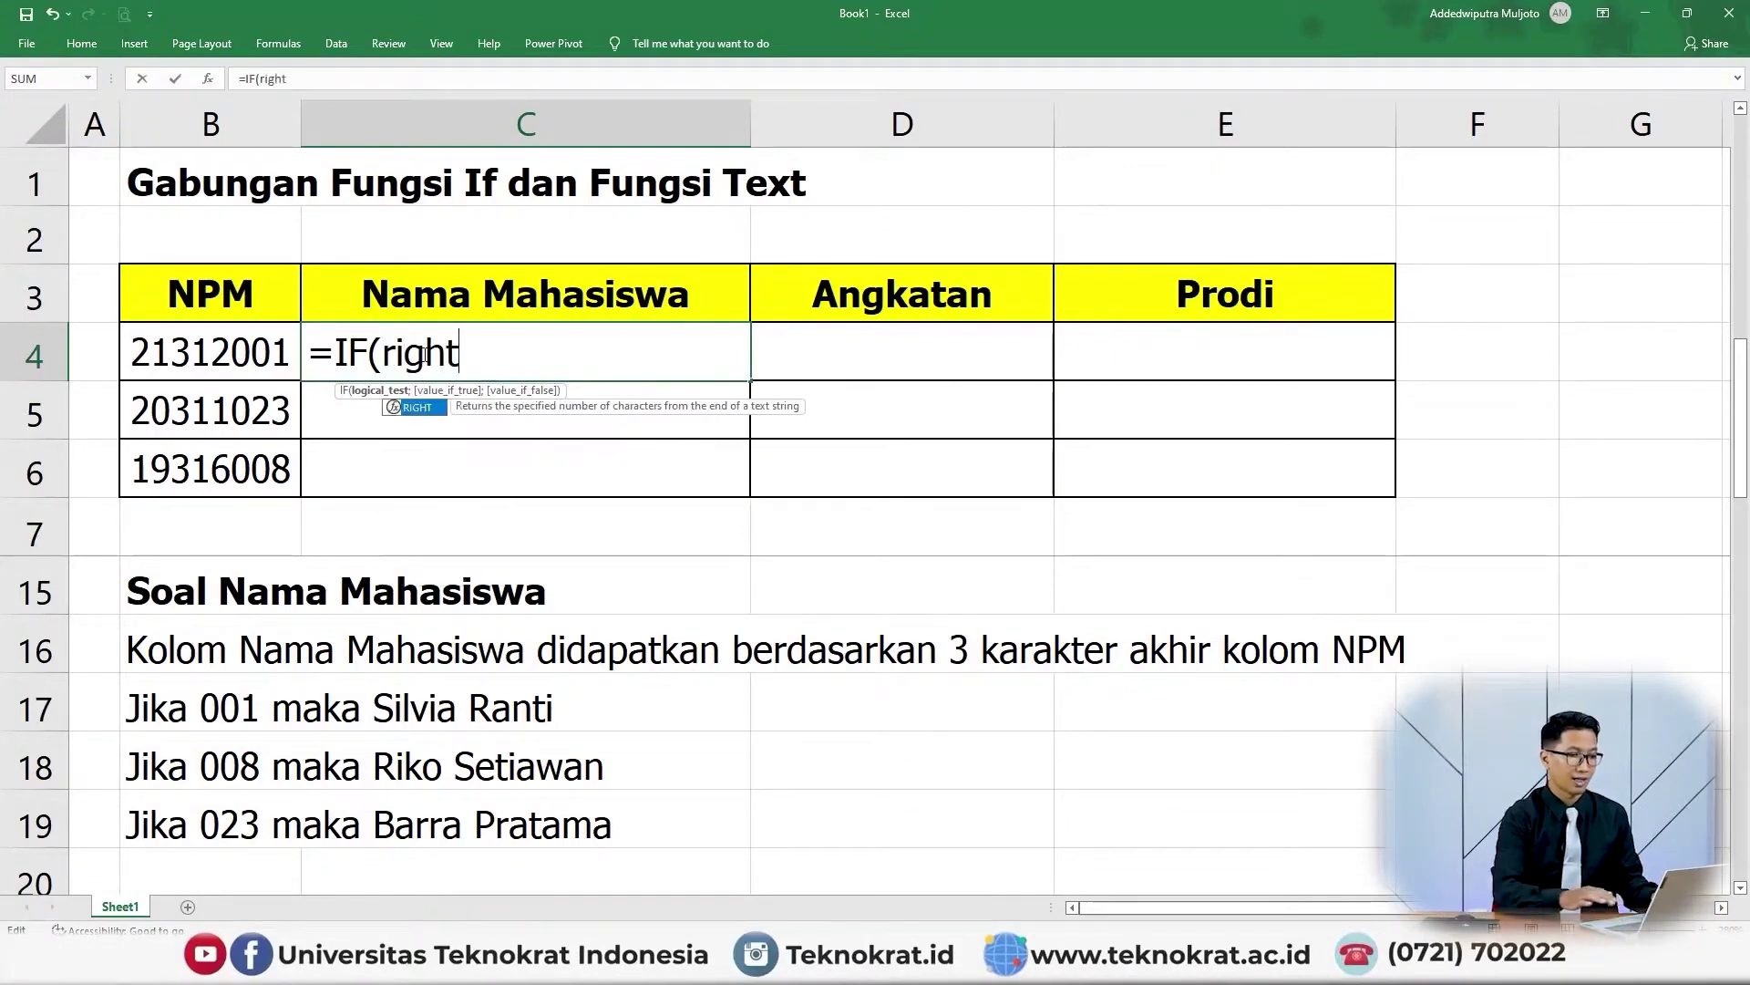
key("Tab")
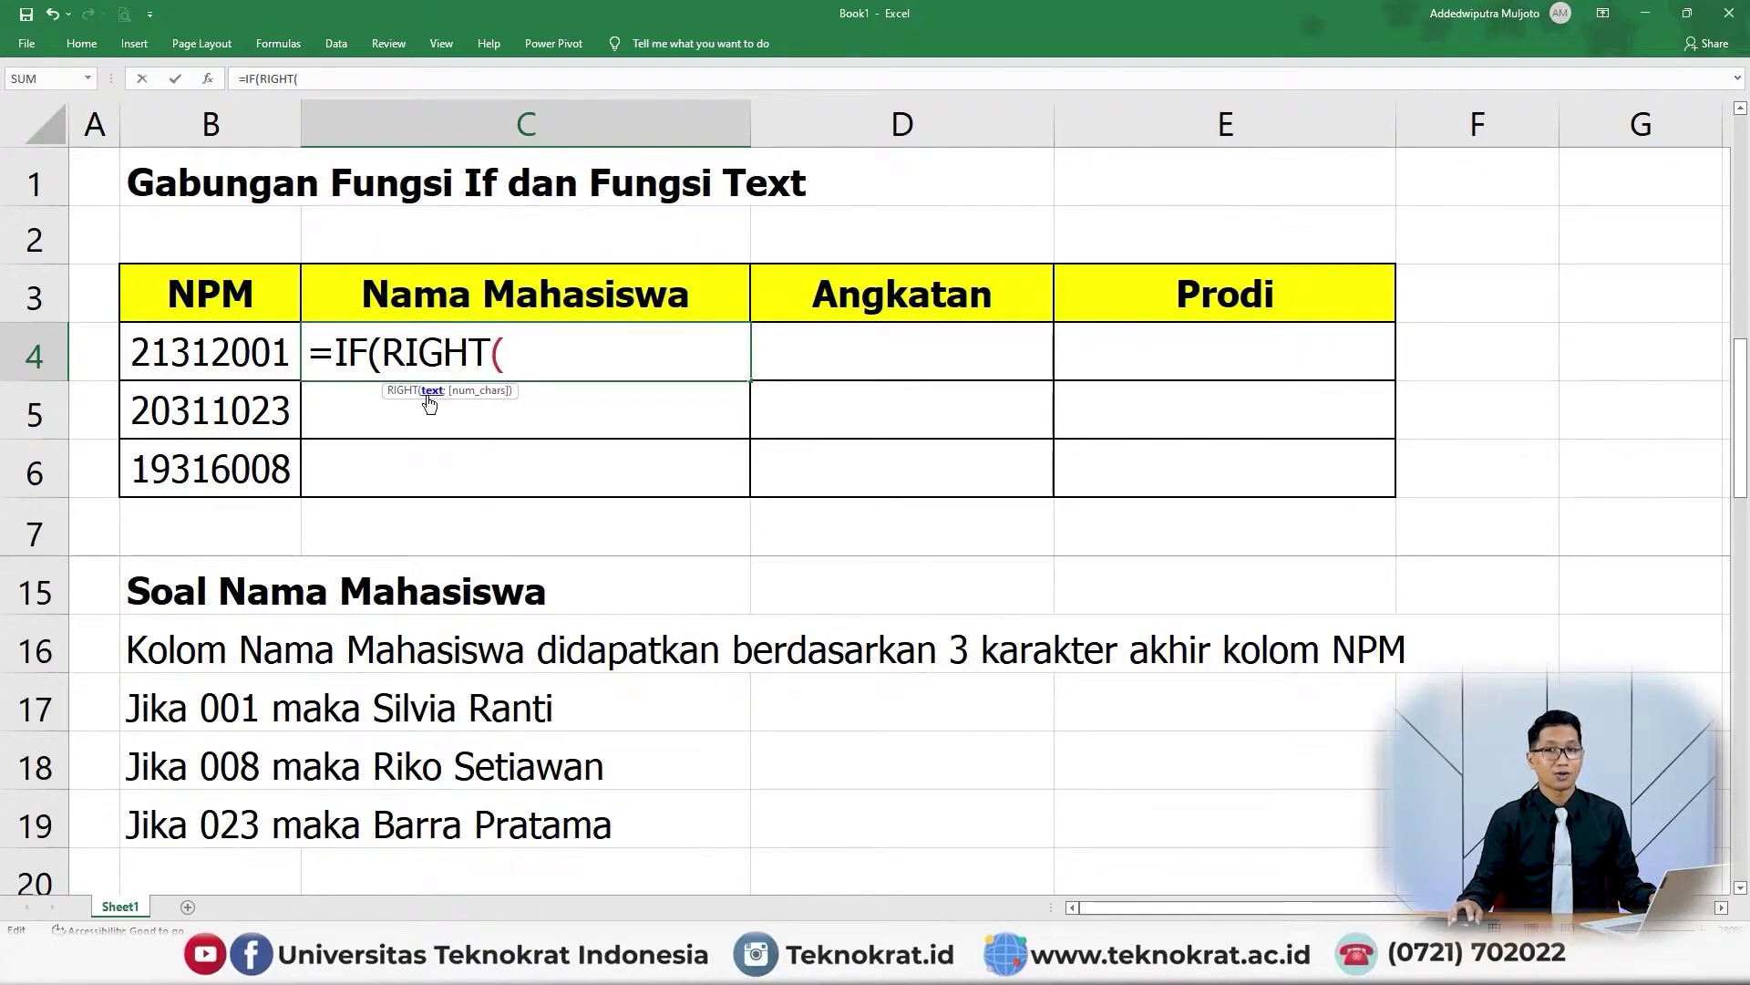
left_click(194, 355)
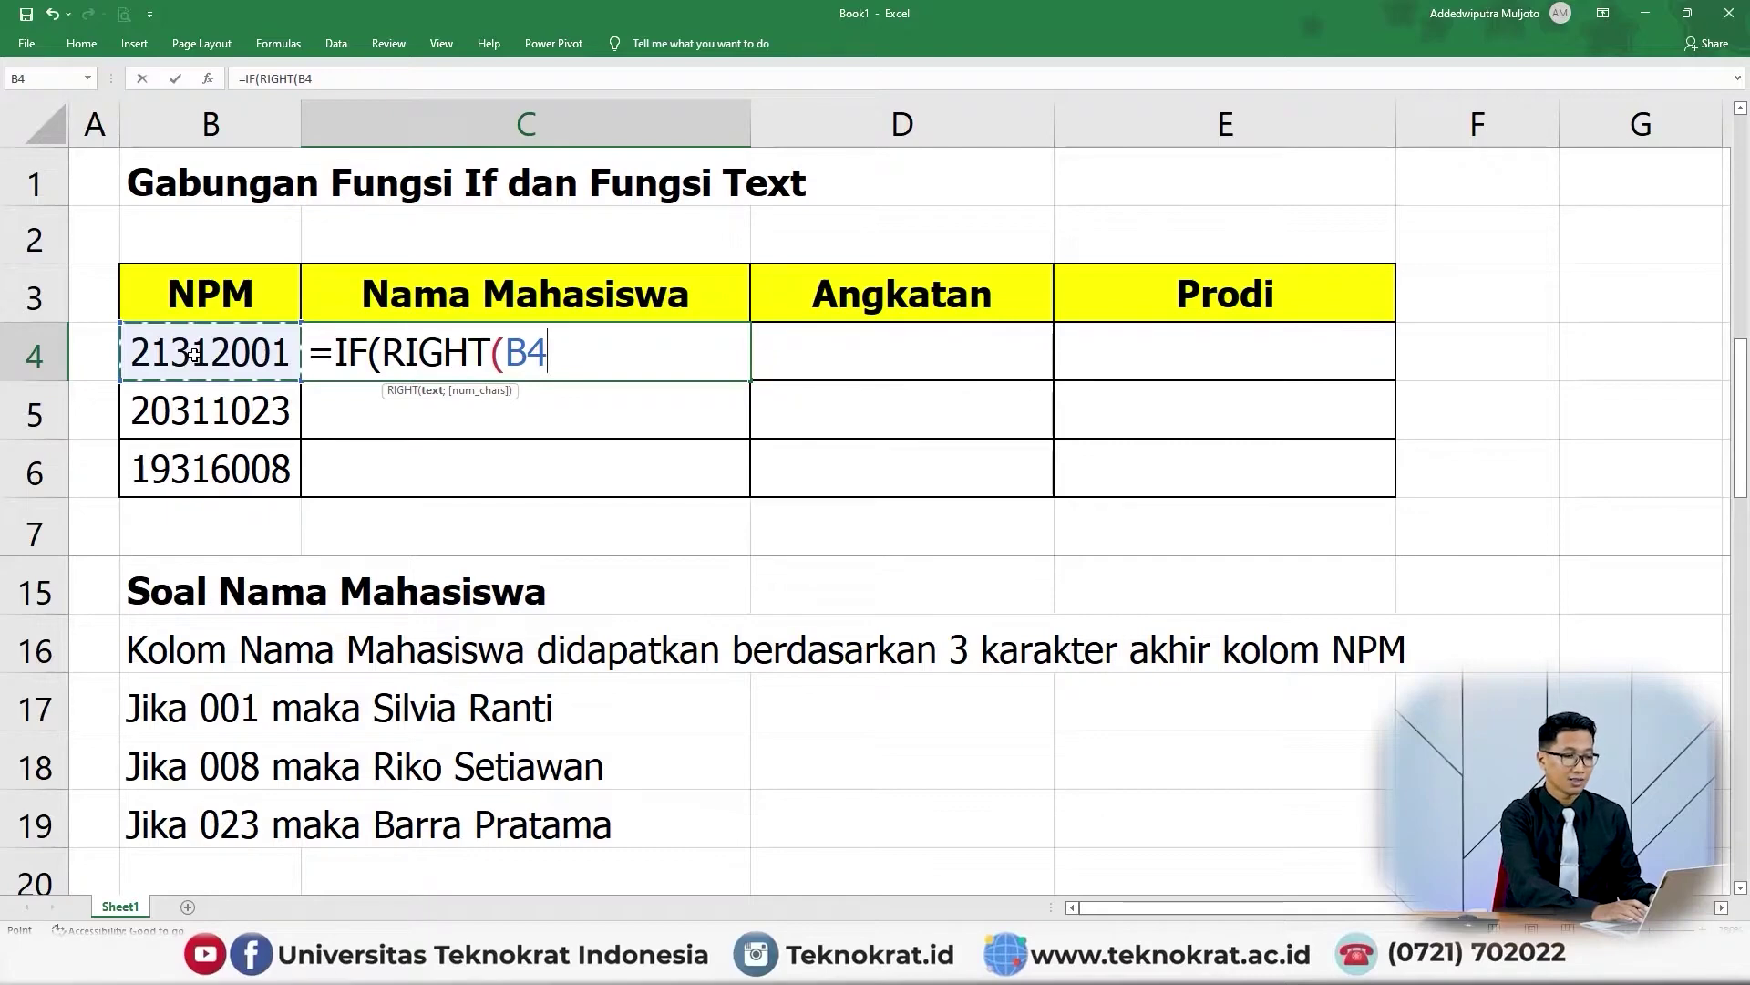
type(";")
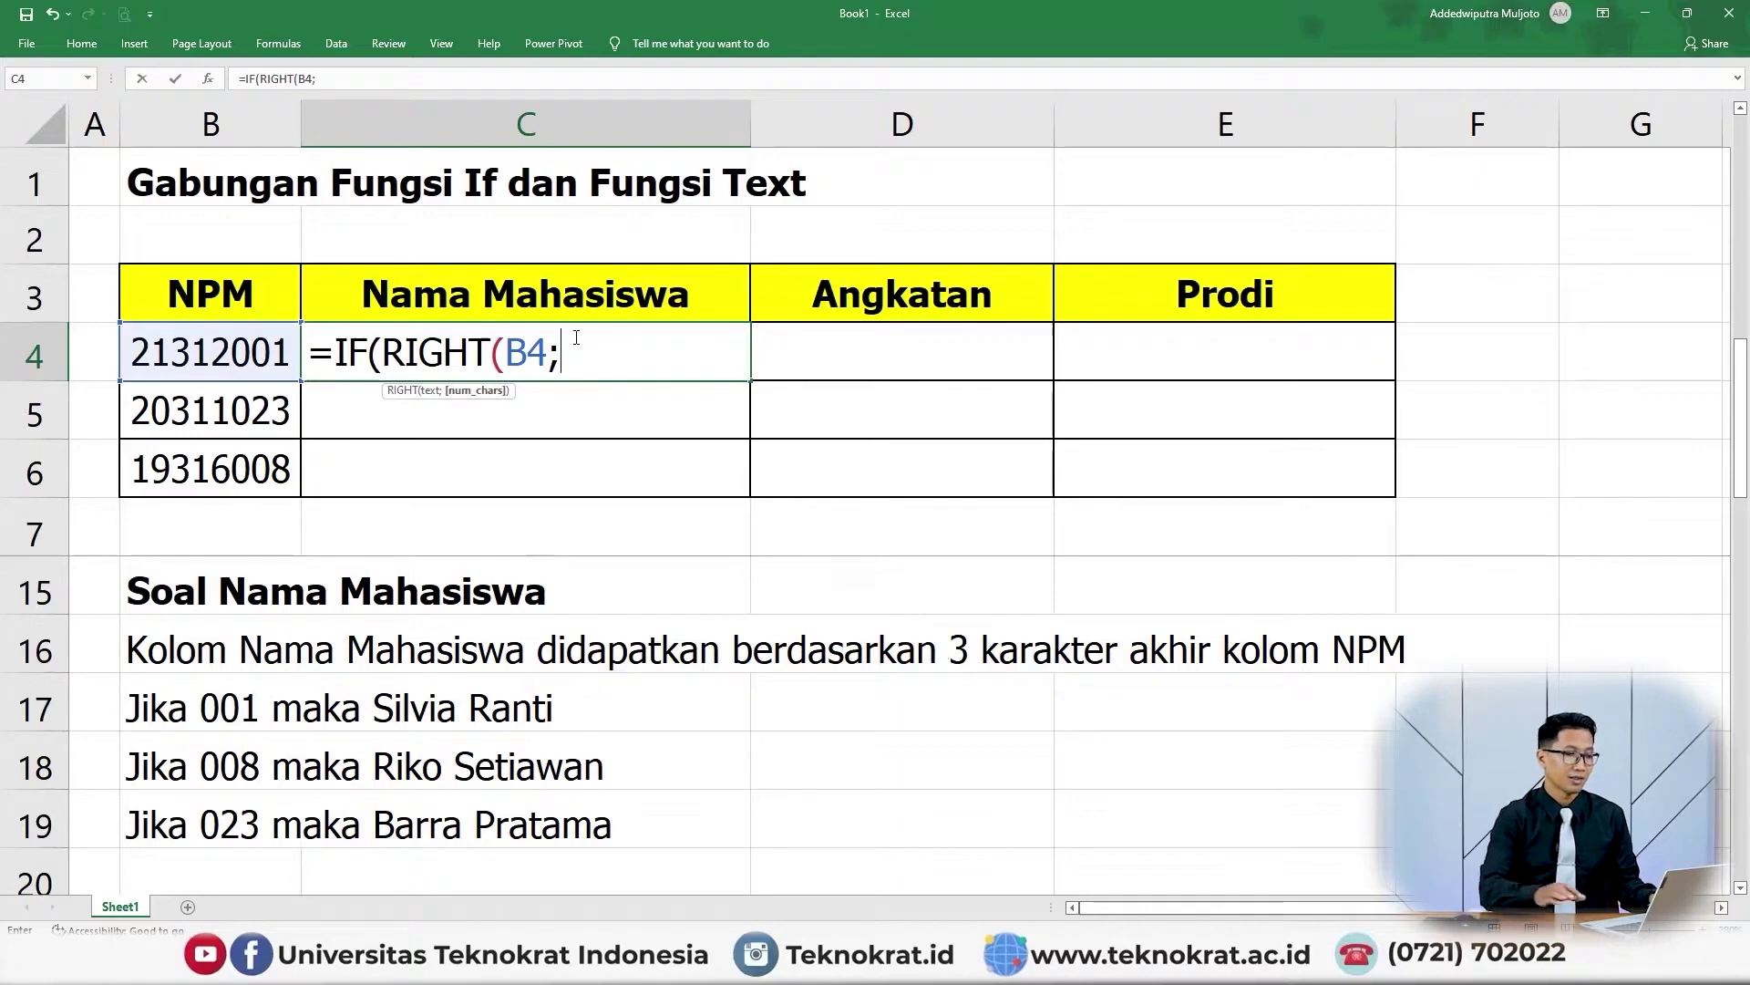
type("3")
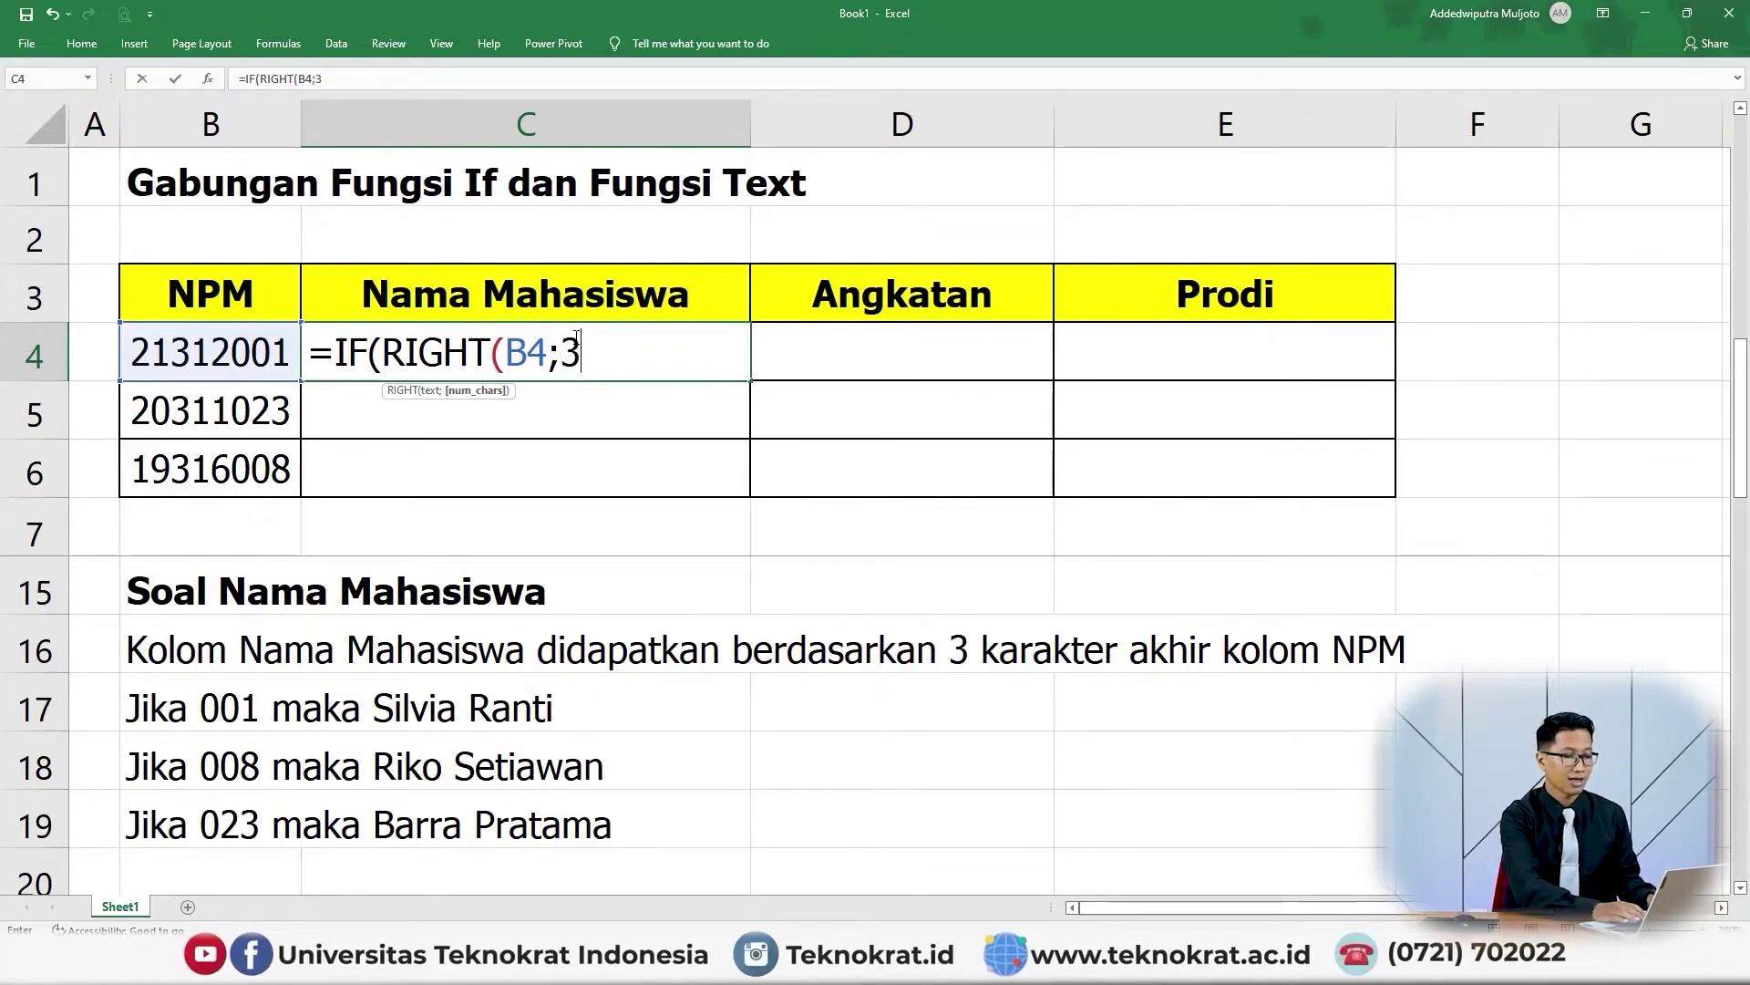
type("0")
key("BackSpace")
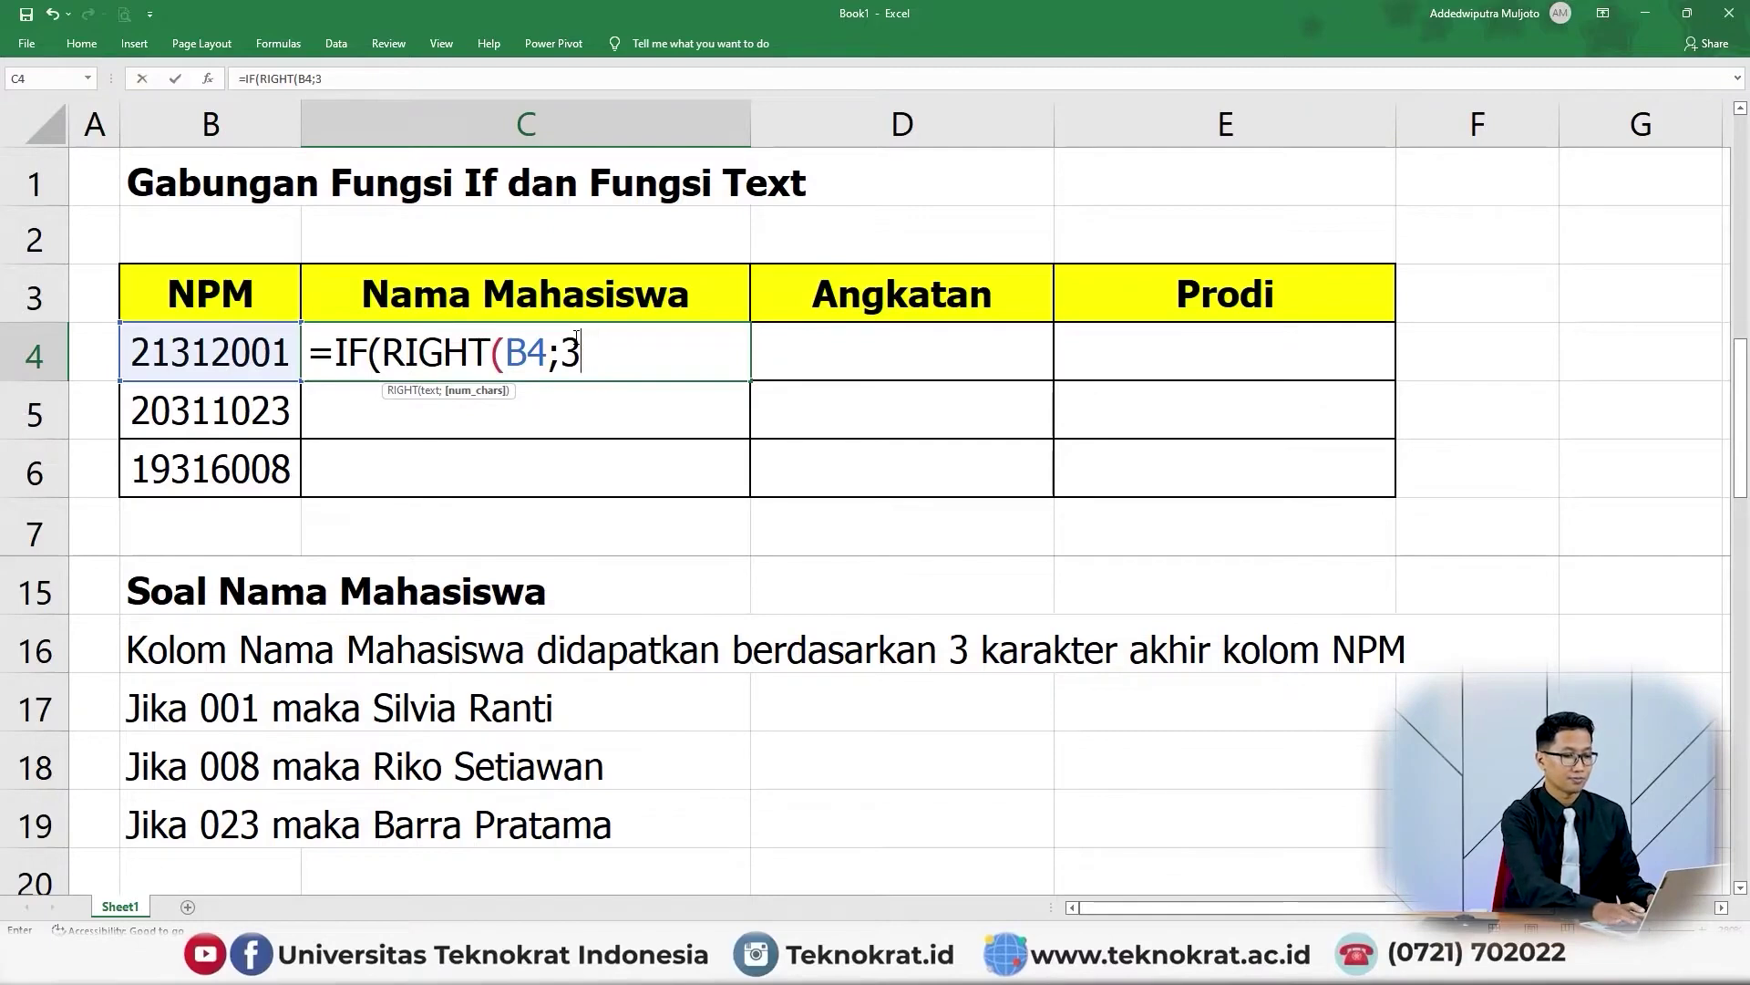
type(")")
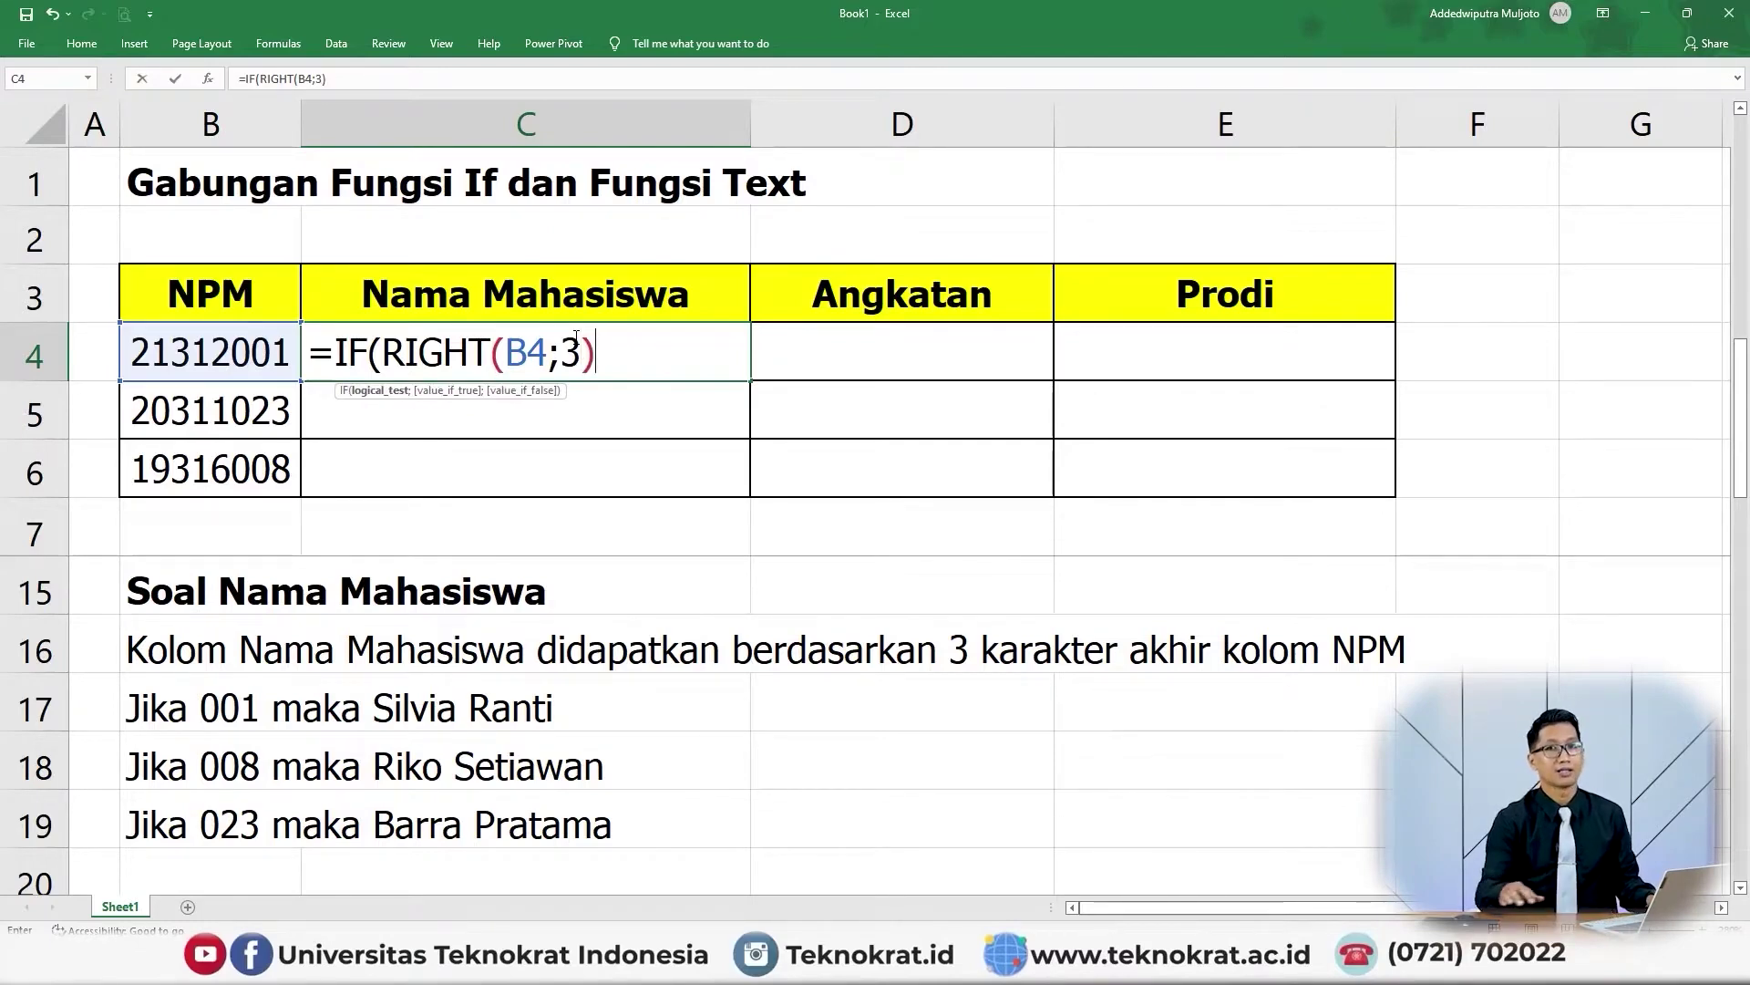
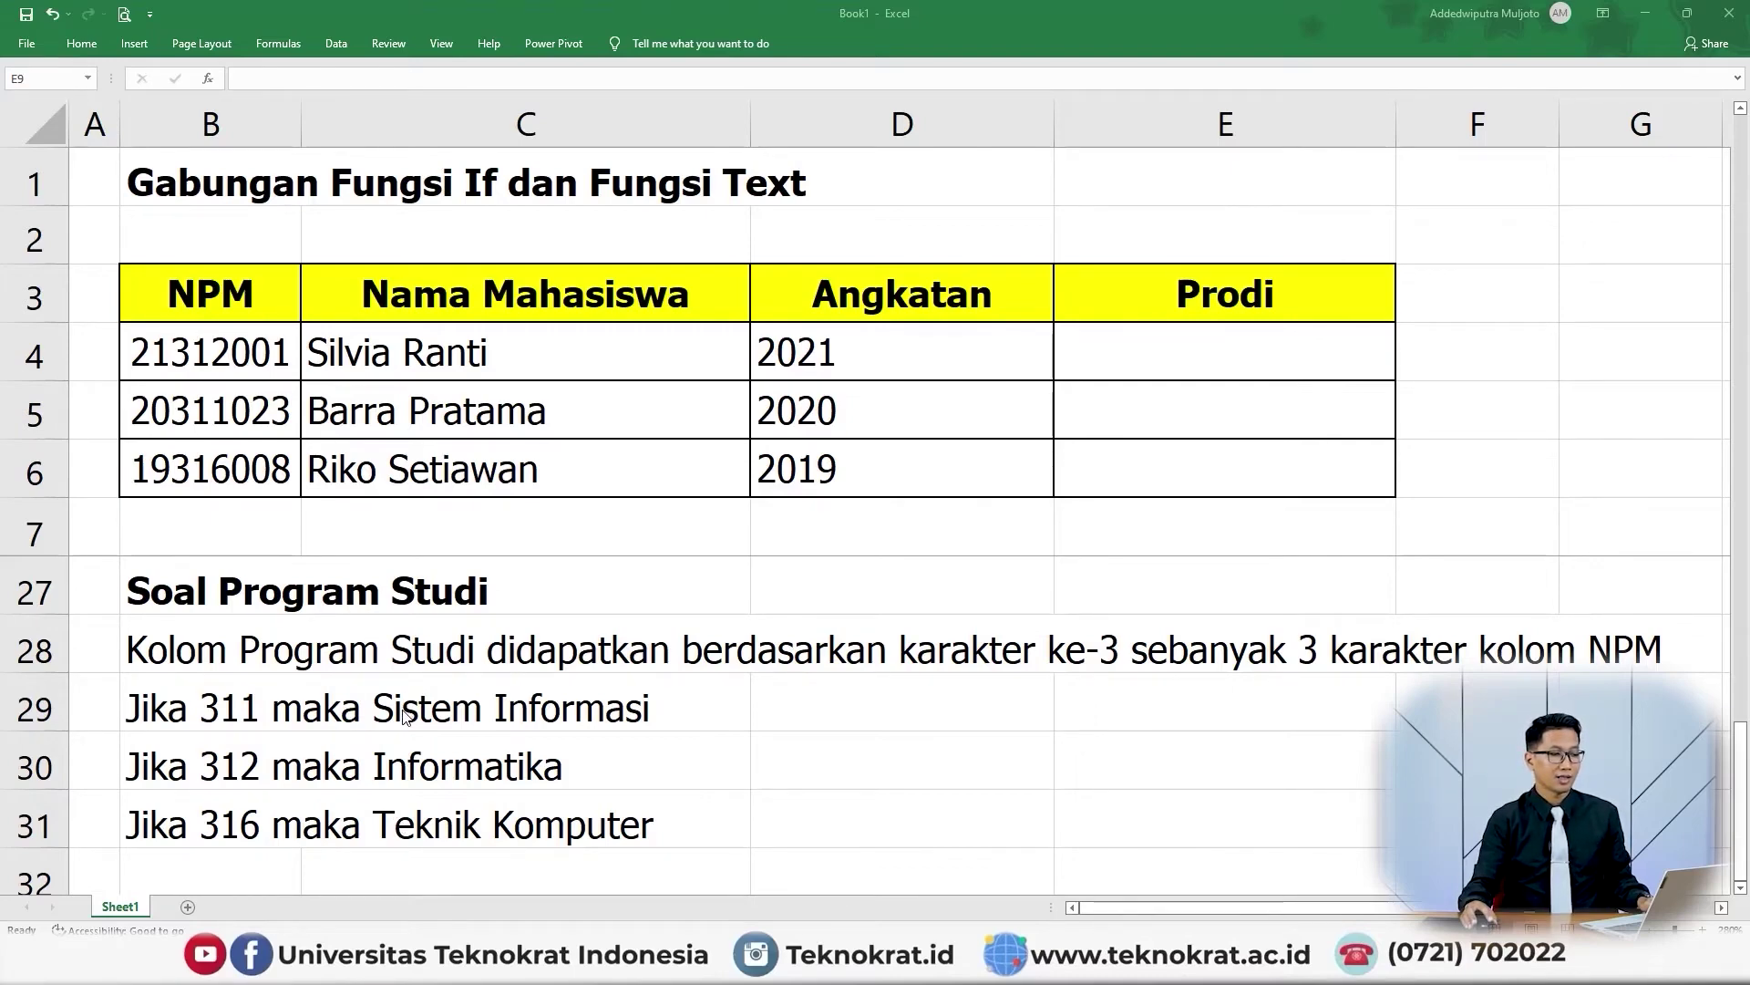
Step: In cell E4 of the Prodi column, start an IF formula testing whether MID(B4;3;3) equals "311"
left_click(1212, 358)
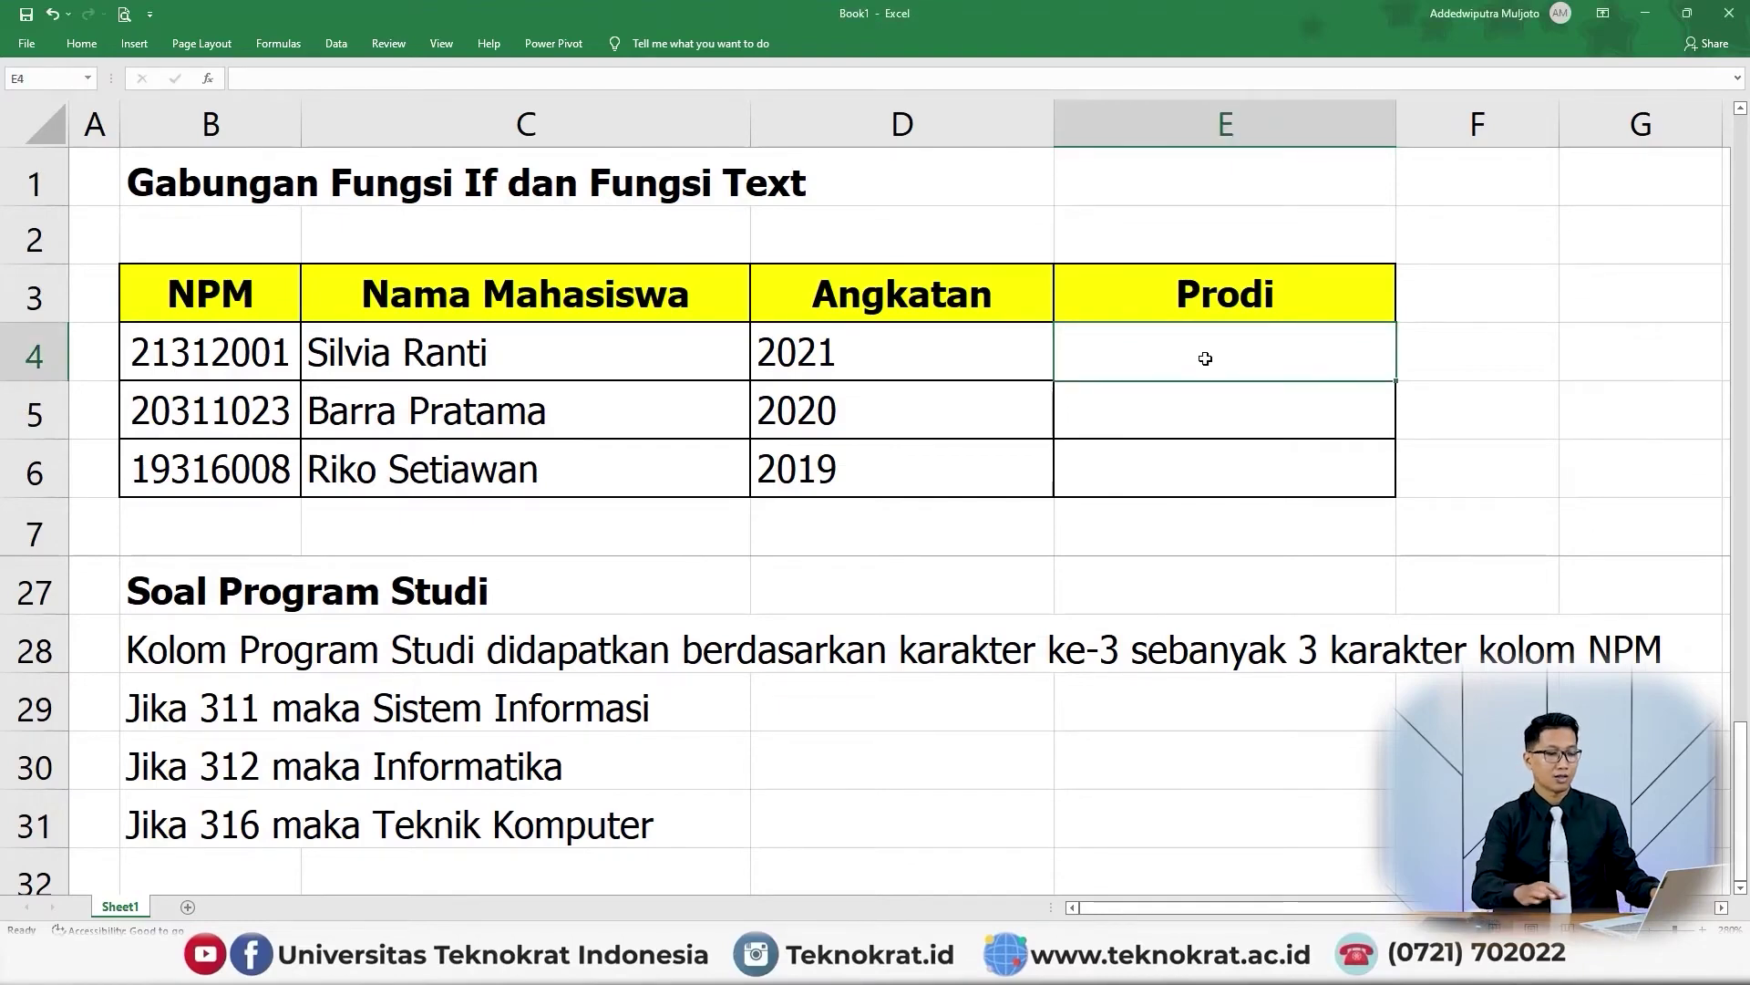
type("=if")
key("Tab")
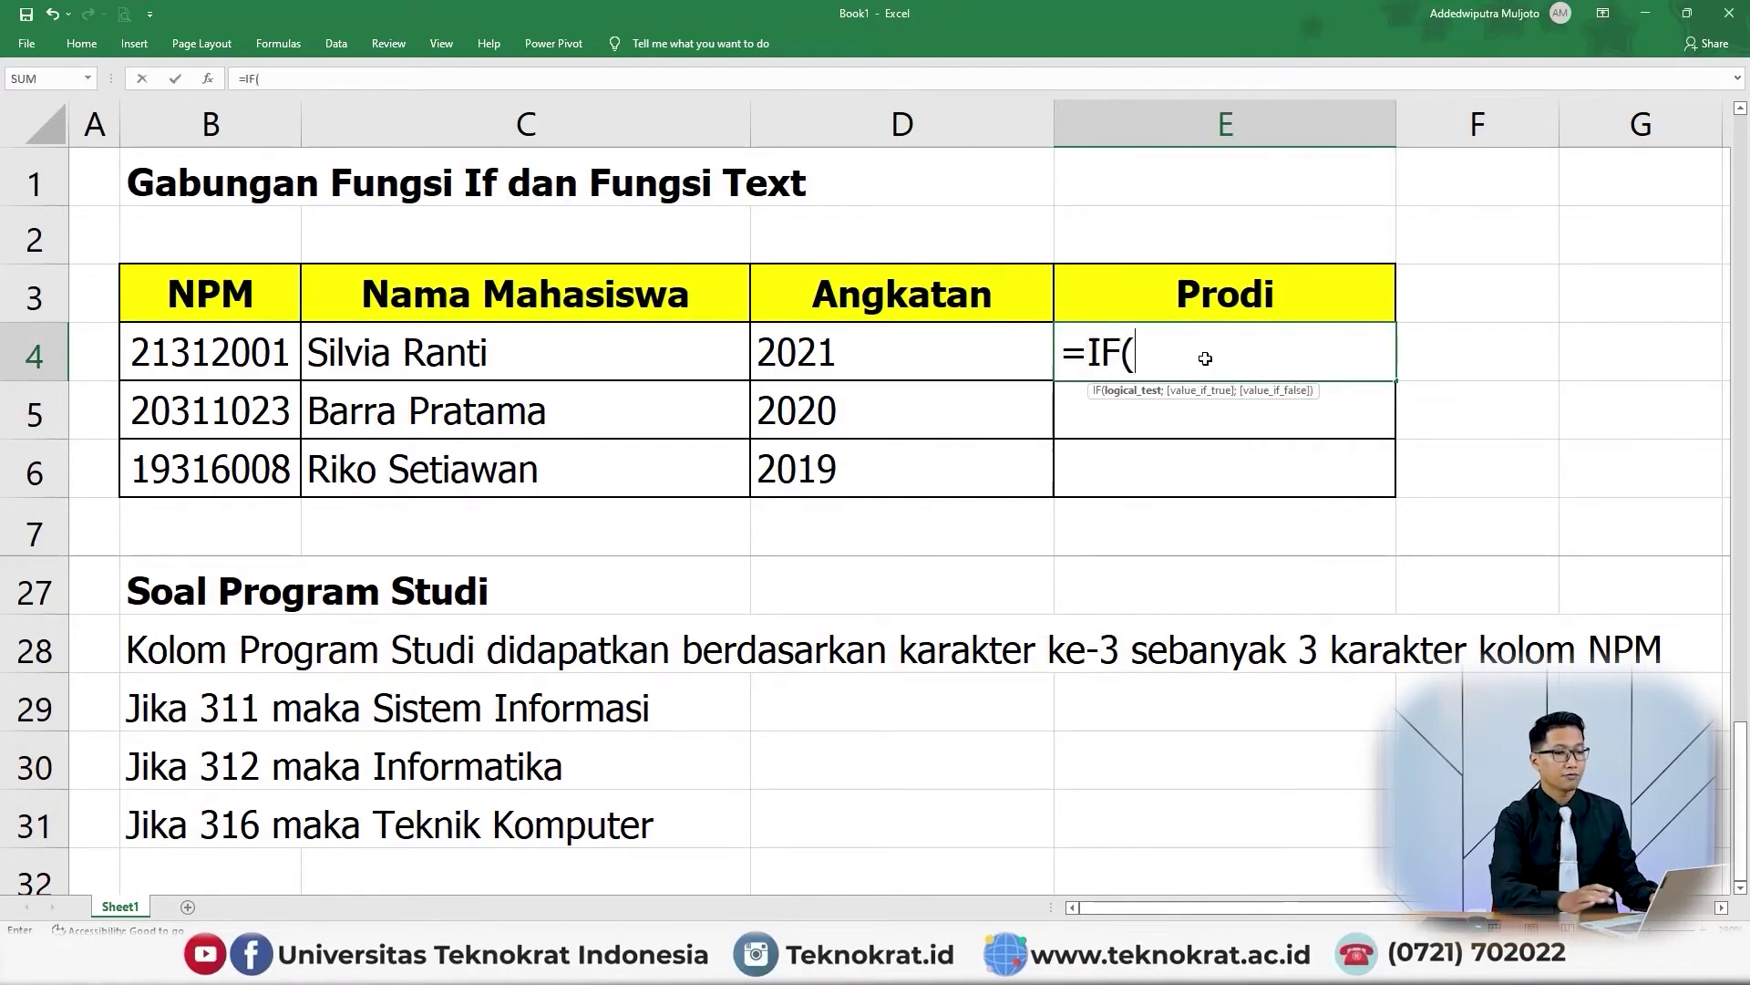
type("m")
key("BackSpace")
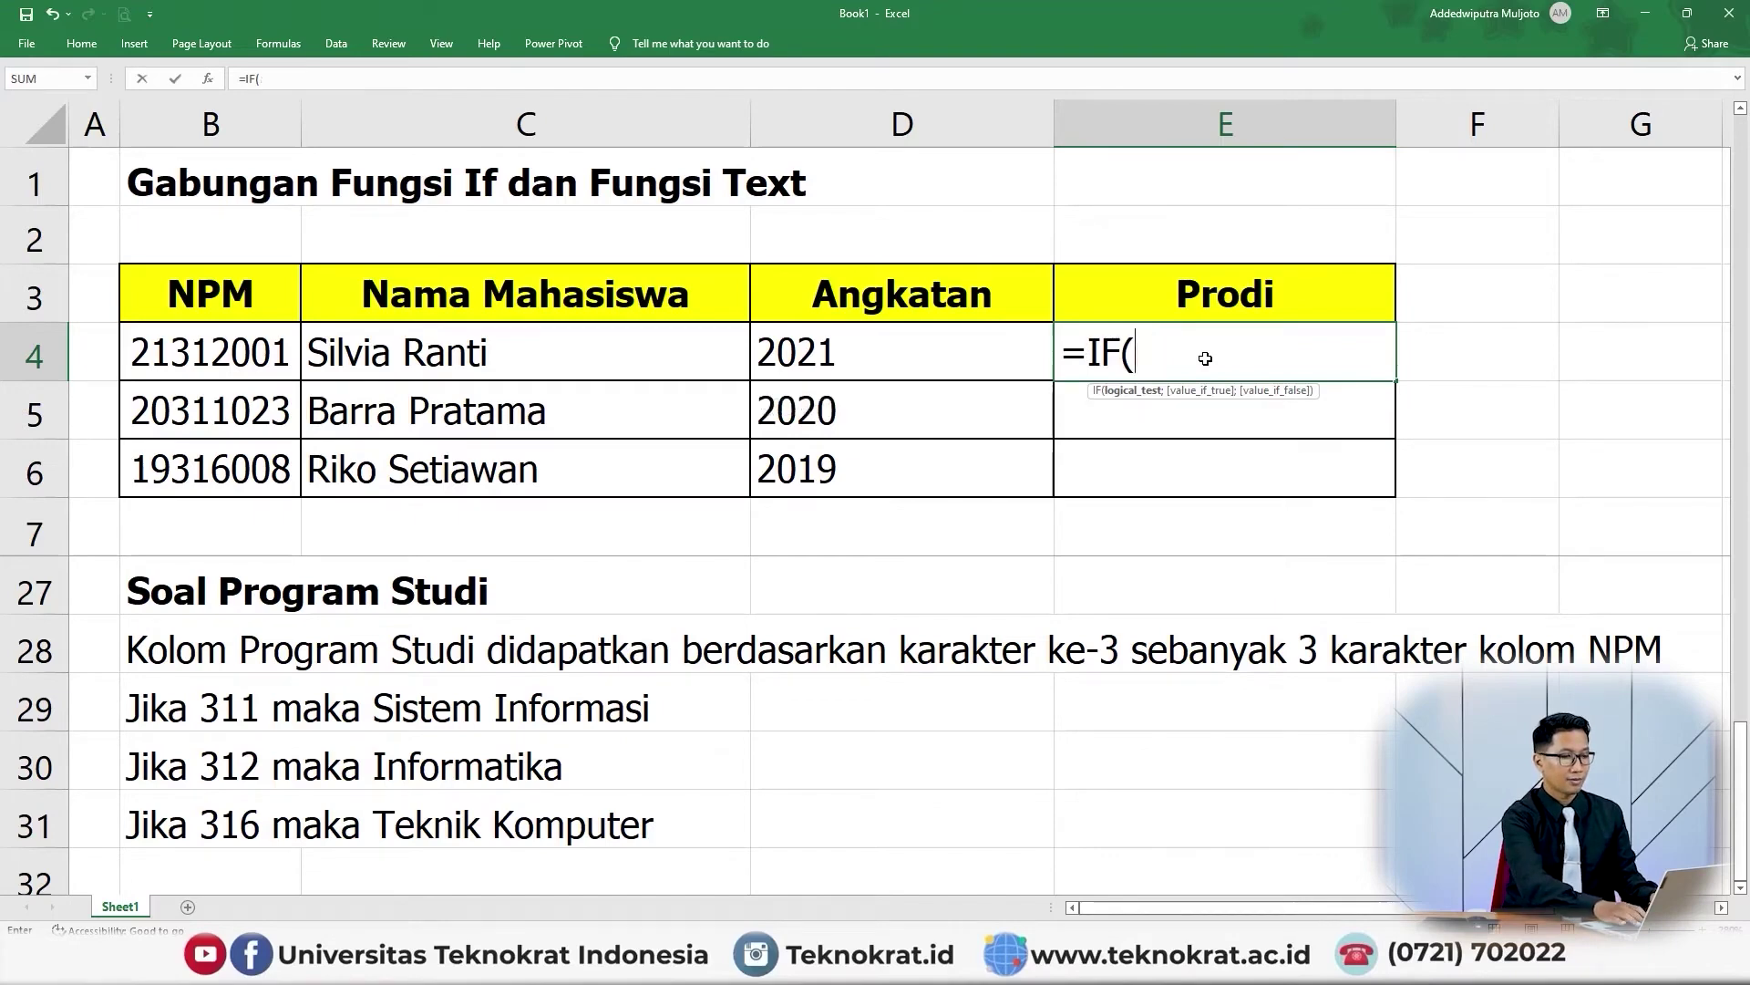
type("mid")
key("Tab")
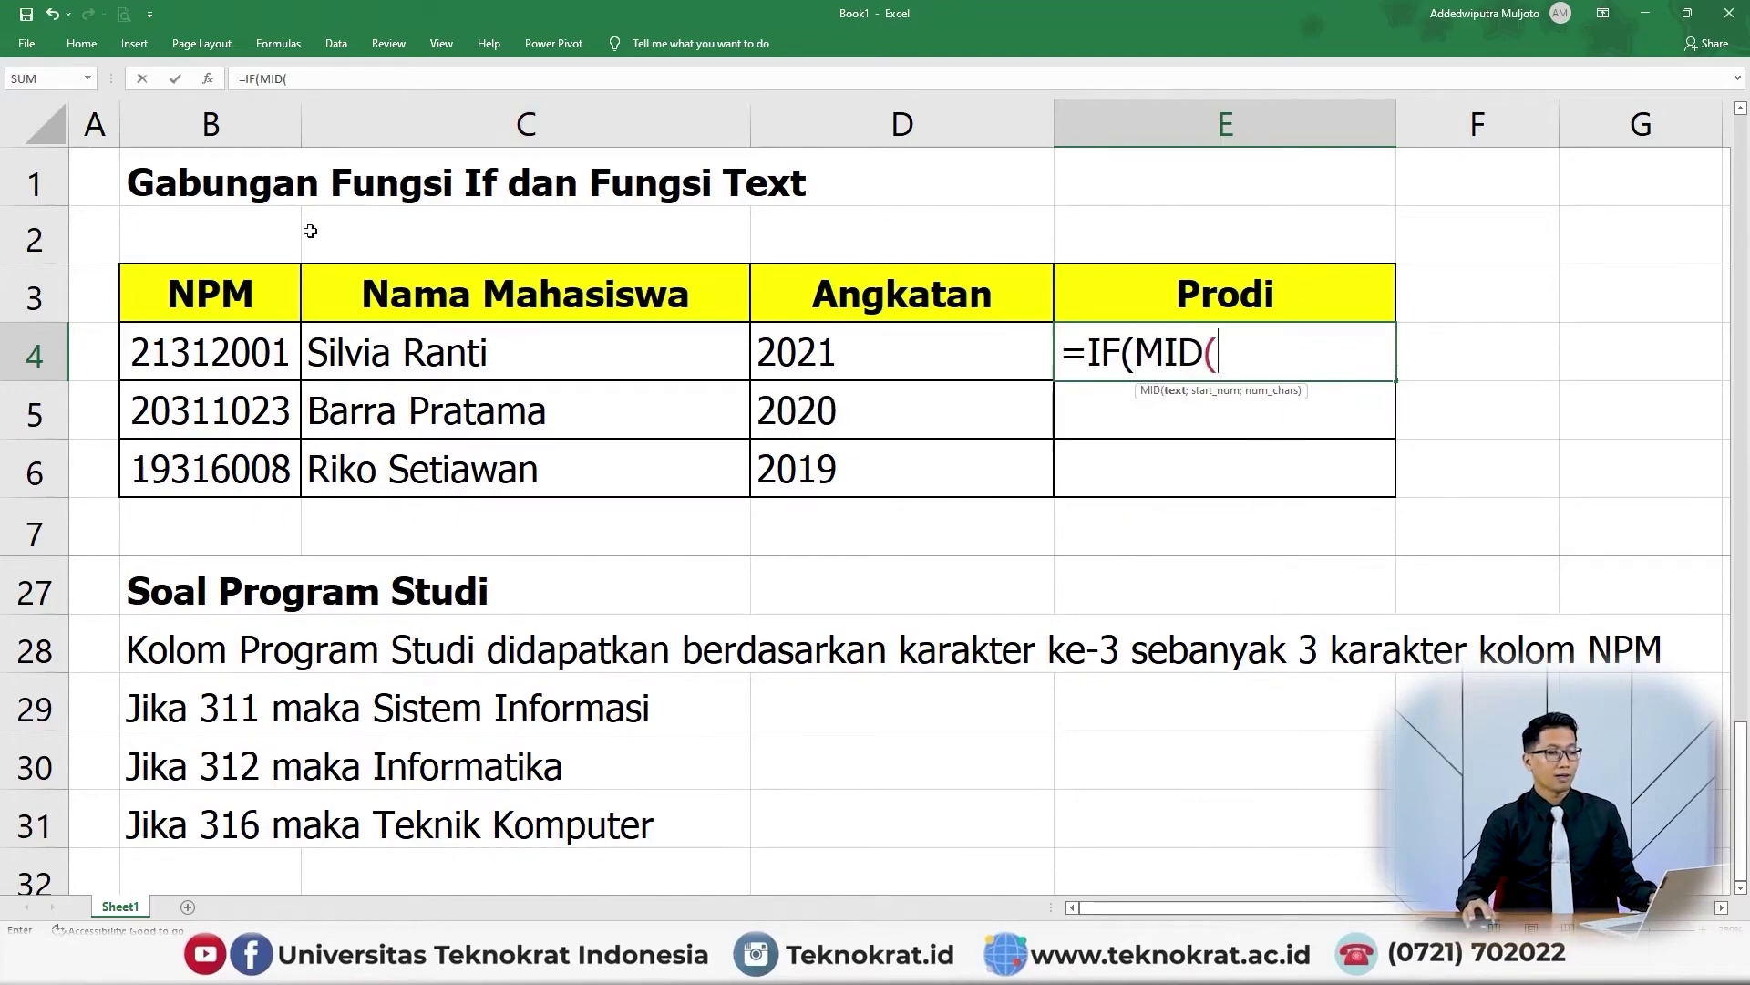
left_click(192, 352)
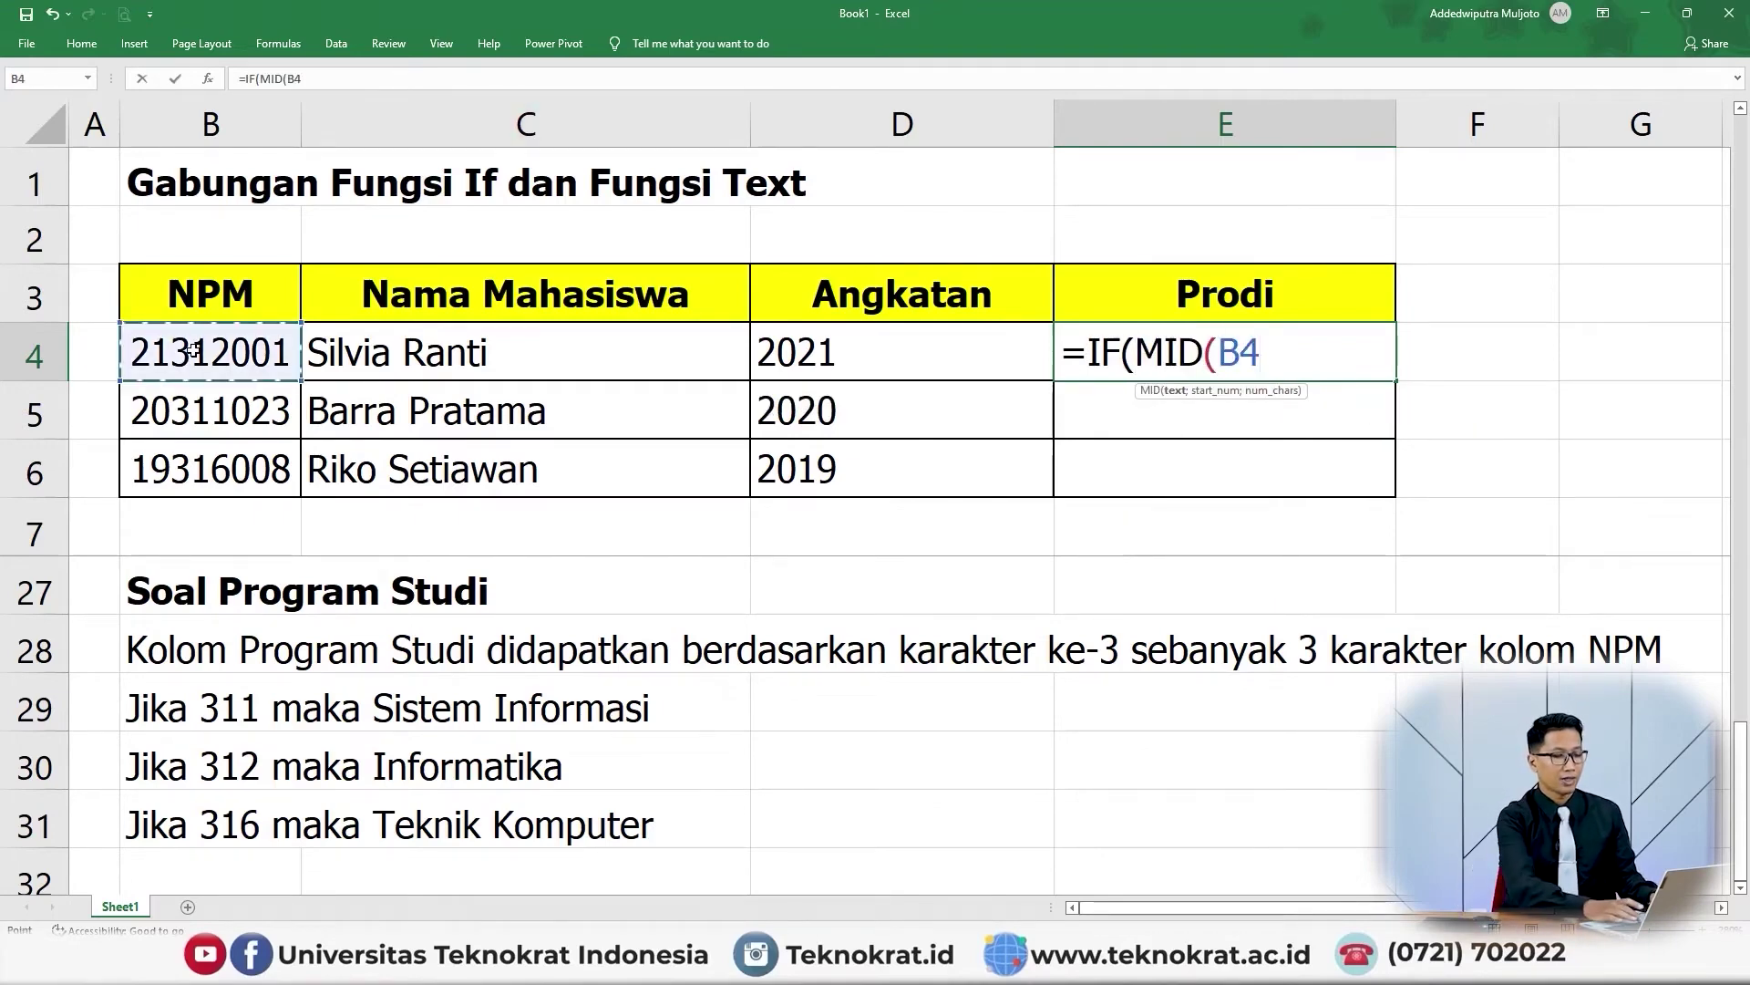
type(";3;")
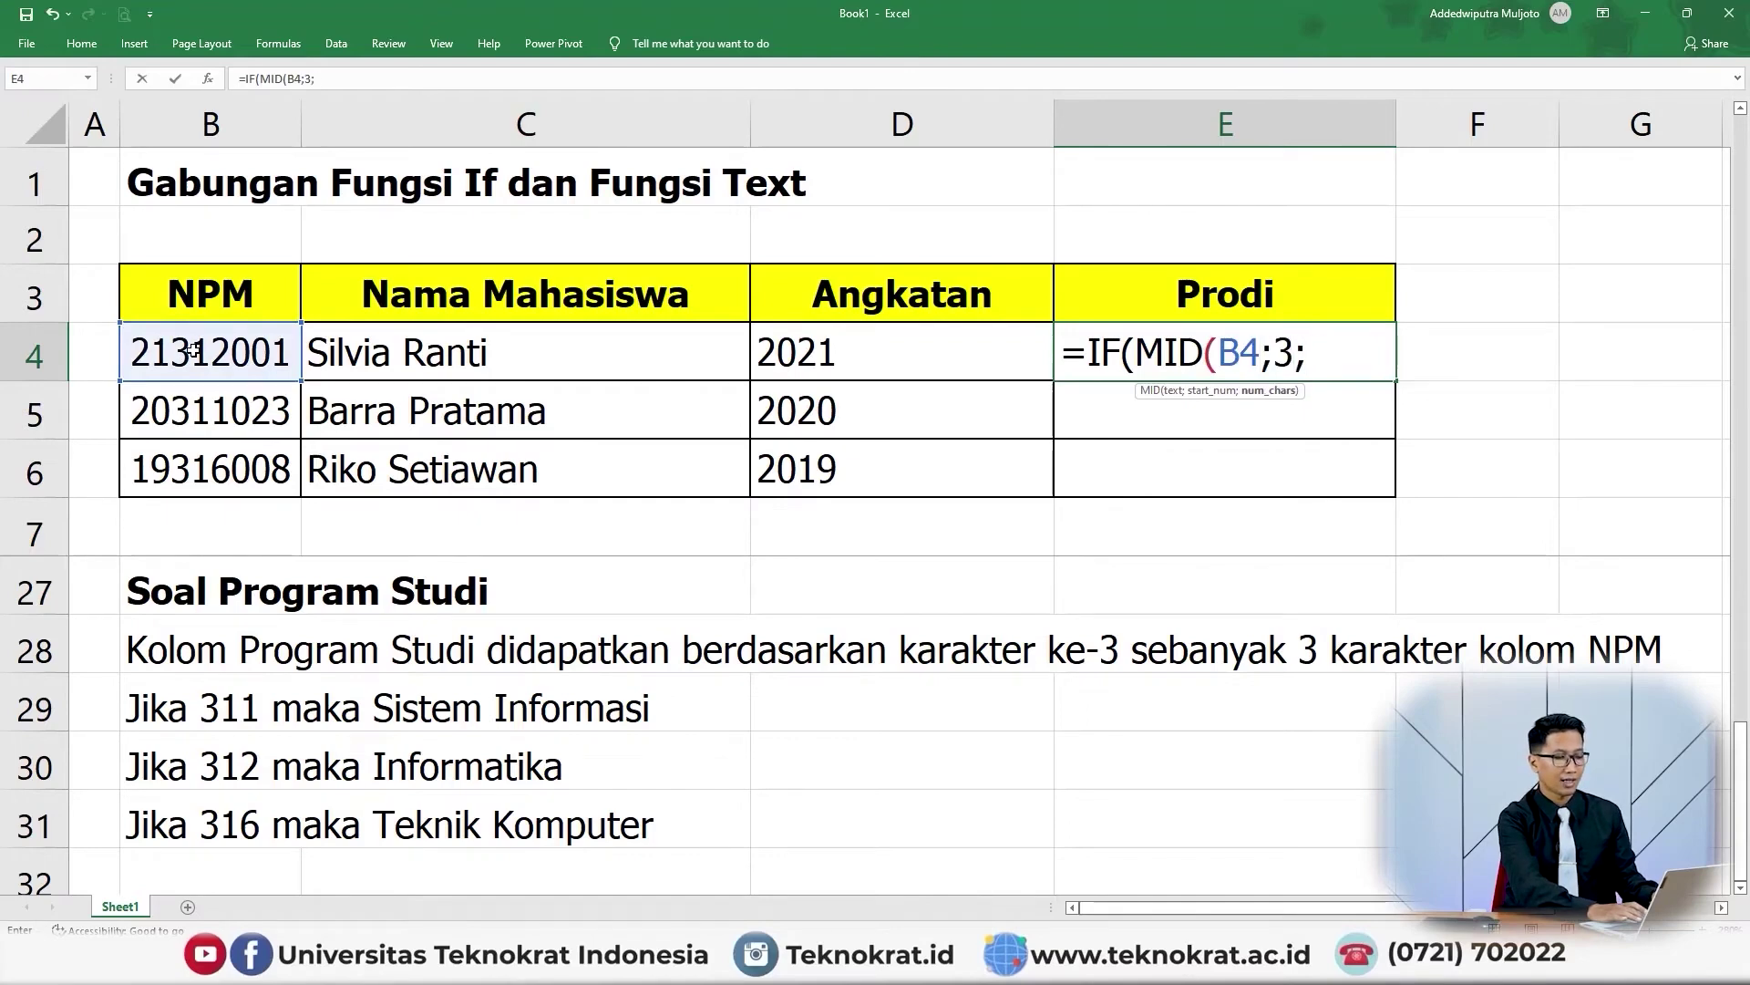
type("3)=")
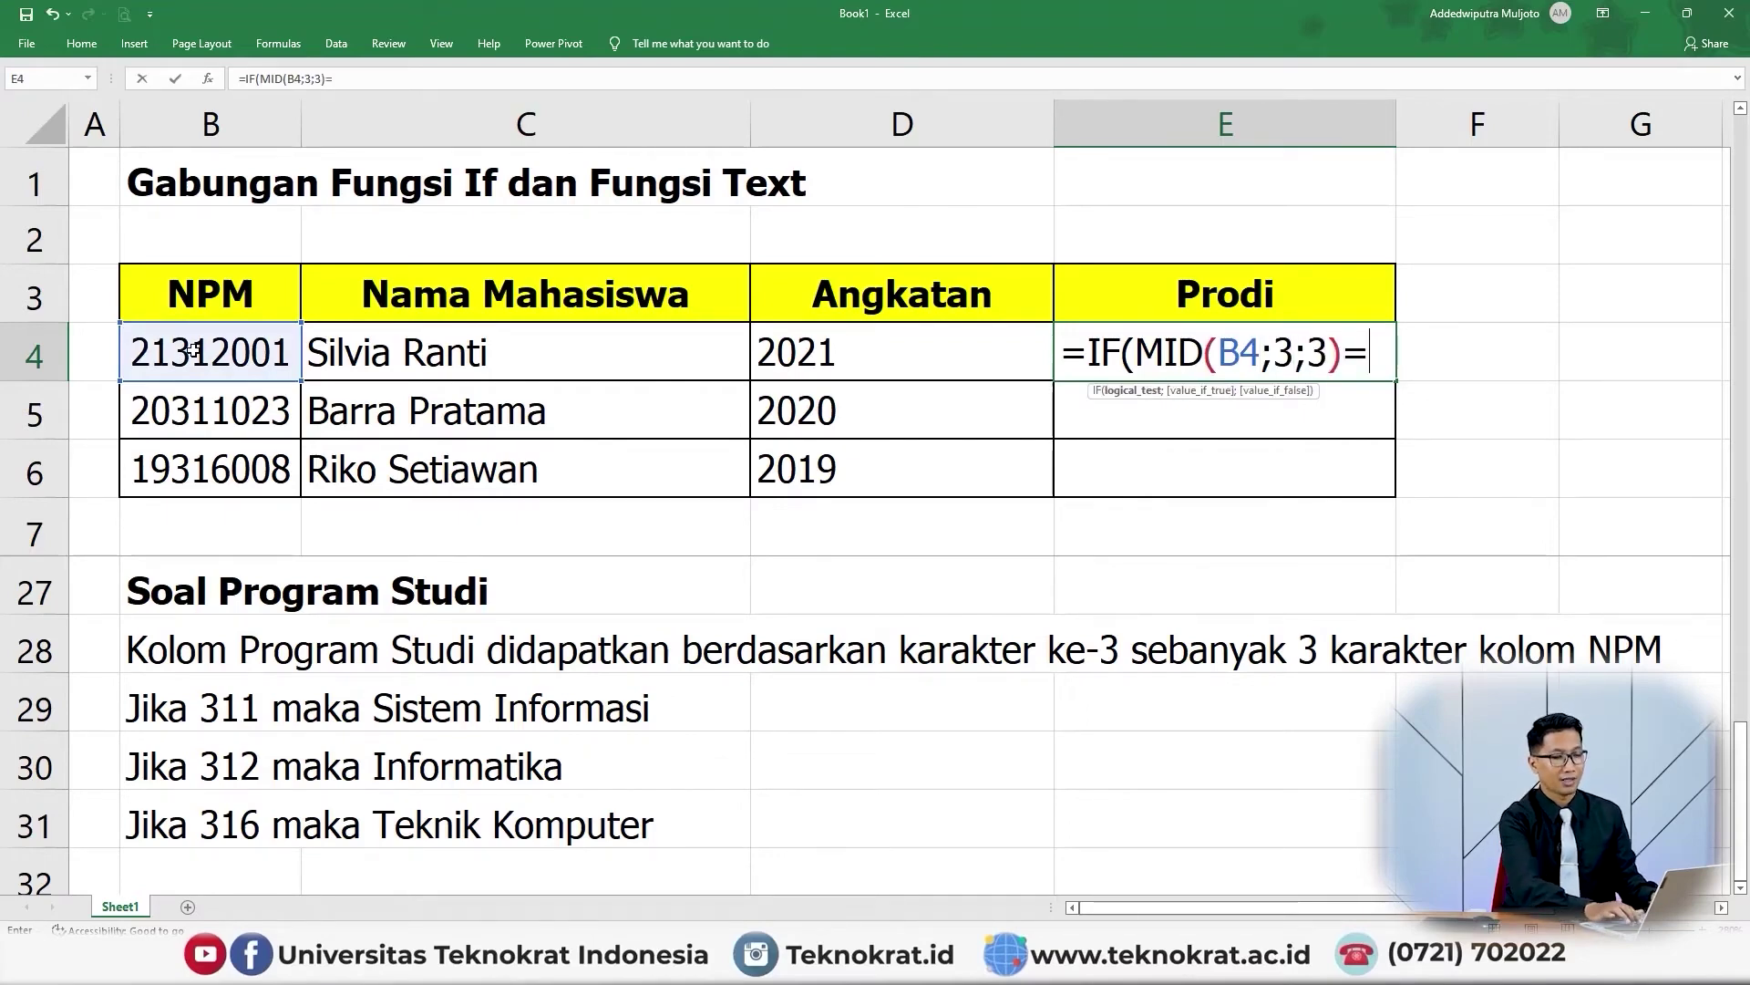
type("\"")
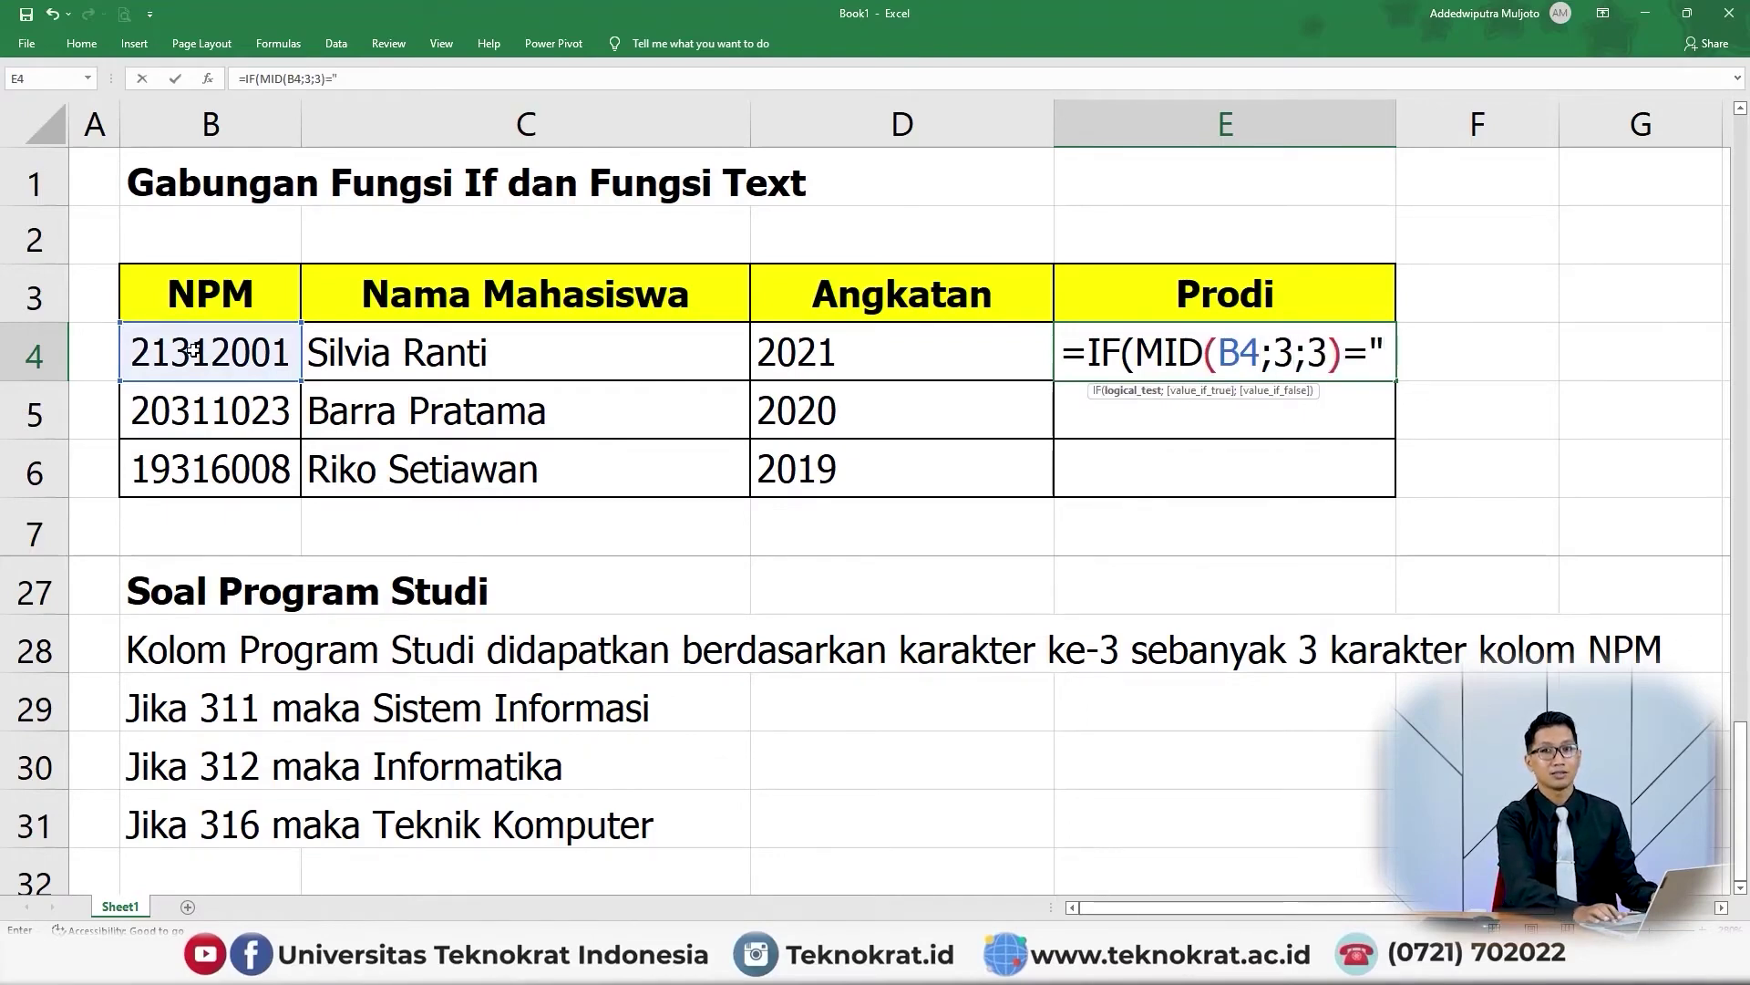
type("31")
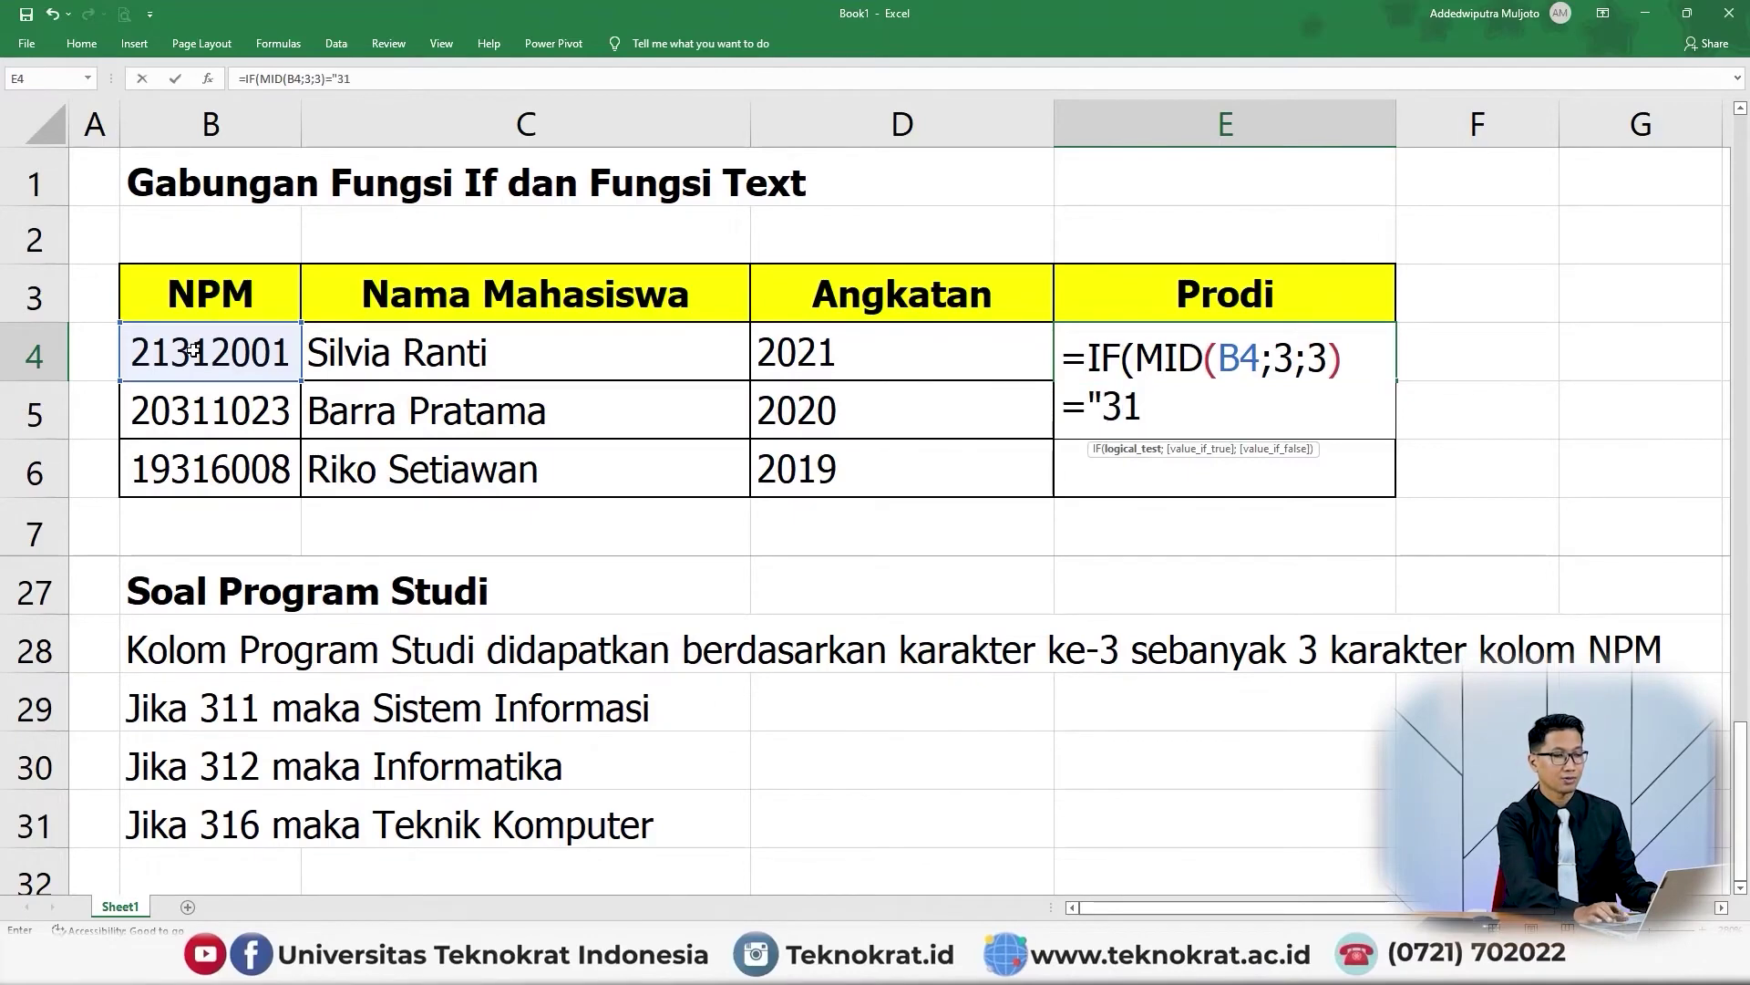
type("1\"")
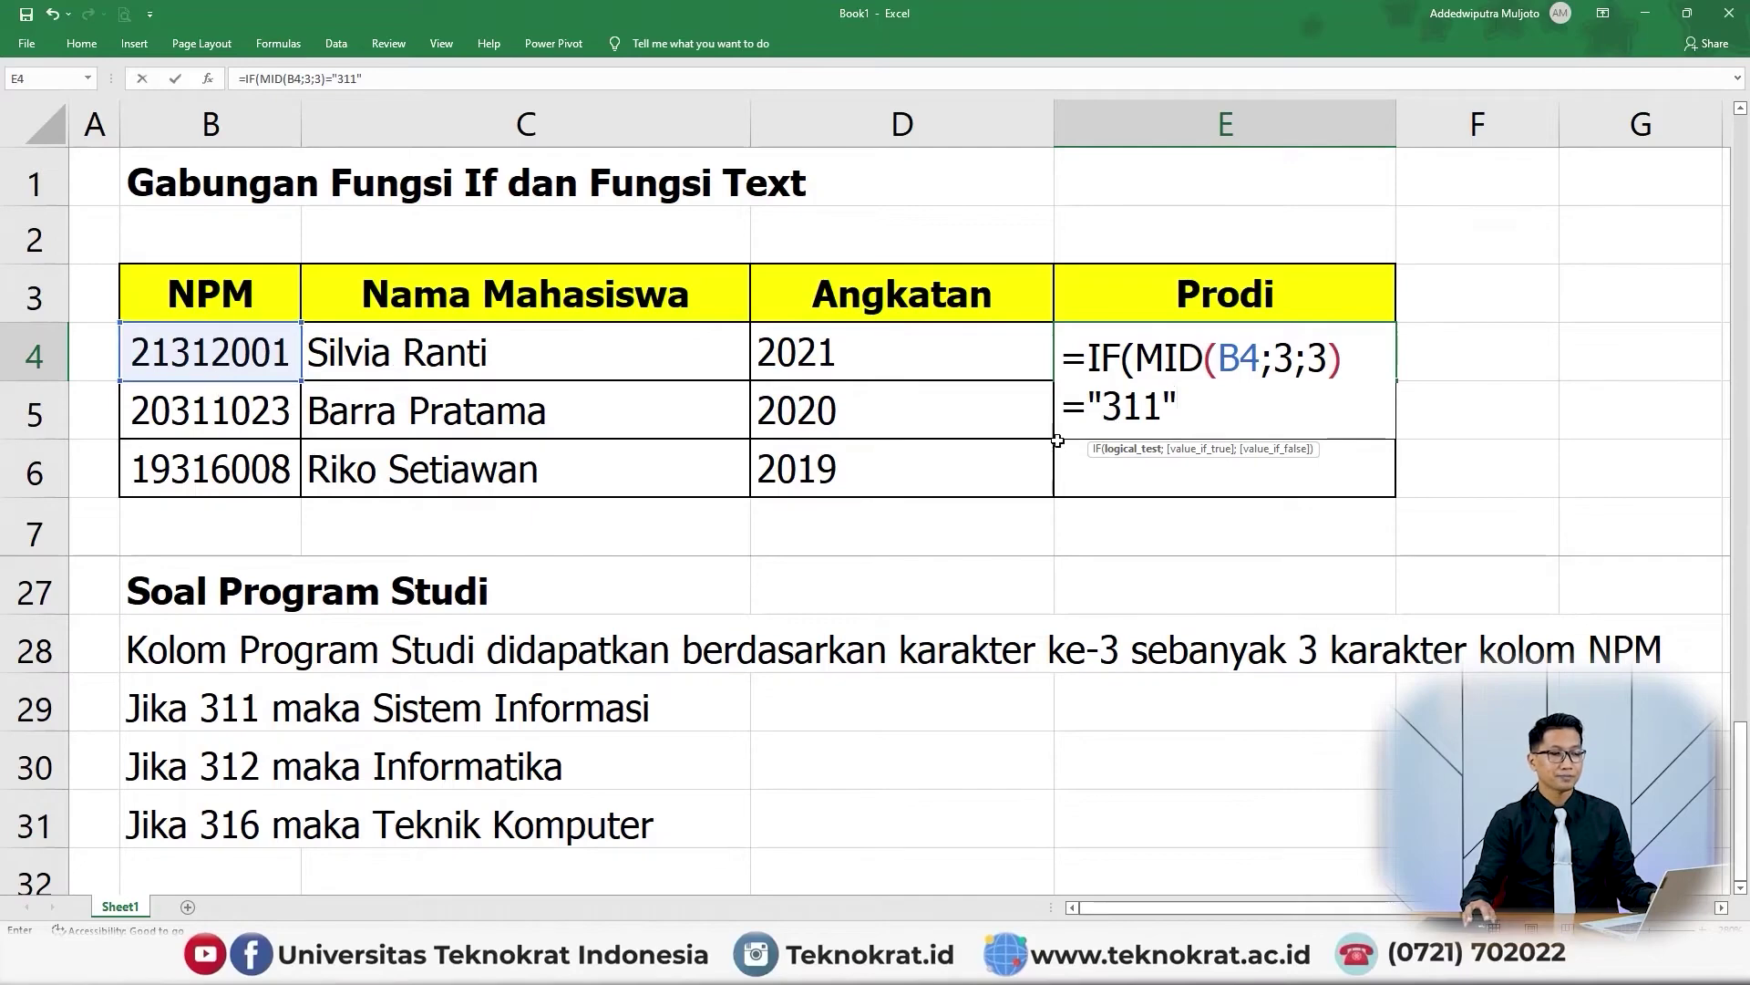
Step: Set "Sistem Informasi" as the true result of the IF in the E4 formula
type(";\"")
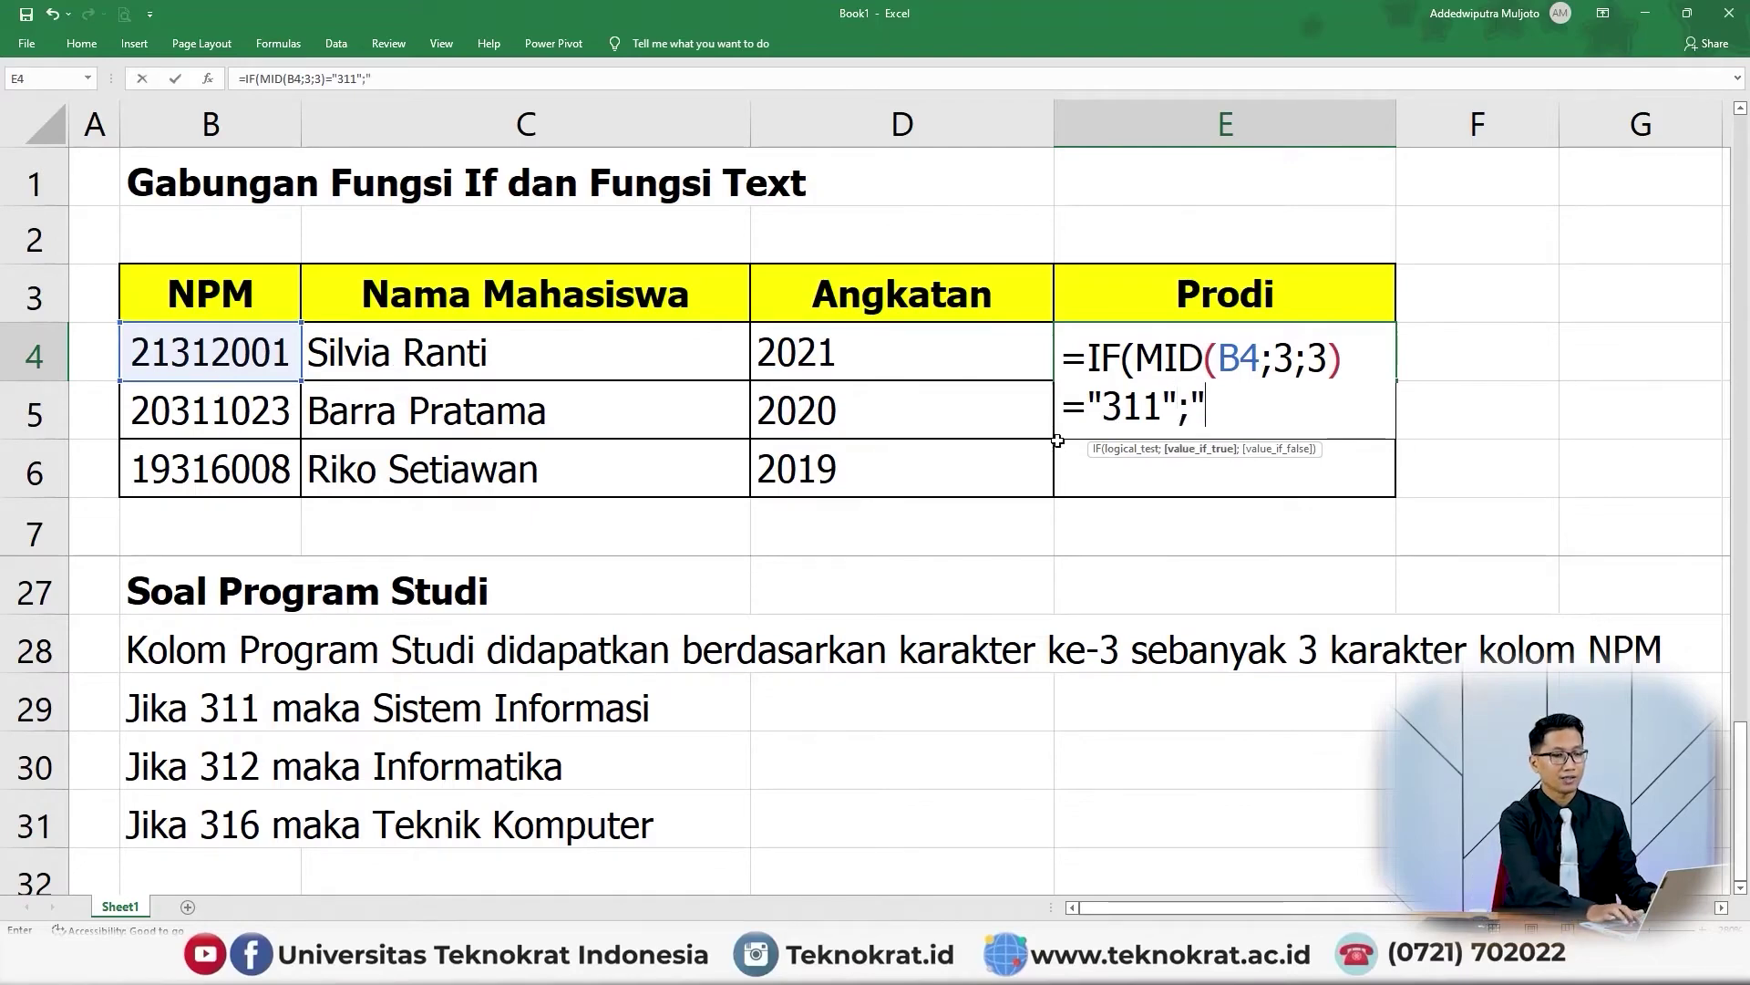
type("Sistem ")
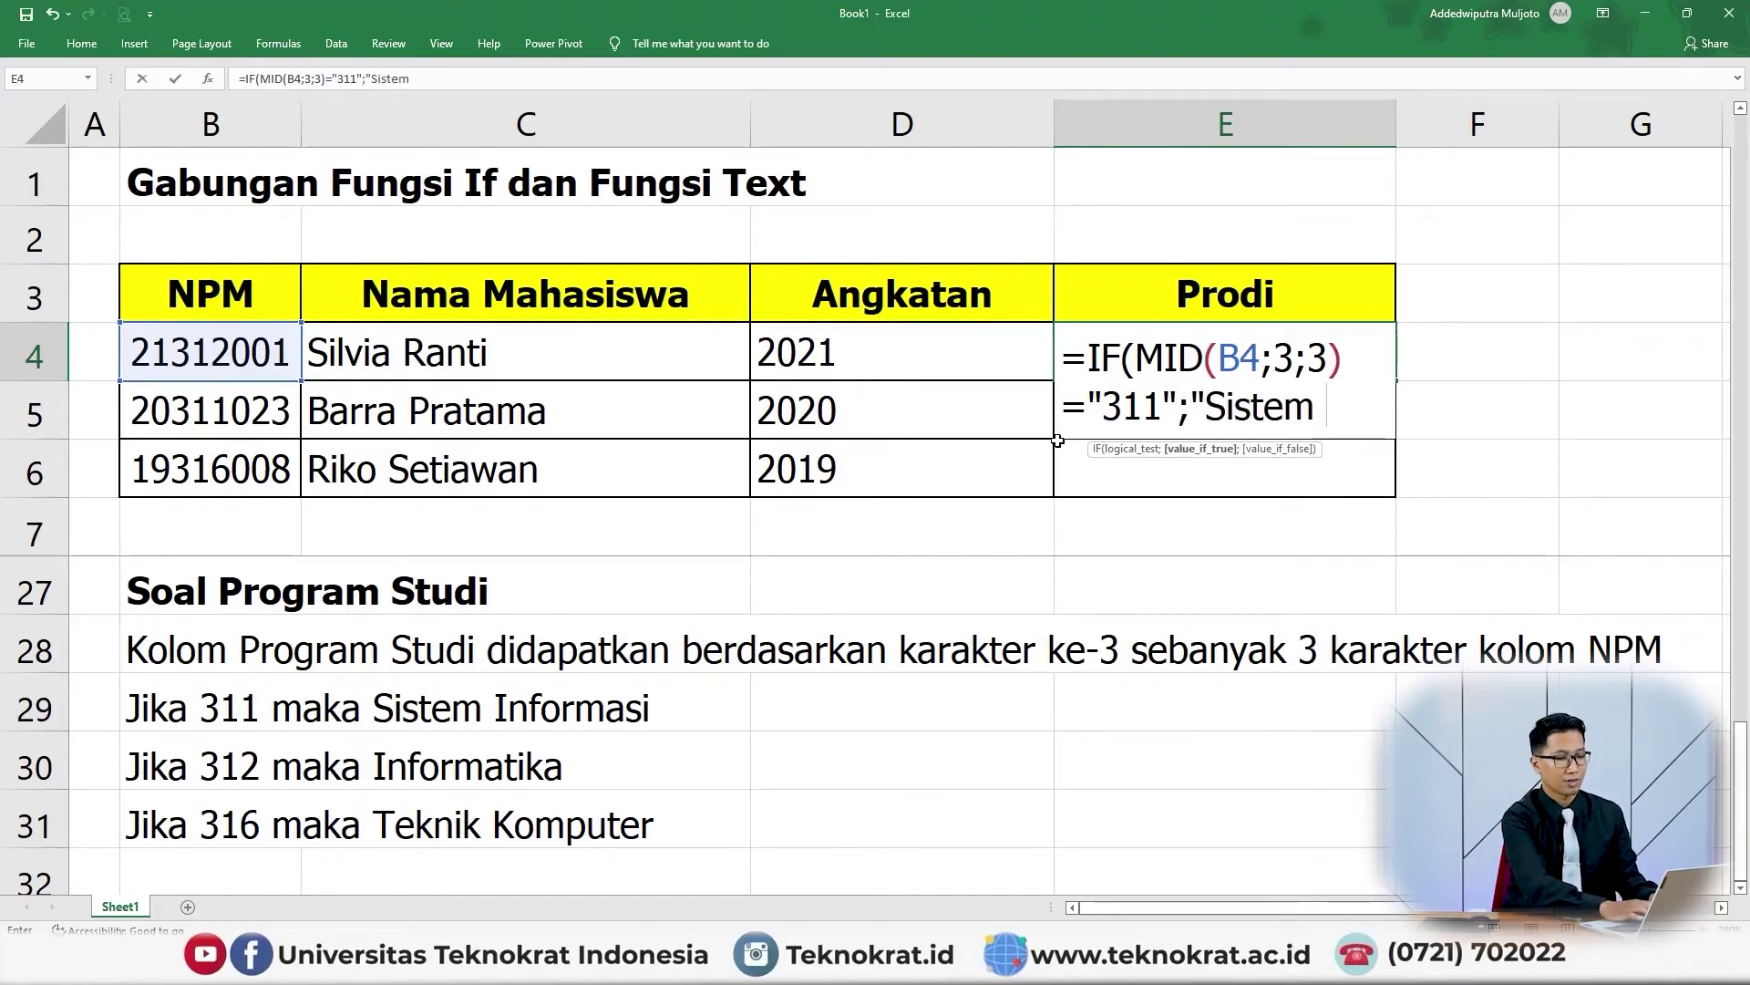
type("Informas")
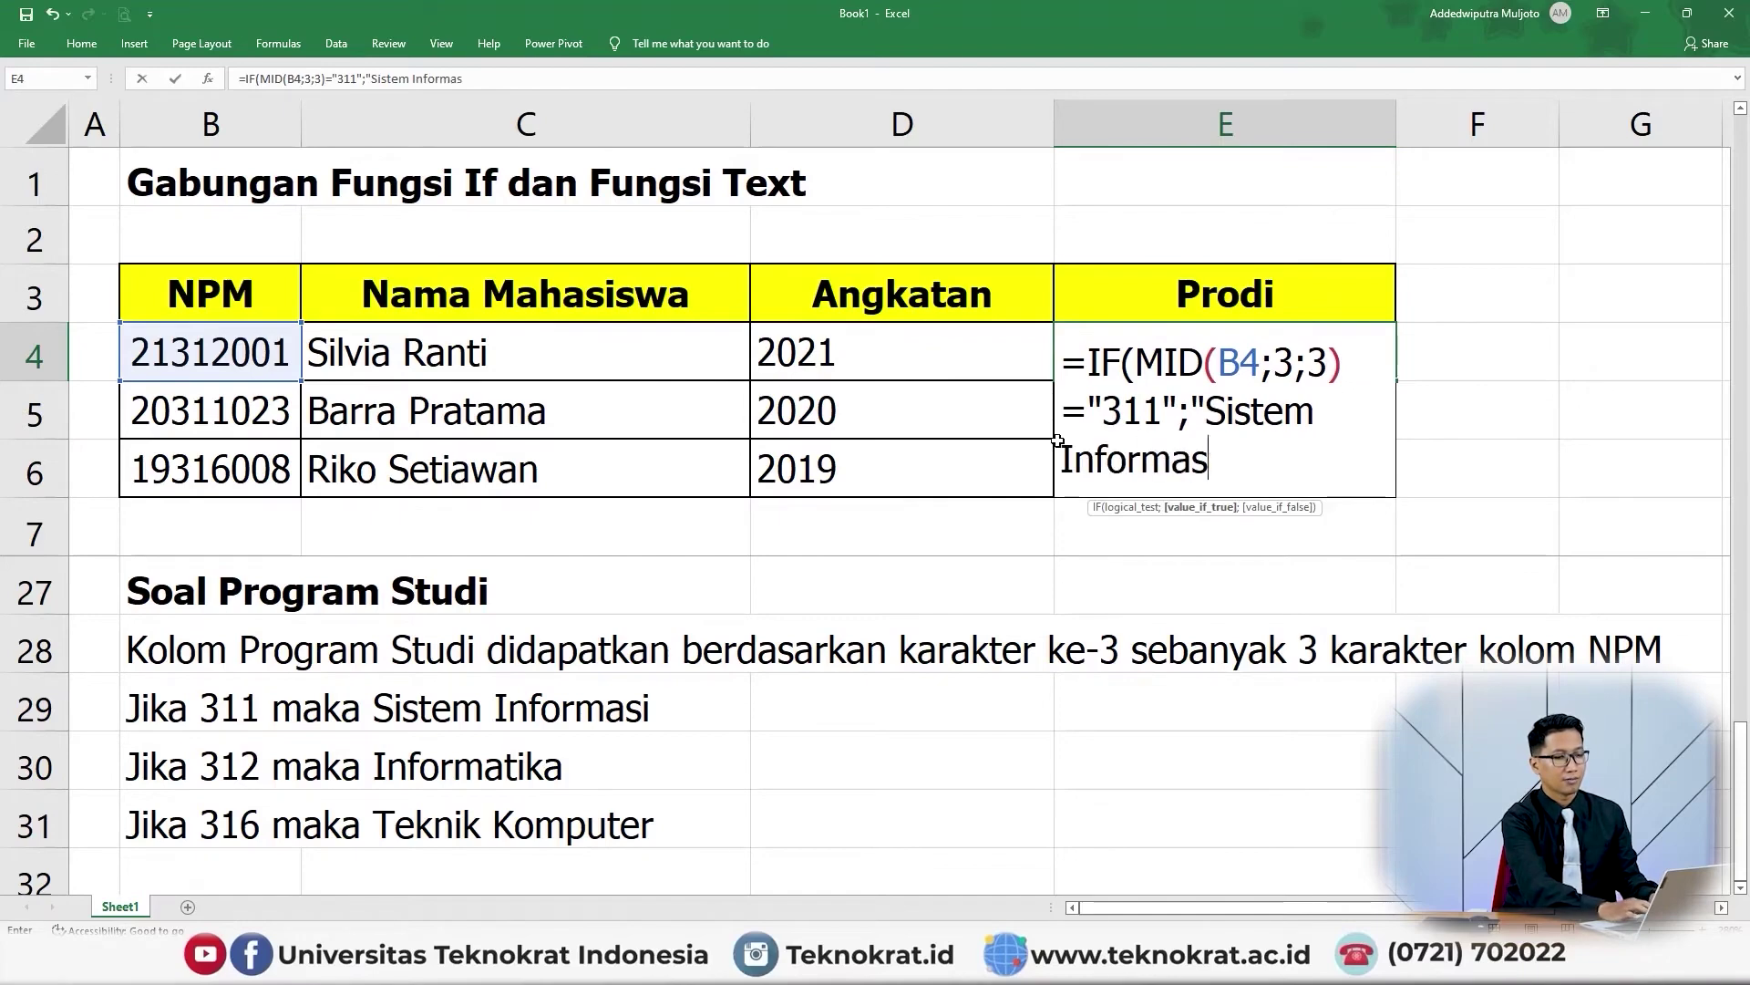
type("i\";")
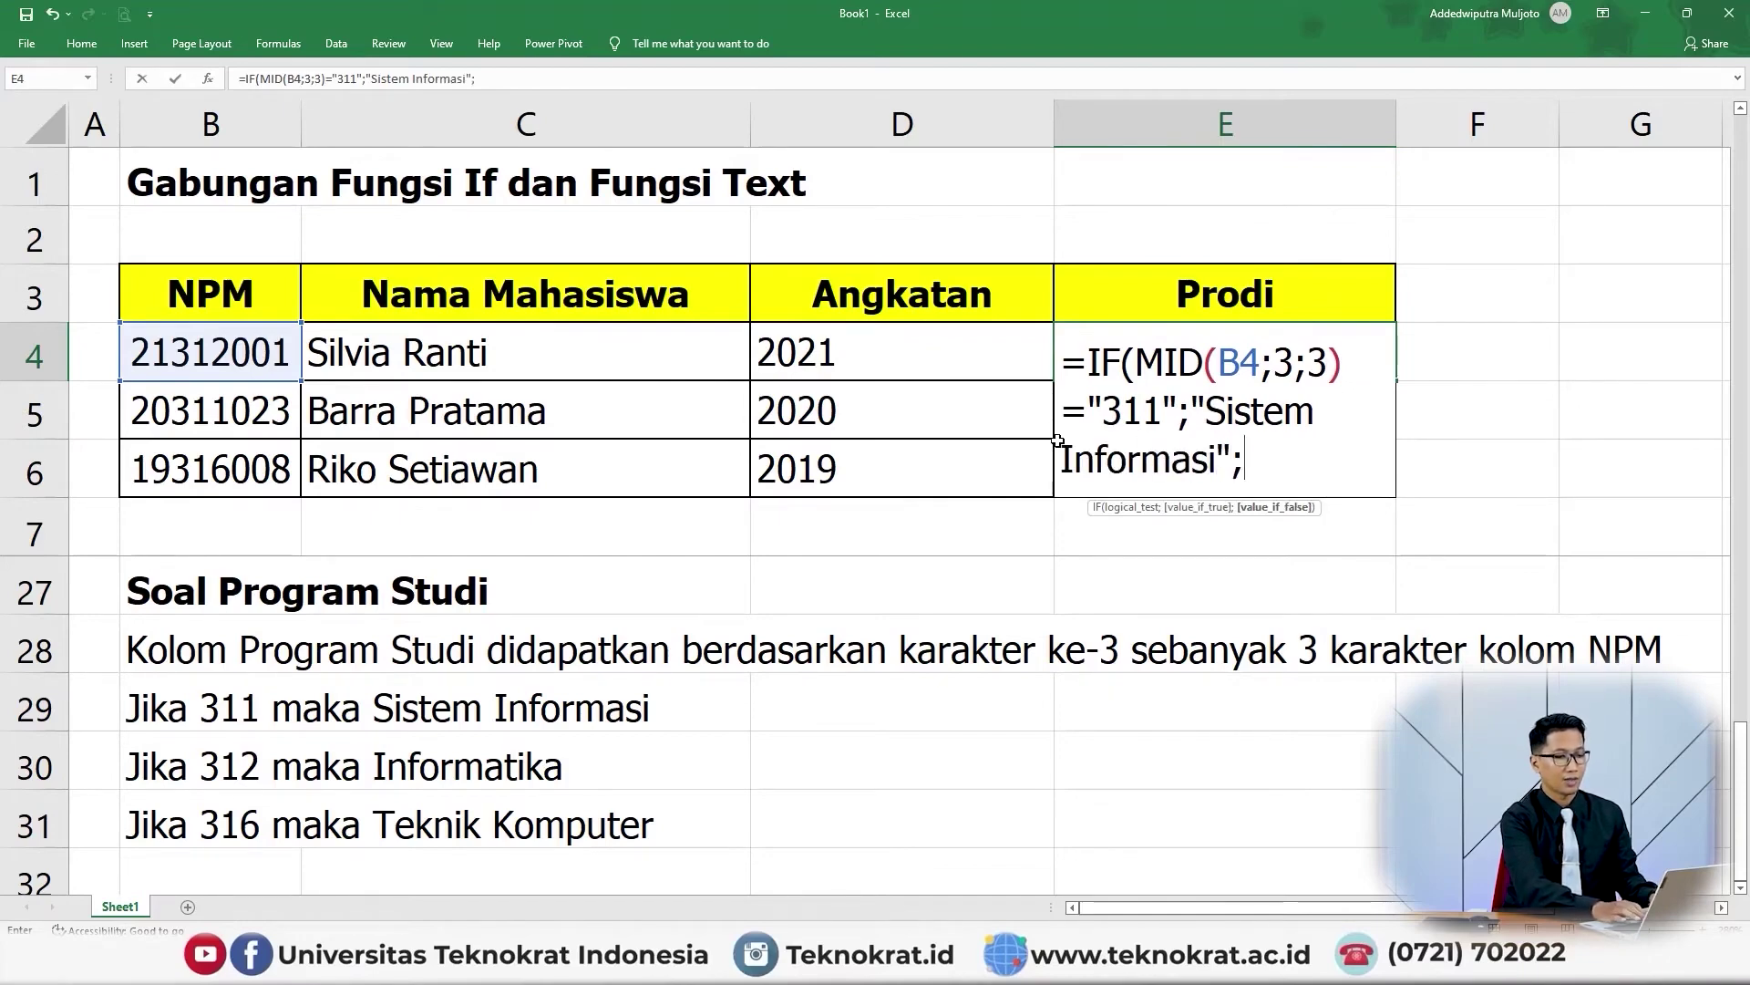
Step: Nest a second IF as the false result in E4, with MID(B4;3;3) in its logical test
type("if")
key("Tab")
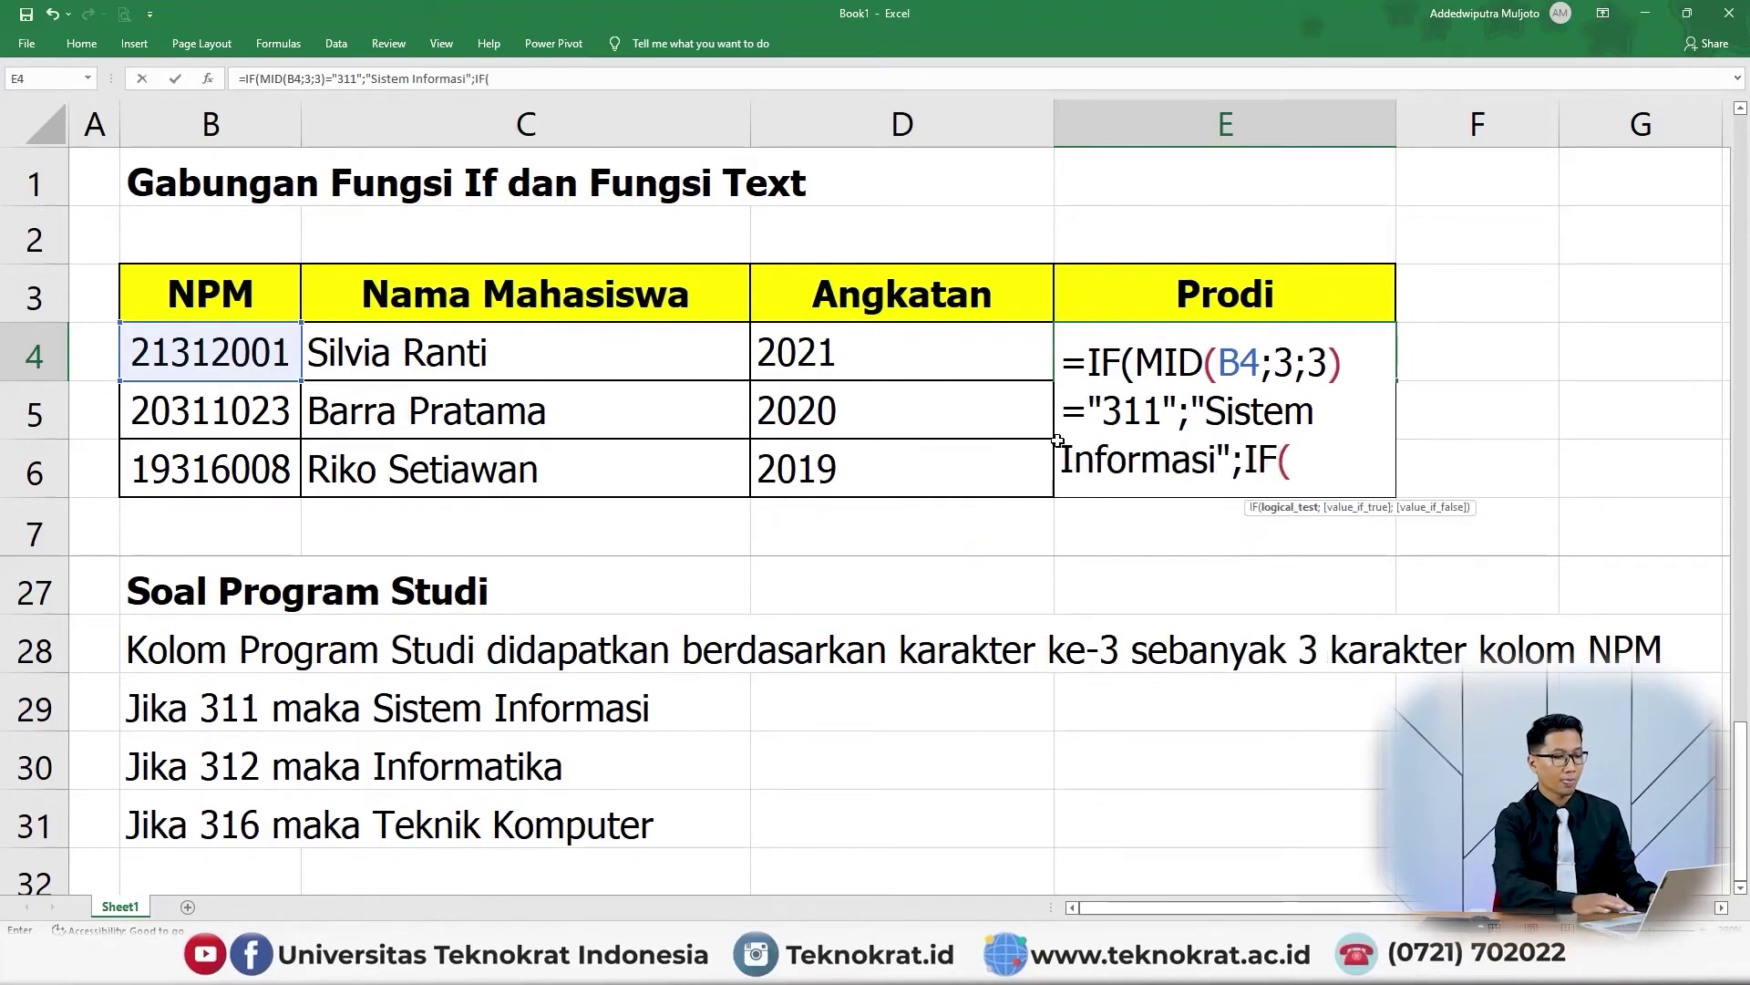
type("mid")
key("Tab")
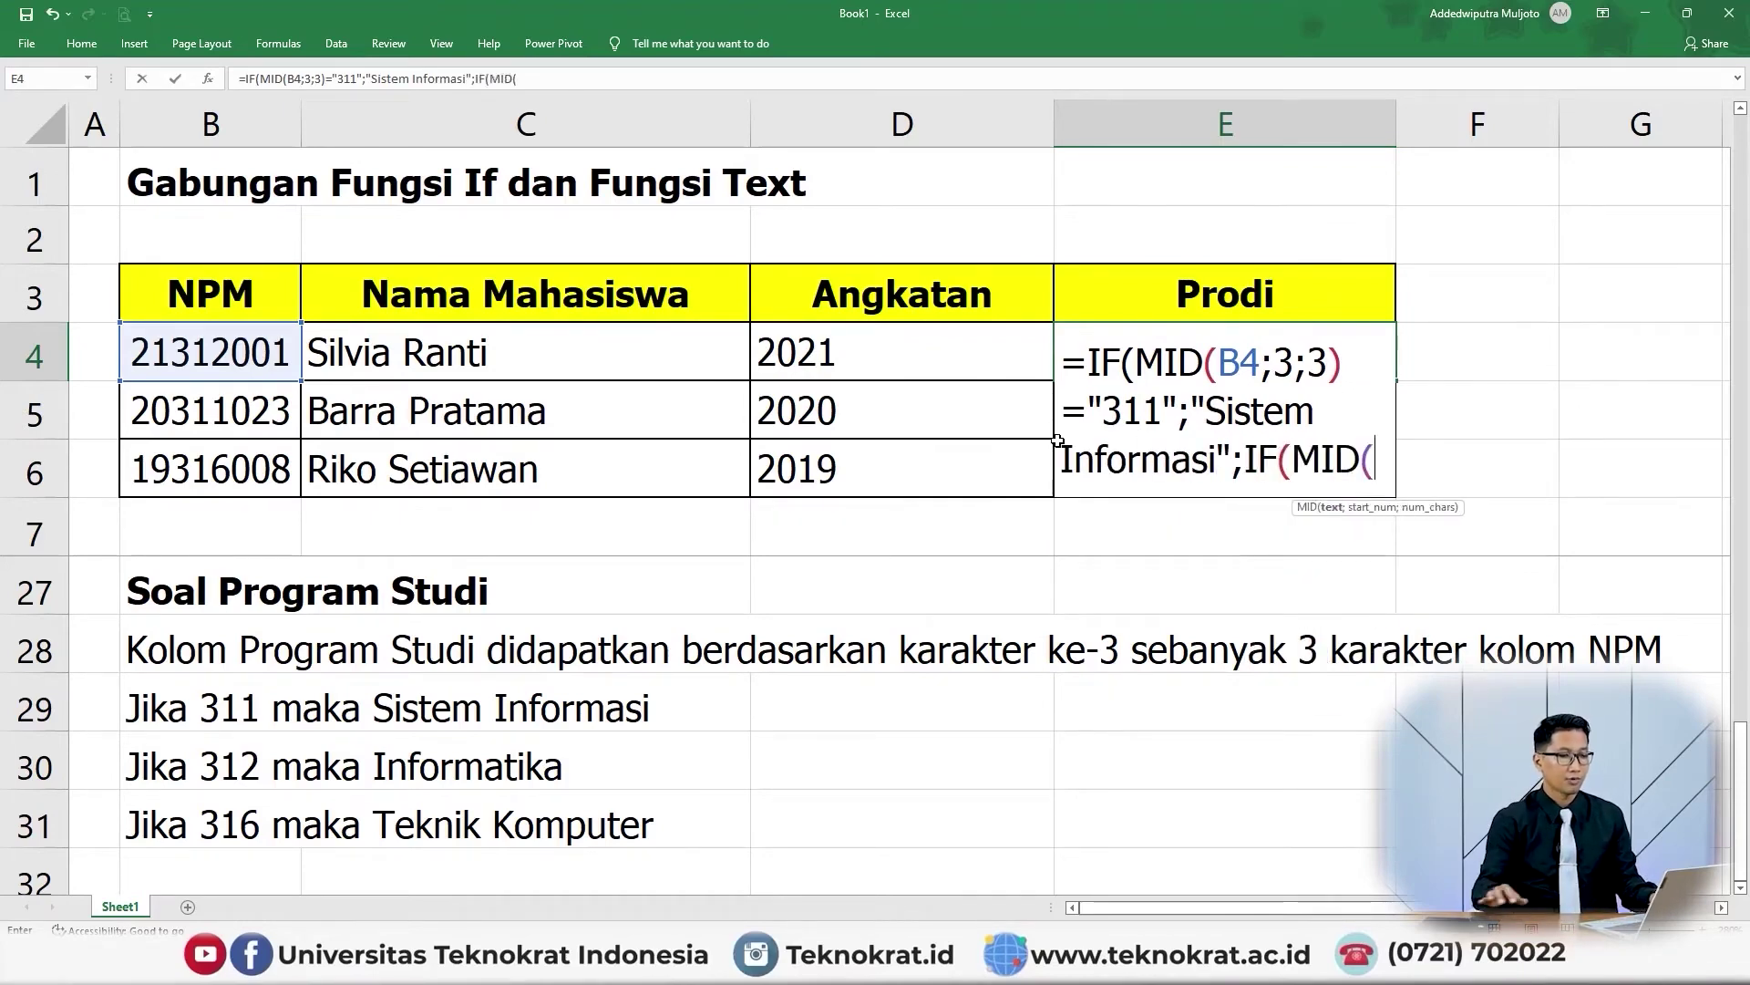
left_click(240, 340)
type(";")
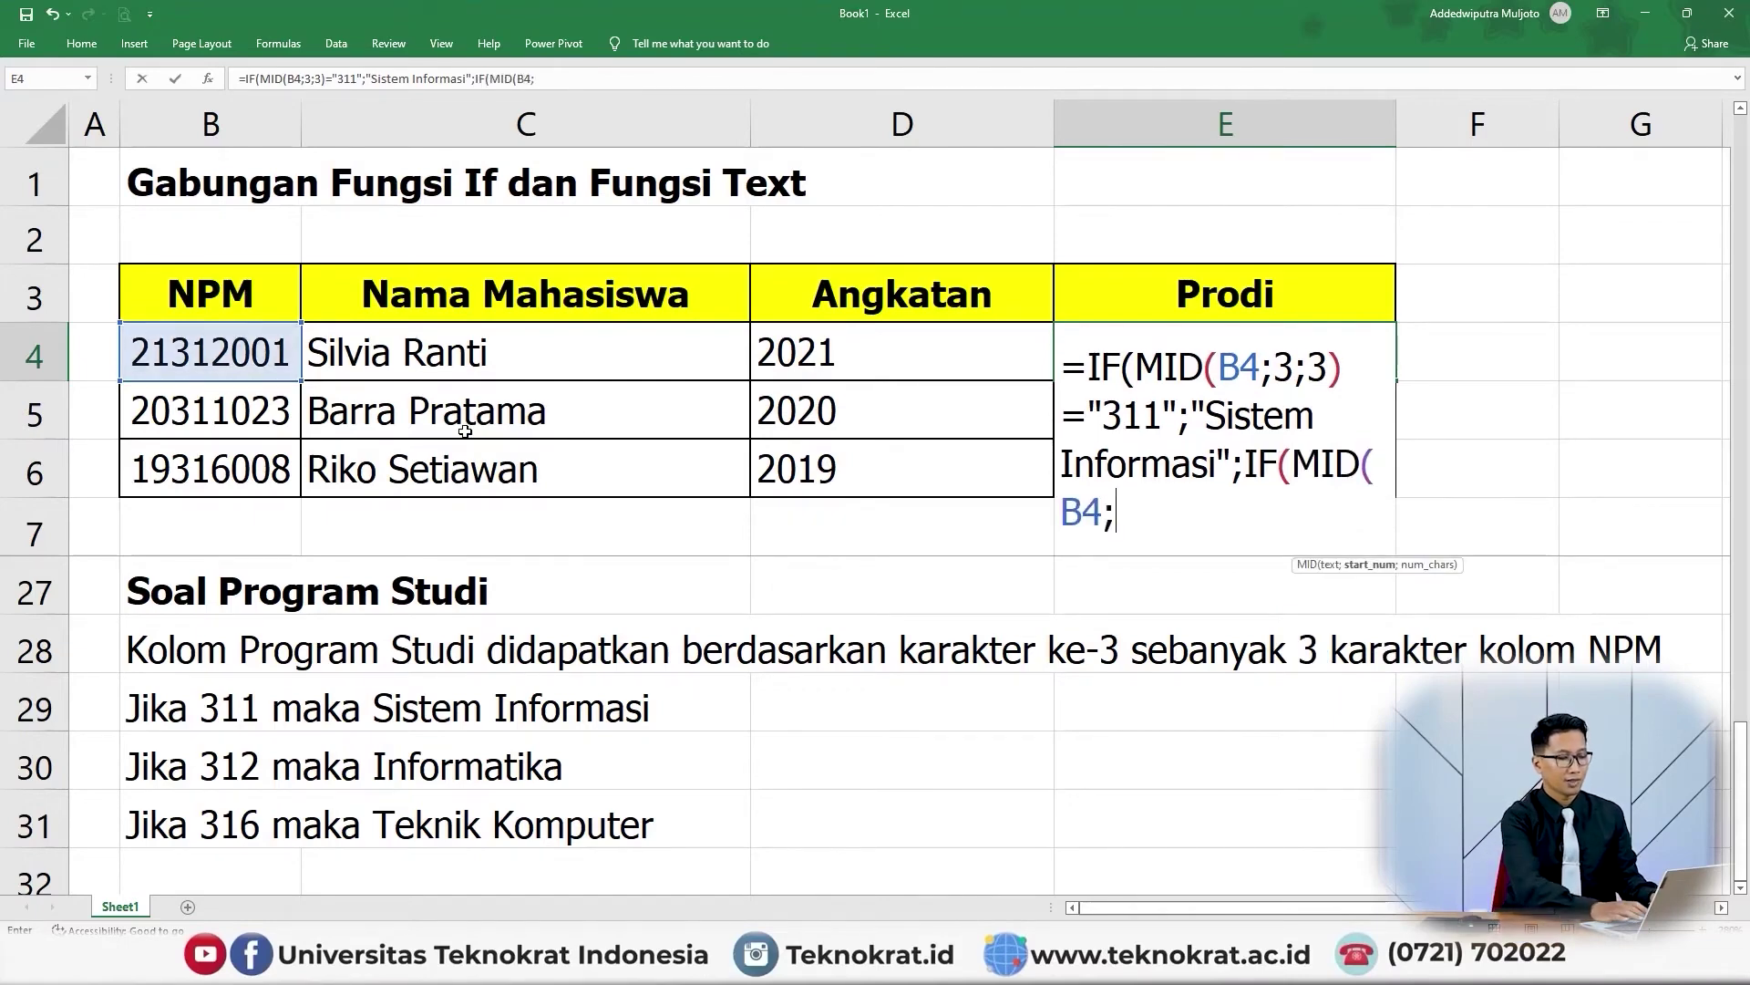
type("3;3")
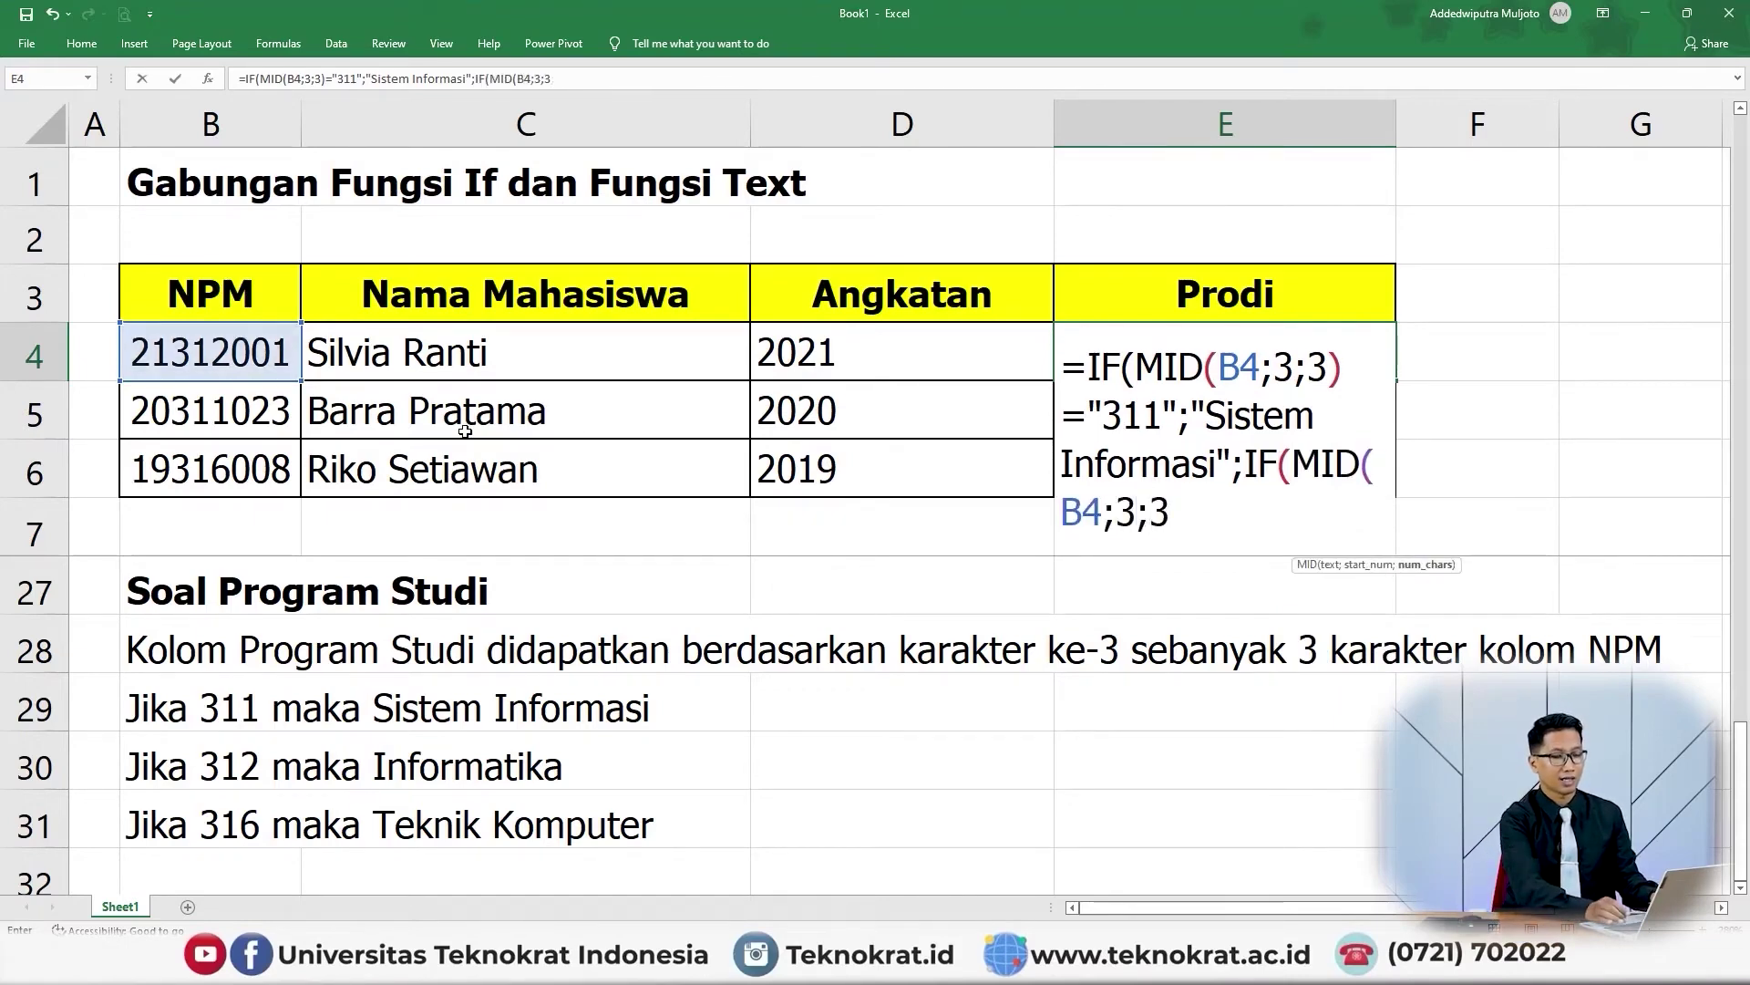
Step: Complete the nested IF's logical test in E4 by comparing the MID result with "312"
type(")=\"")
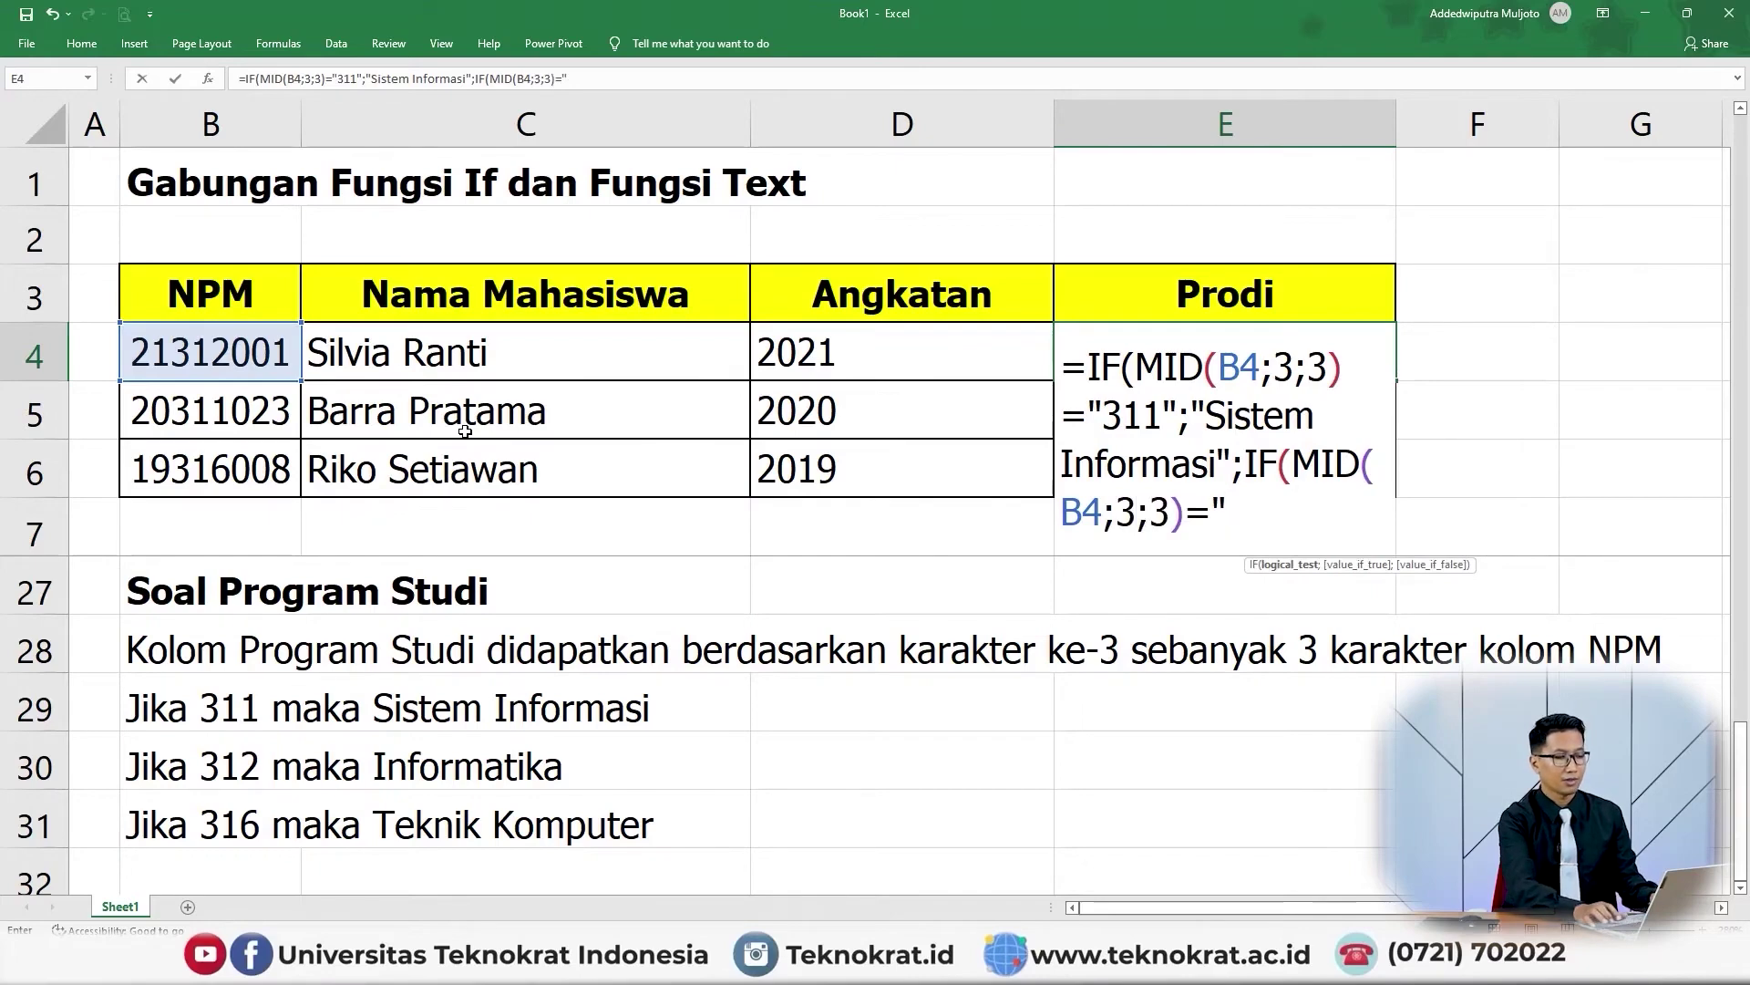
type("3")
key("Return")
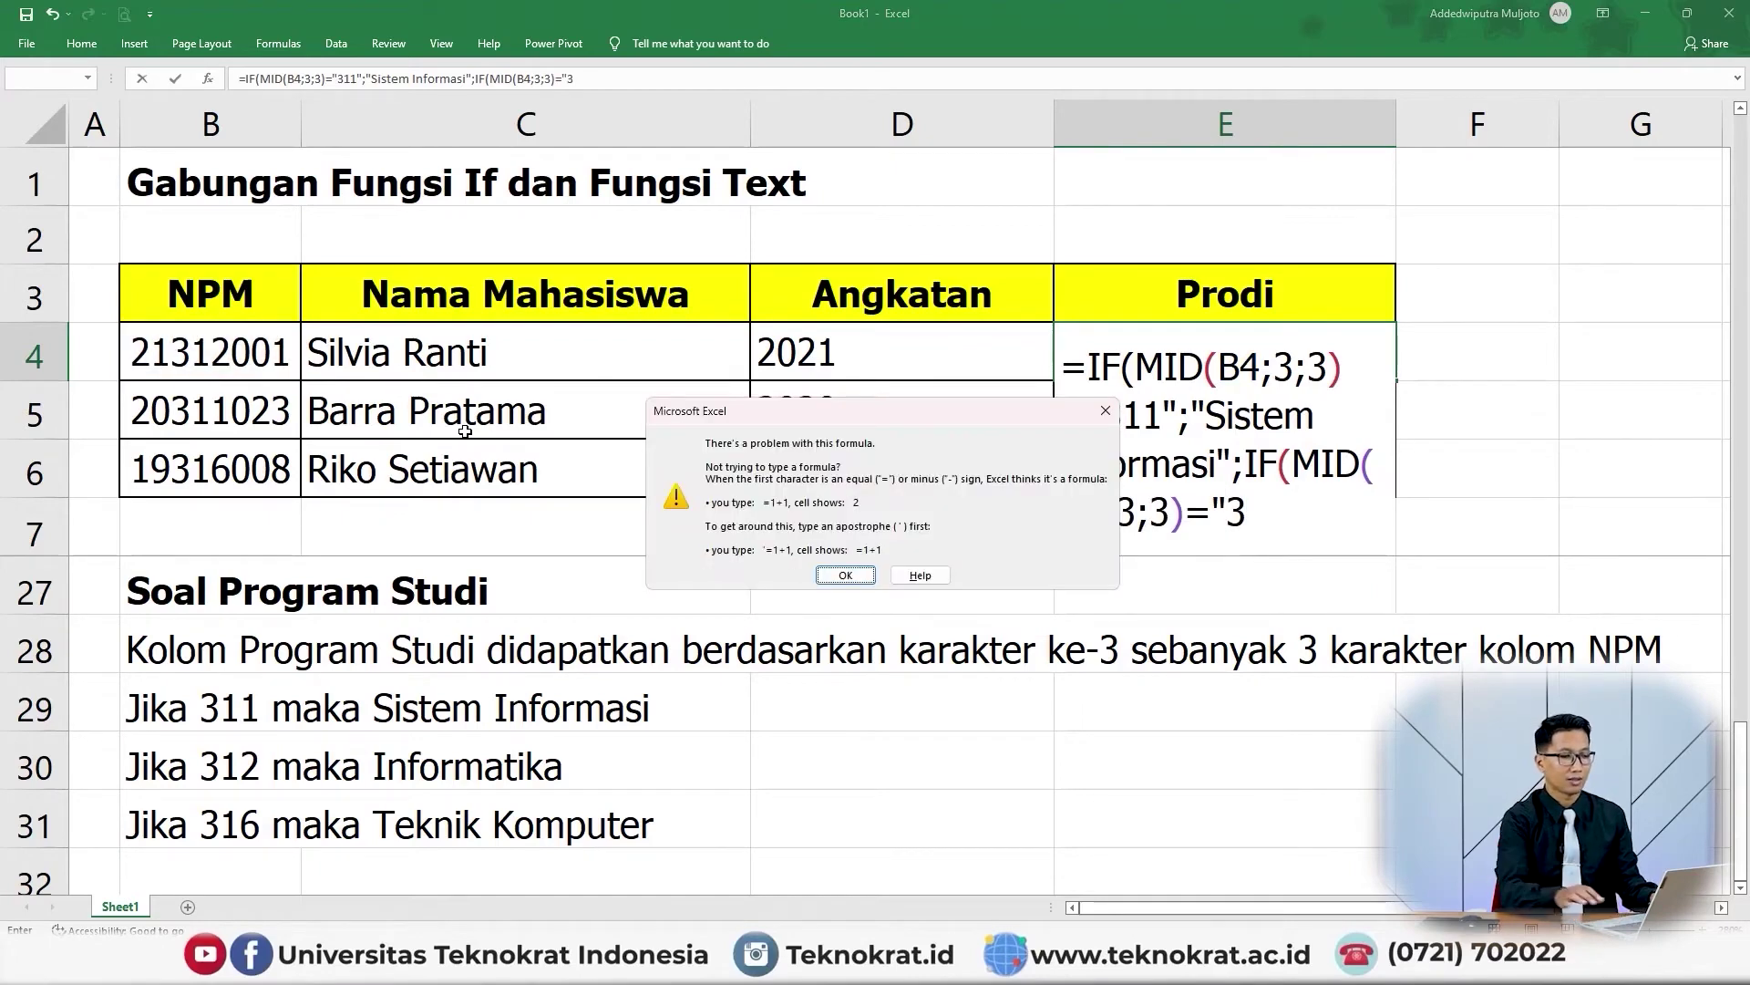
left_click(1105, 411)
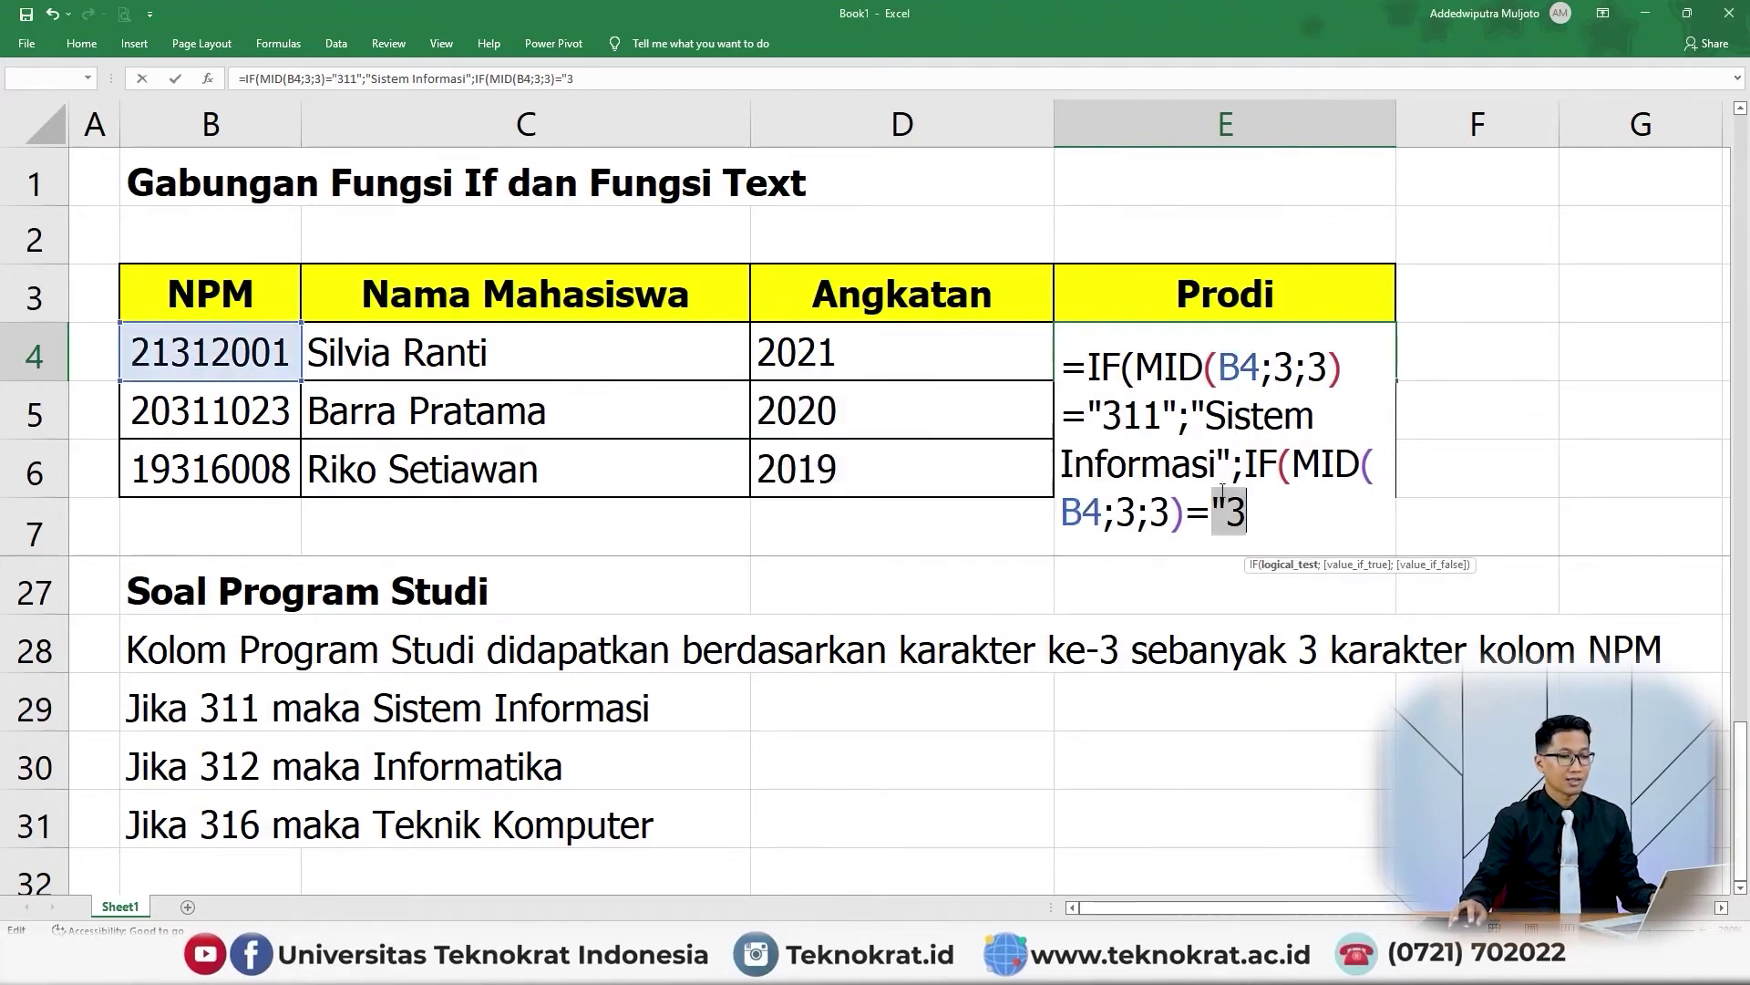
left_click(1256, 512)
type("12")
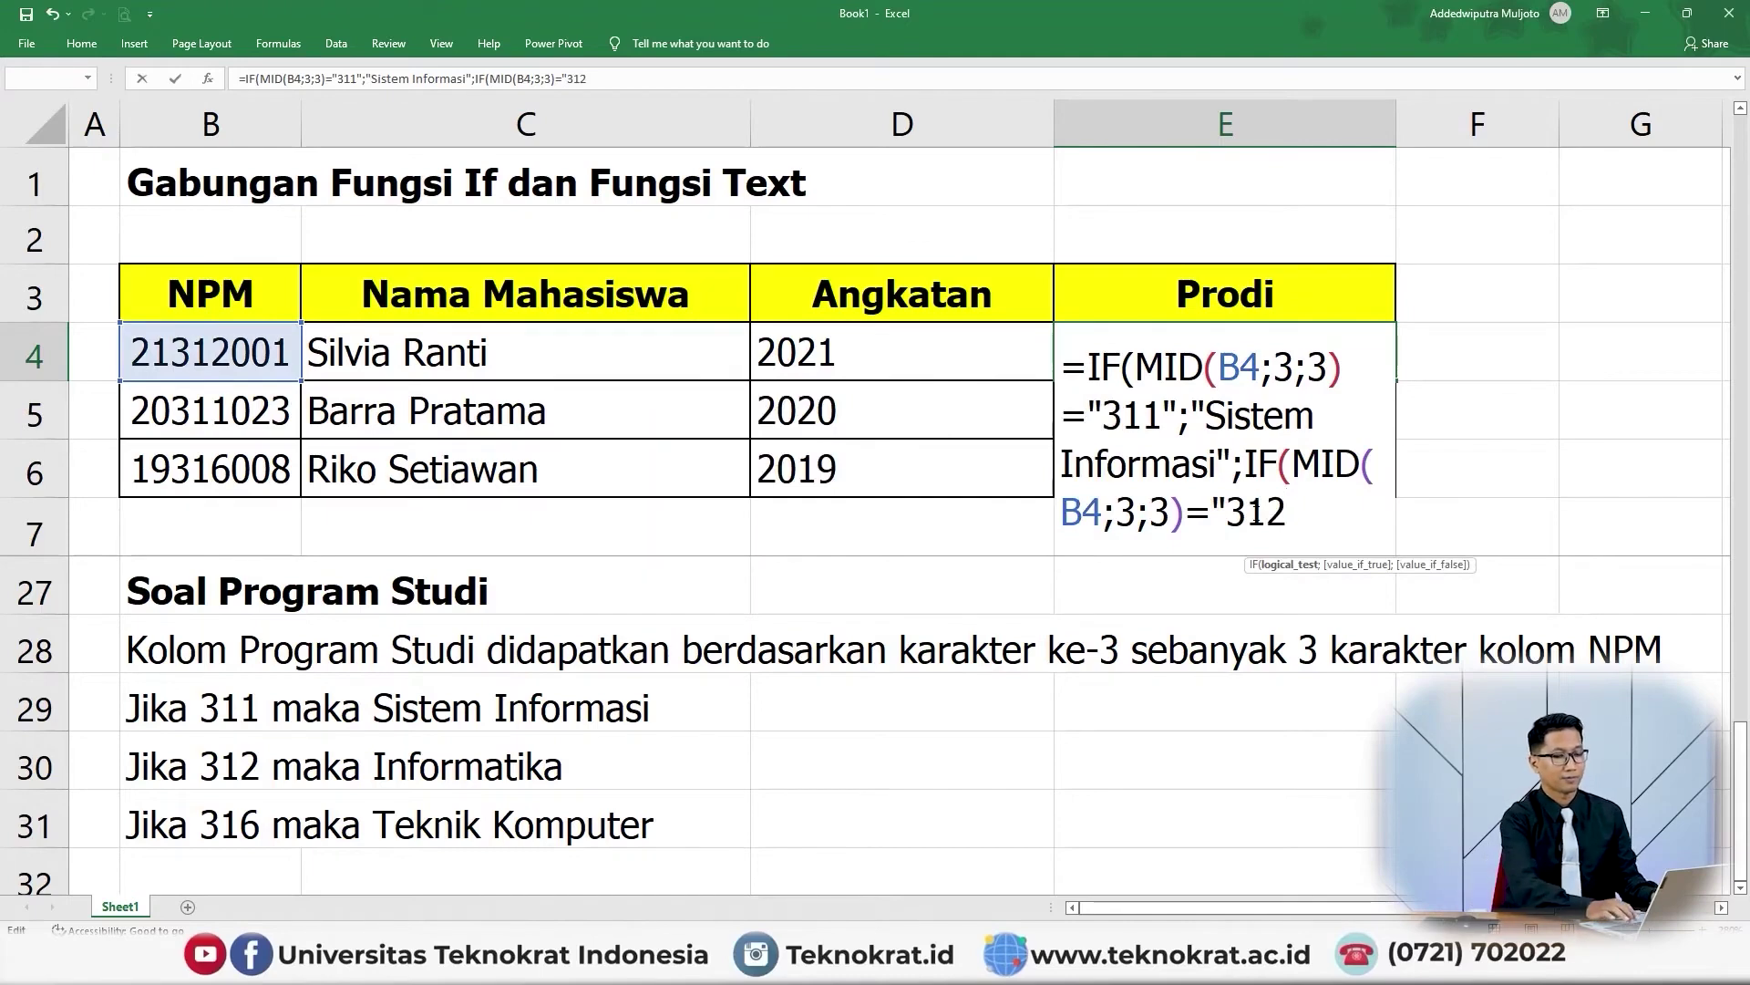
type("\";")
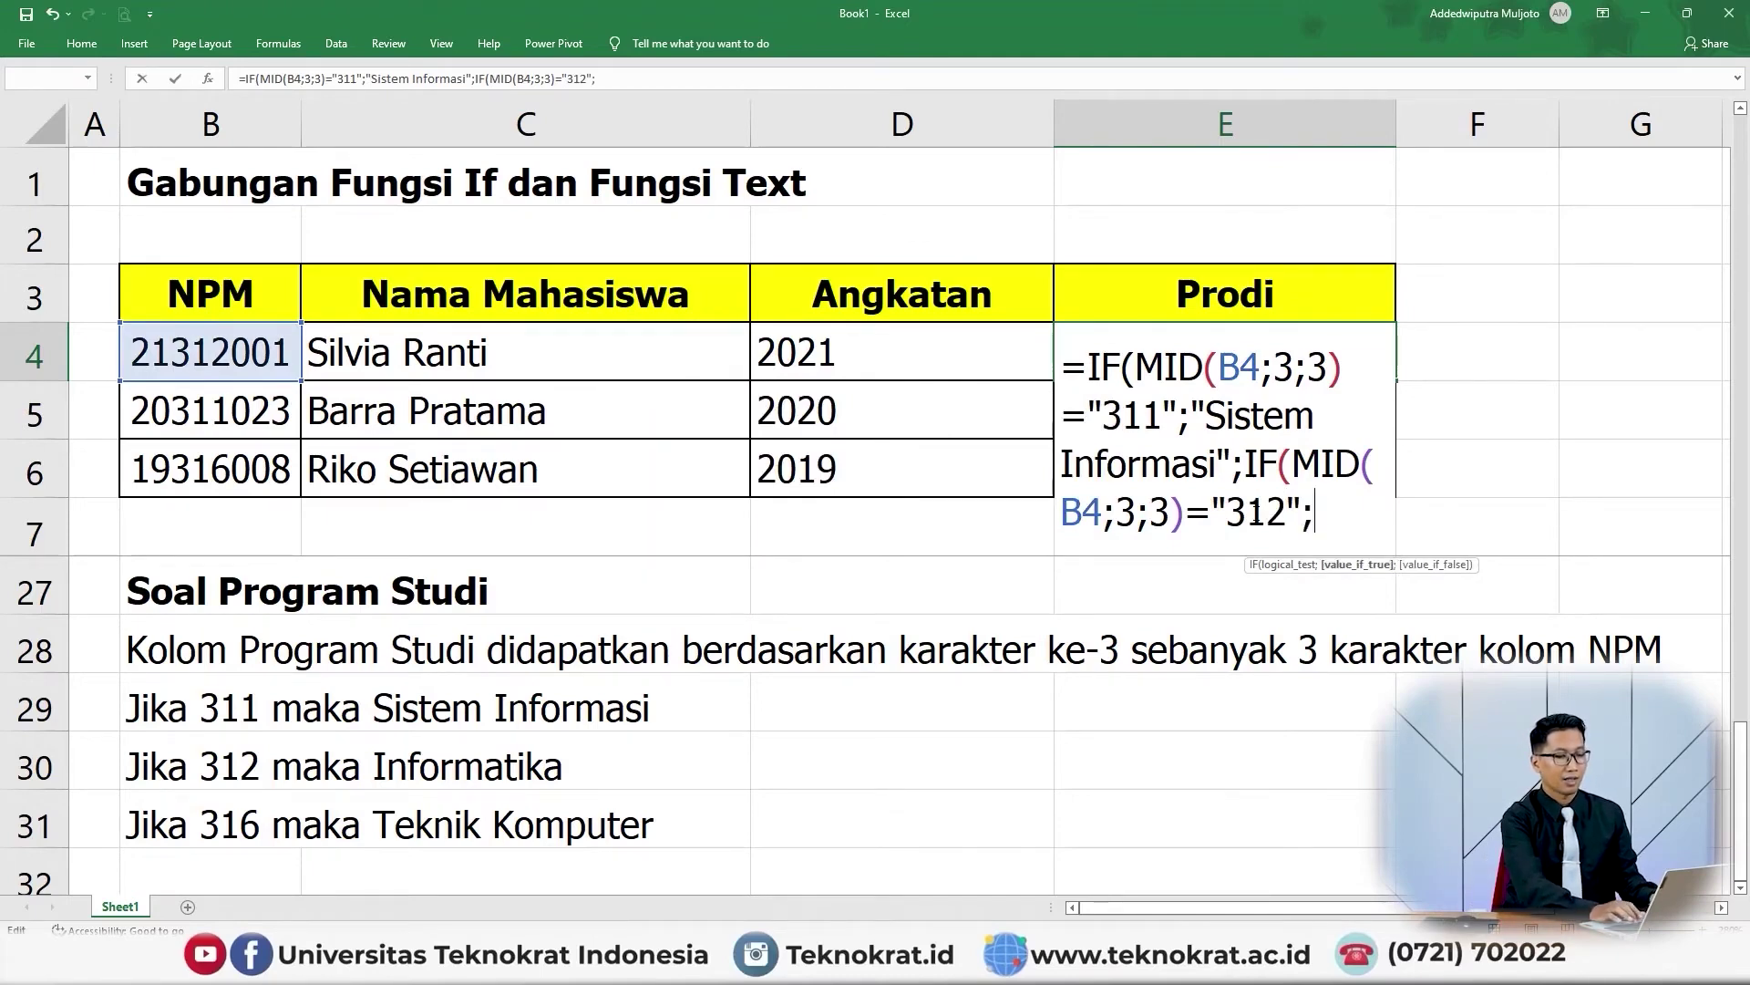
Step: Make the nested IF return "Informatika" when true and "Teknik Komputer" otherwise, and finish the E4 formula
type("\"I")
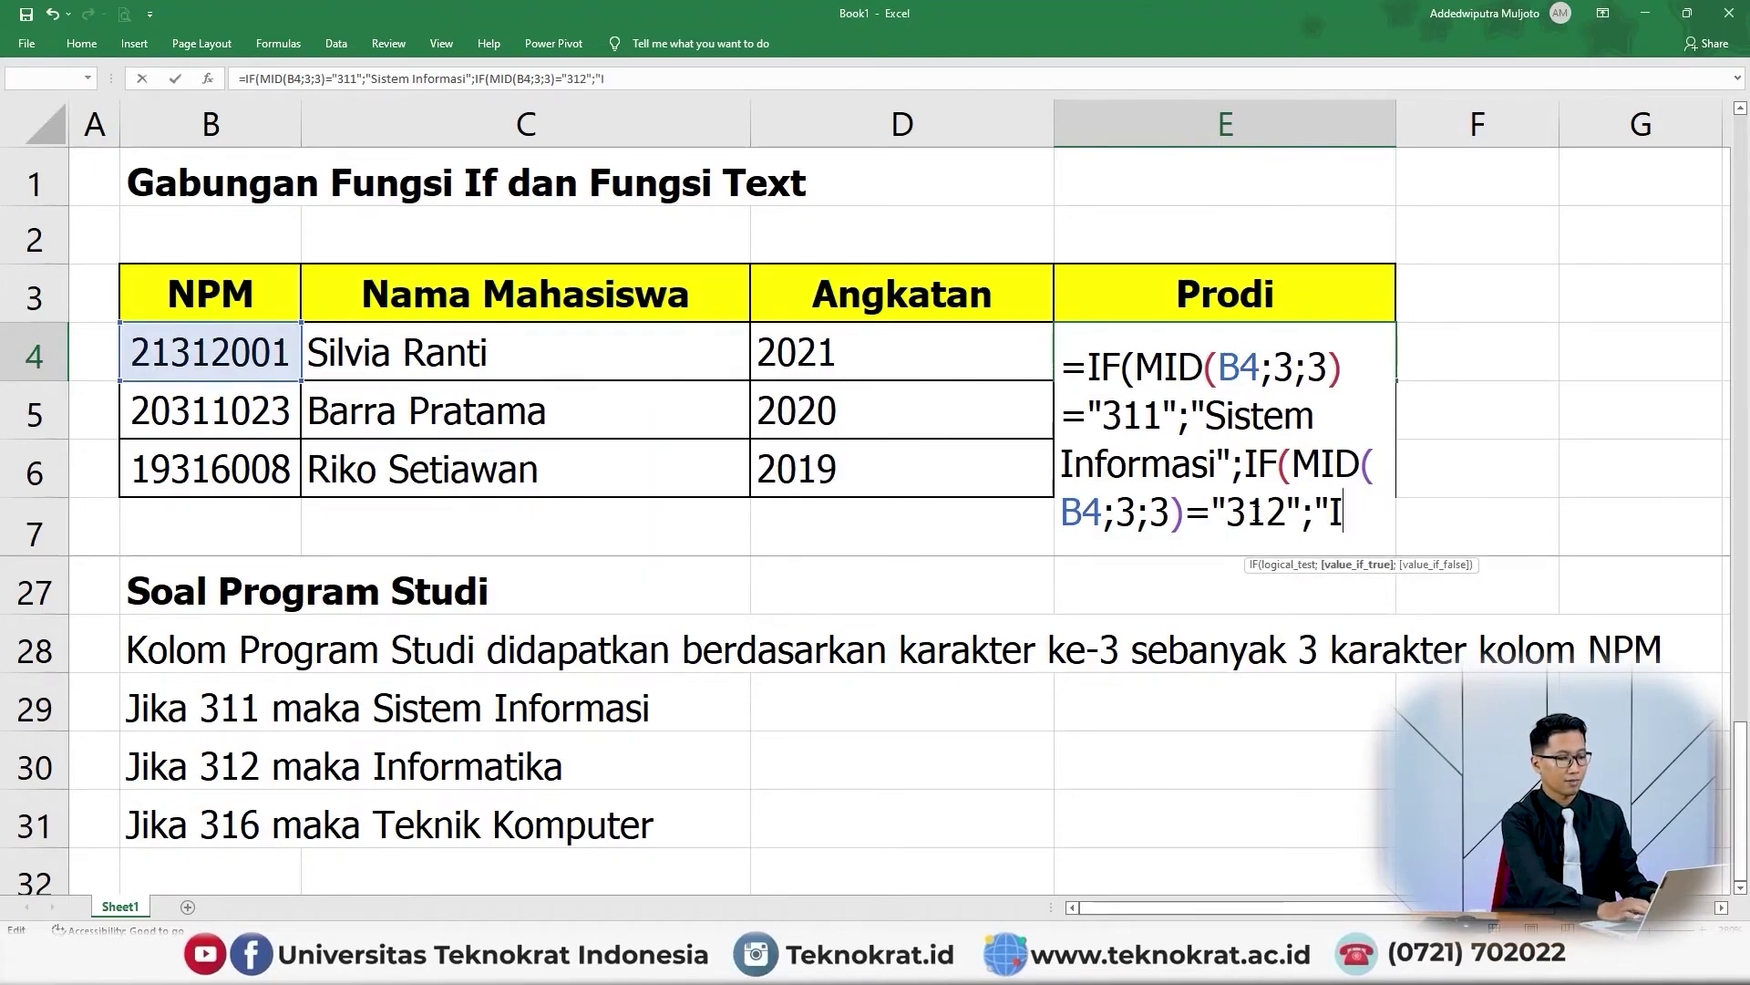
type("nformatika")
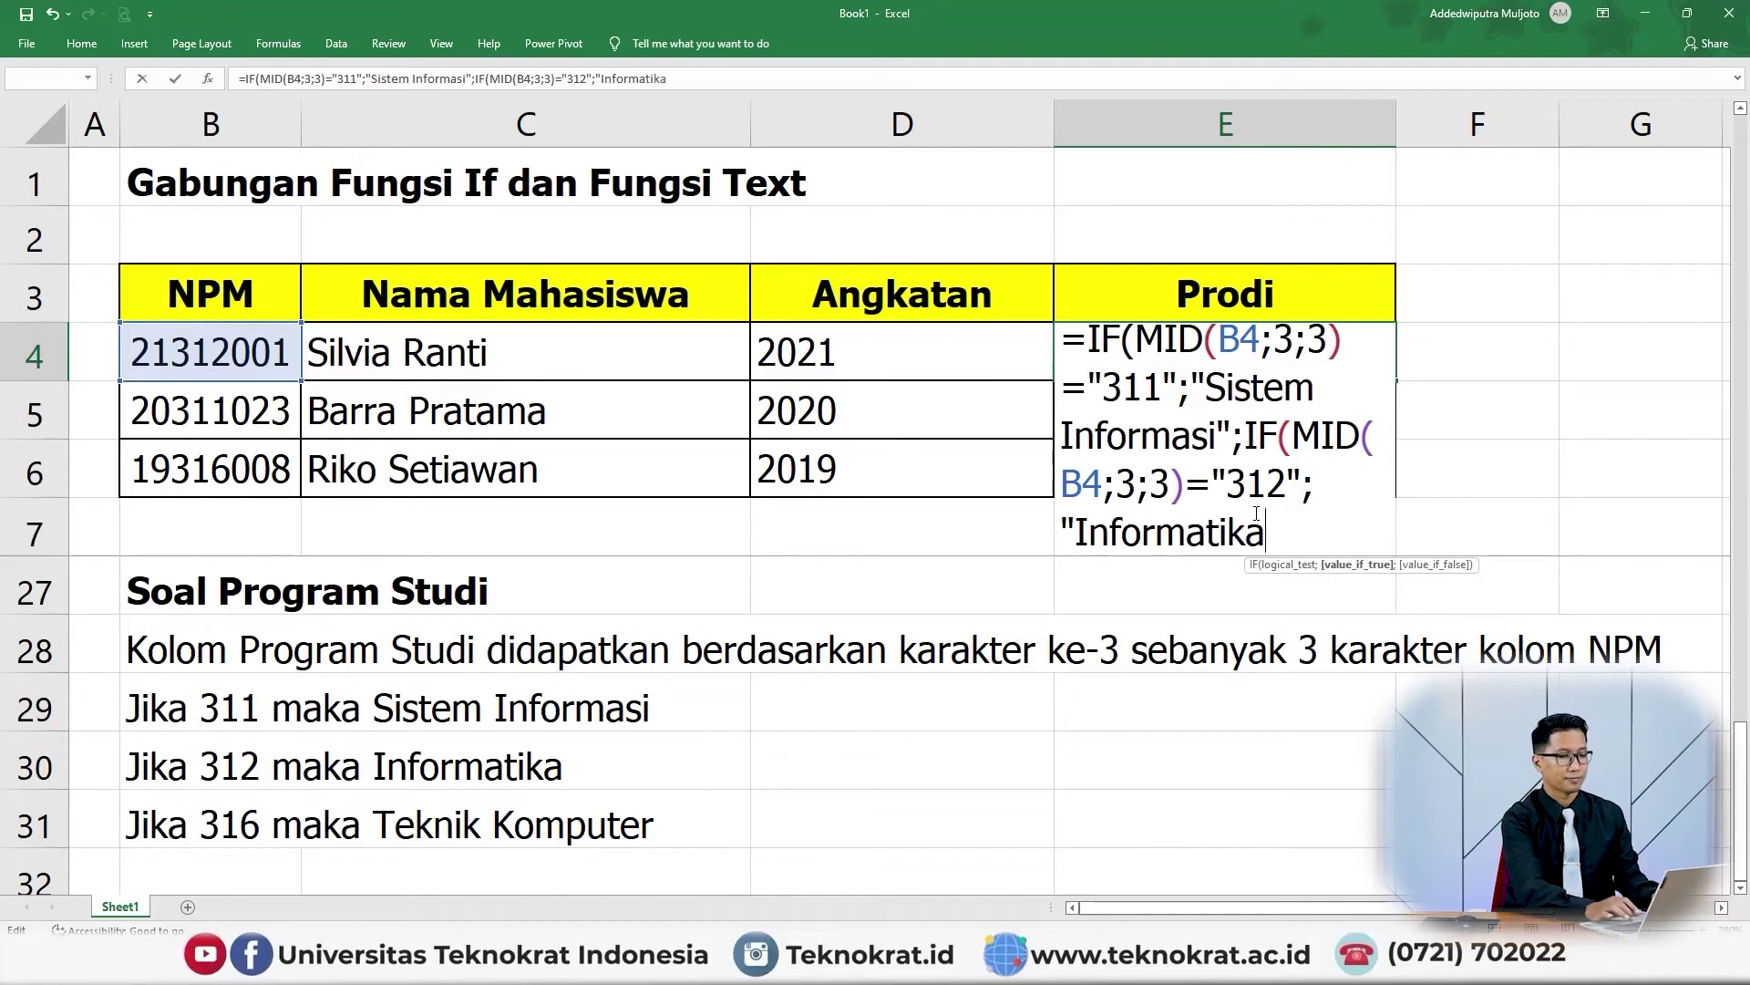
type("\";\"")
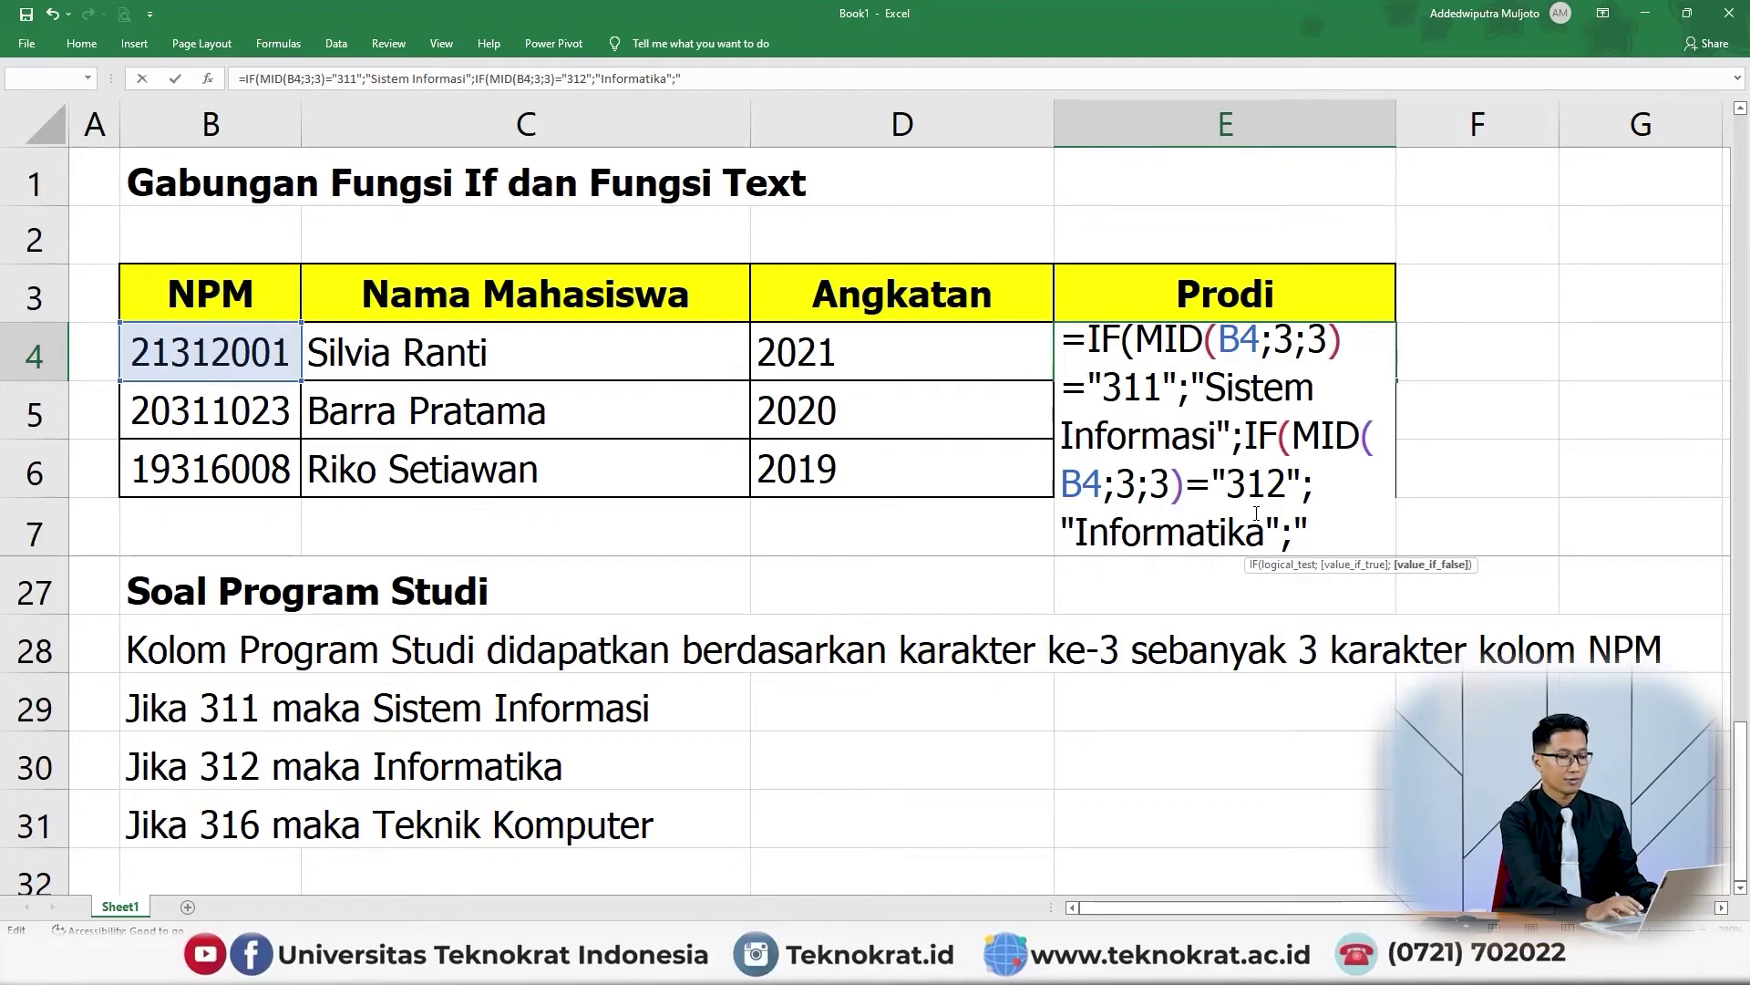
type("Teknik ")
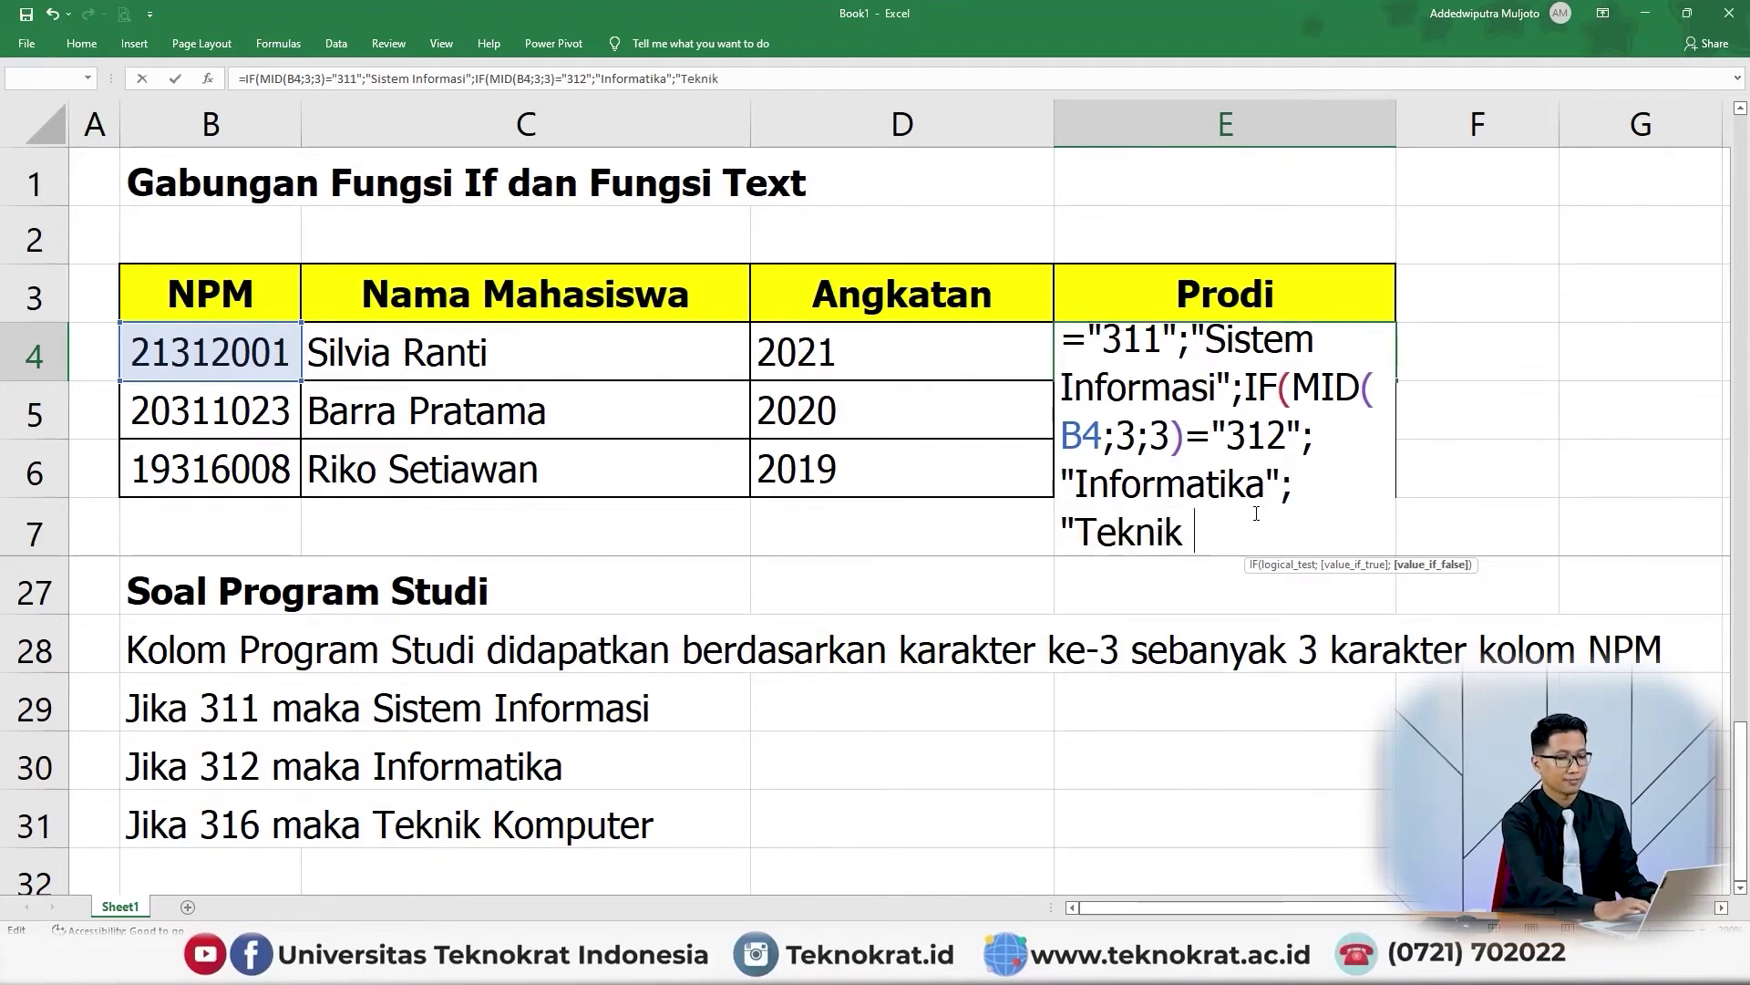
type("Komputer")
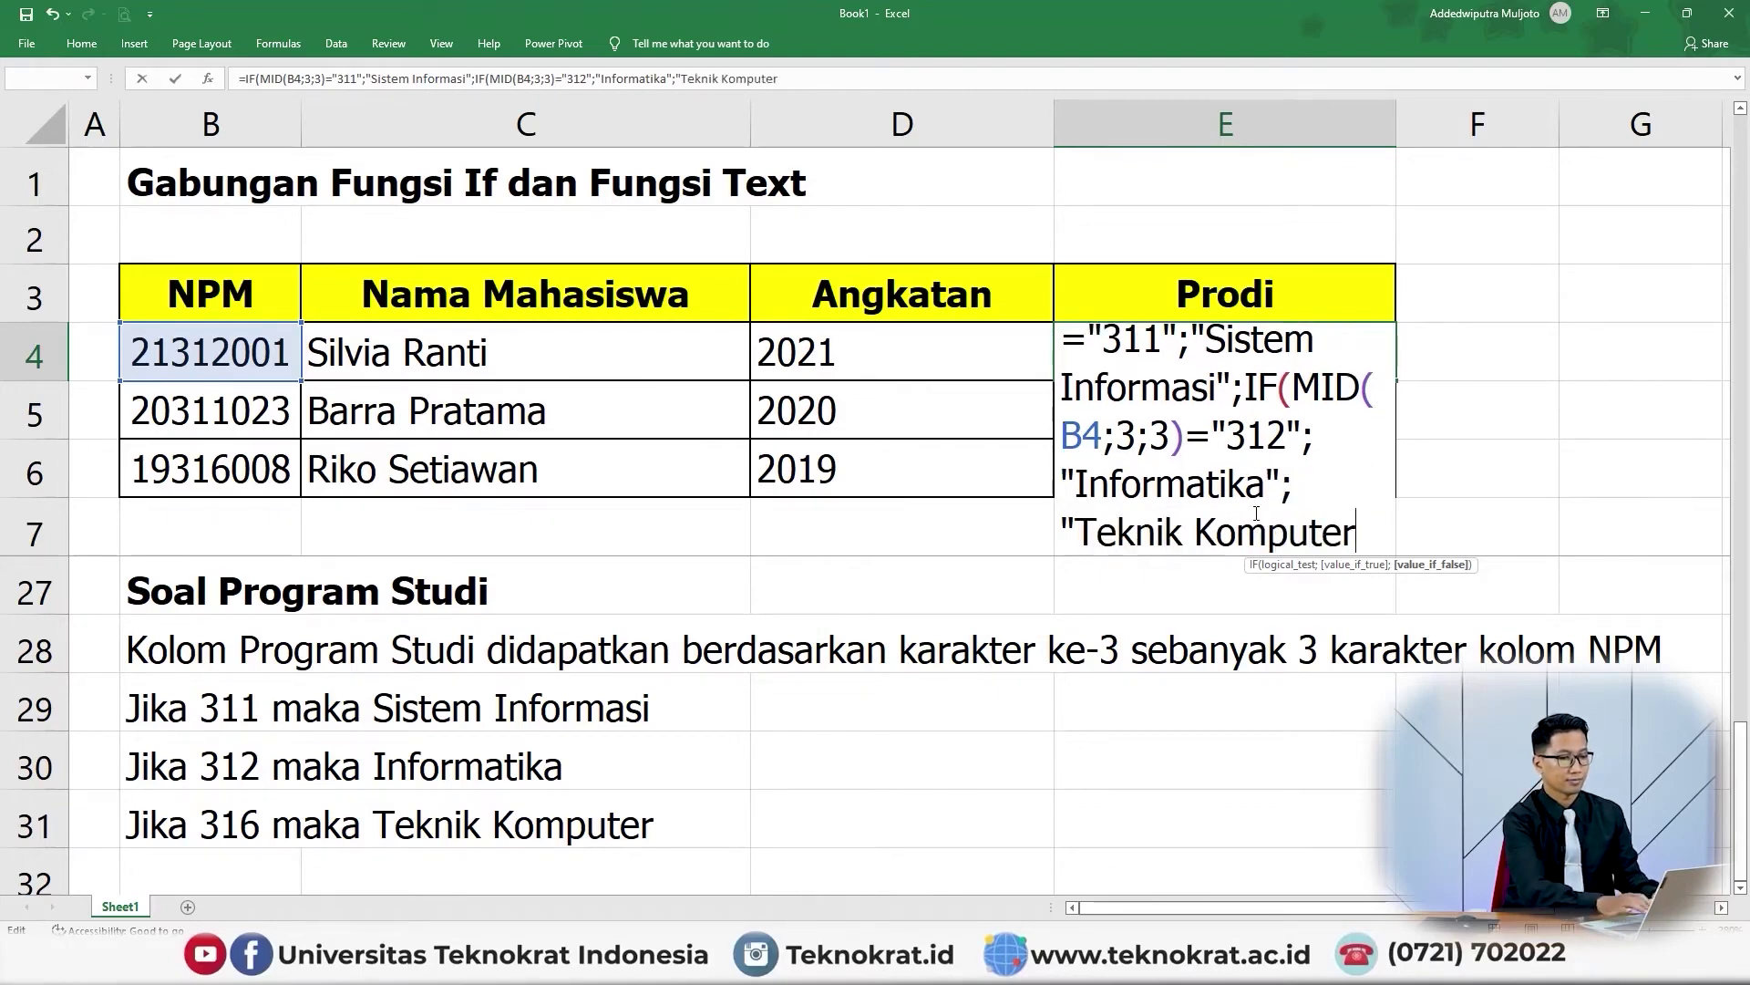
type("\")")
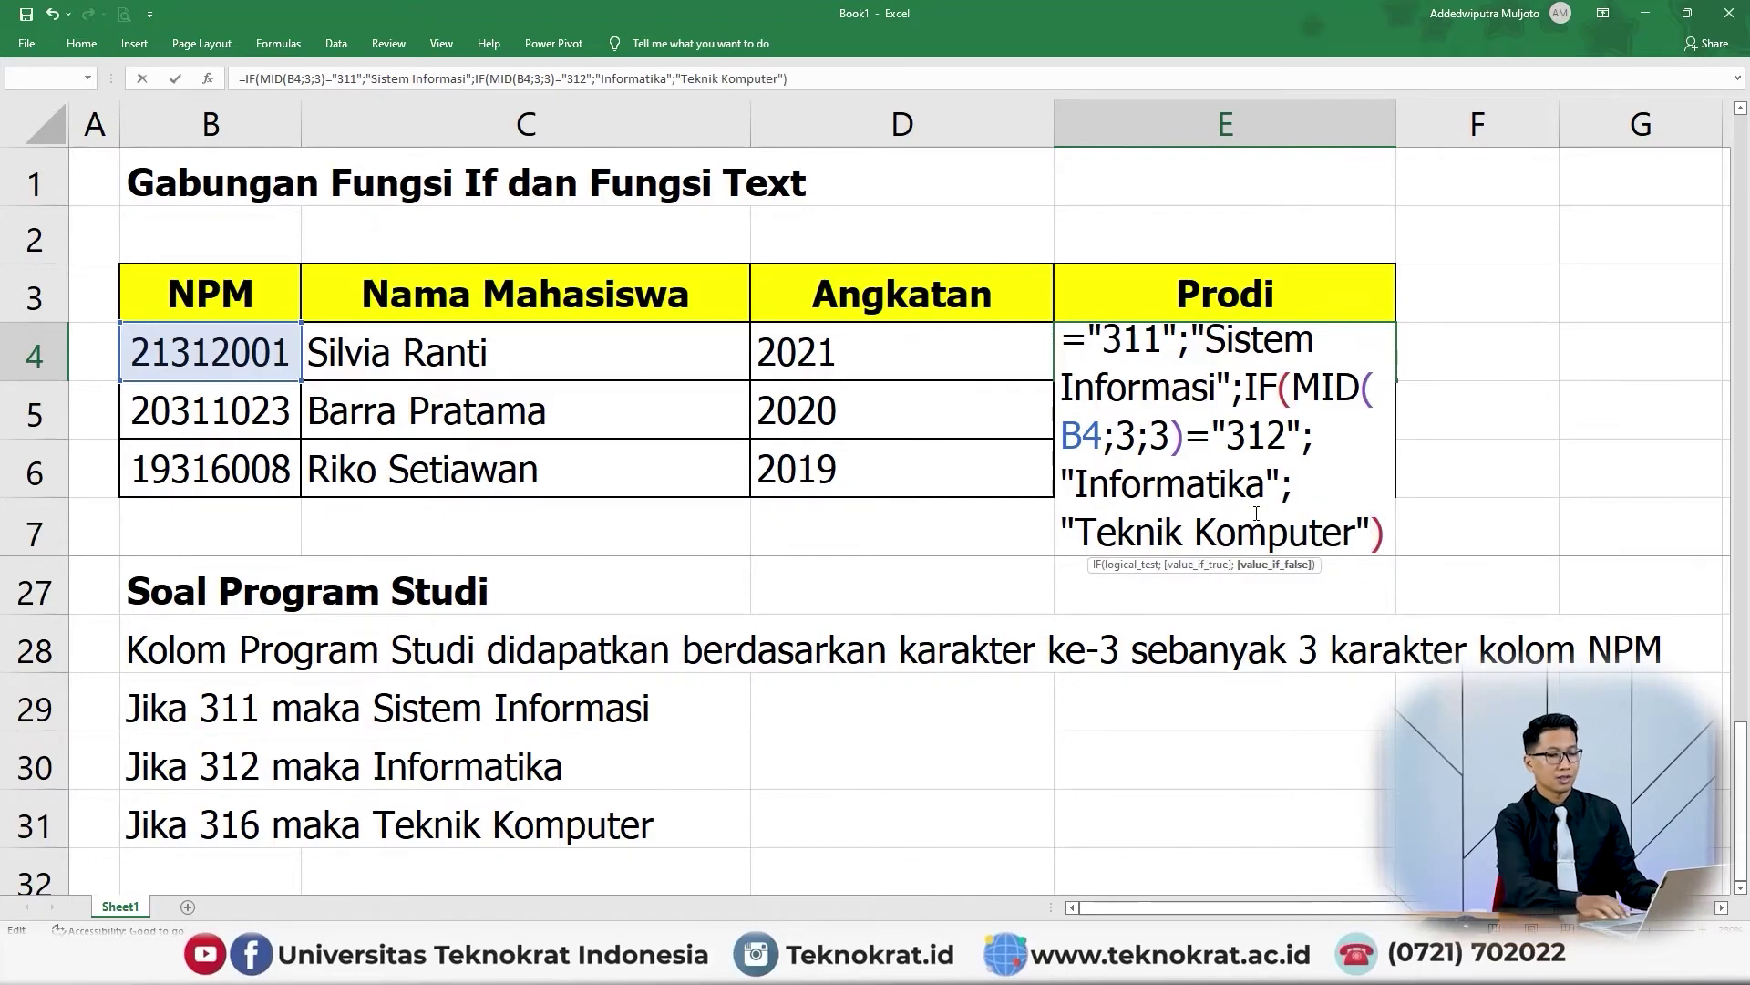
type(")")
key("Return")
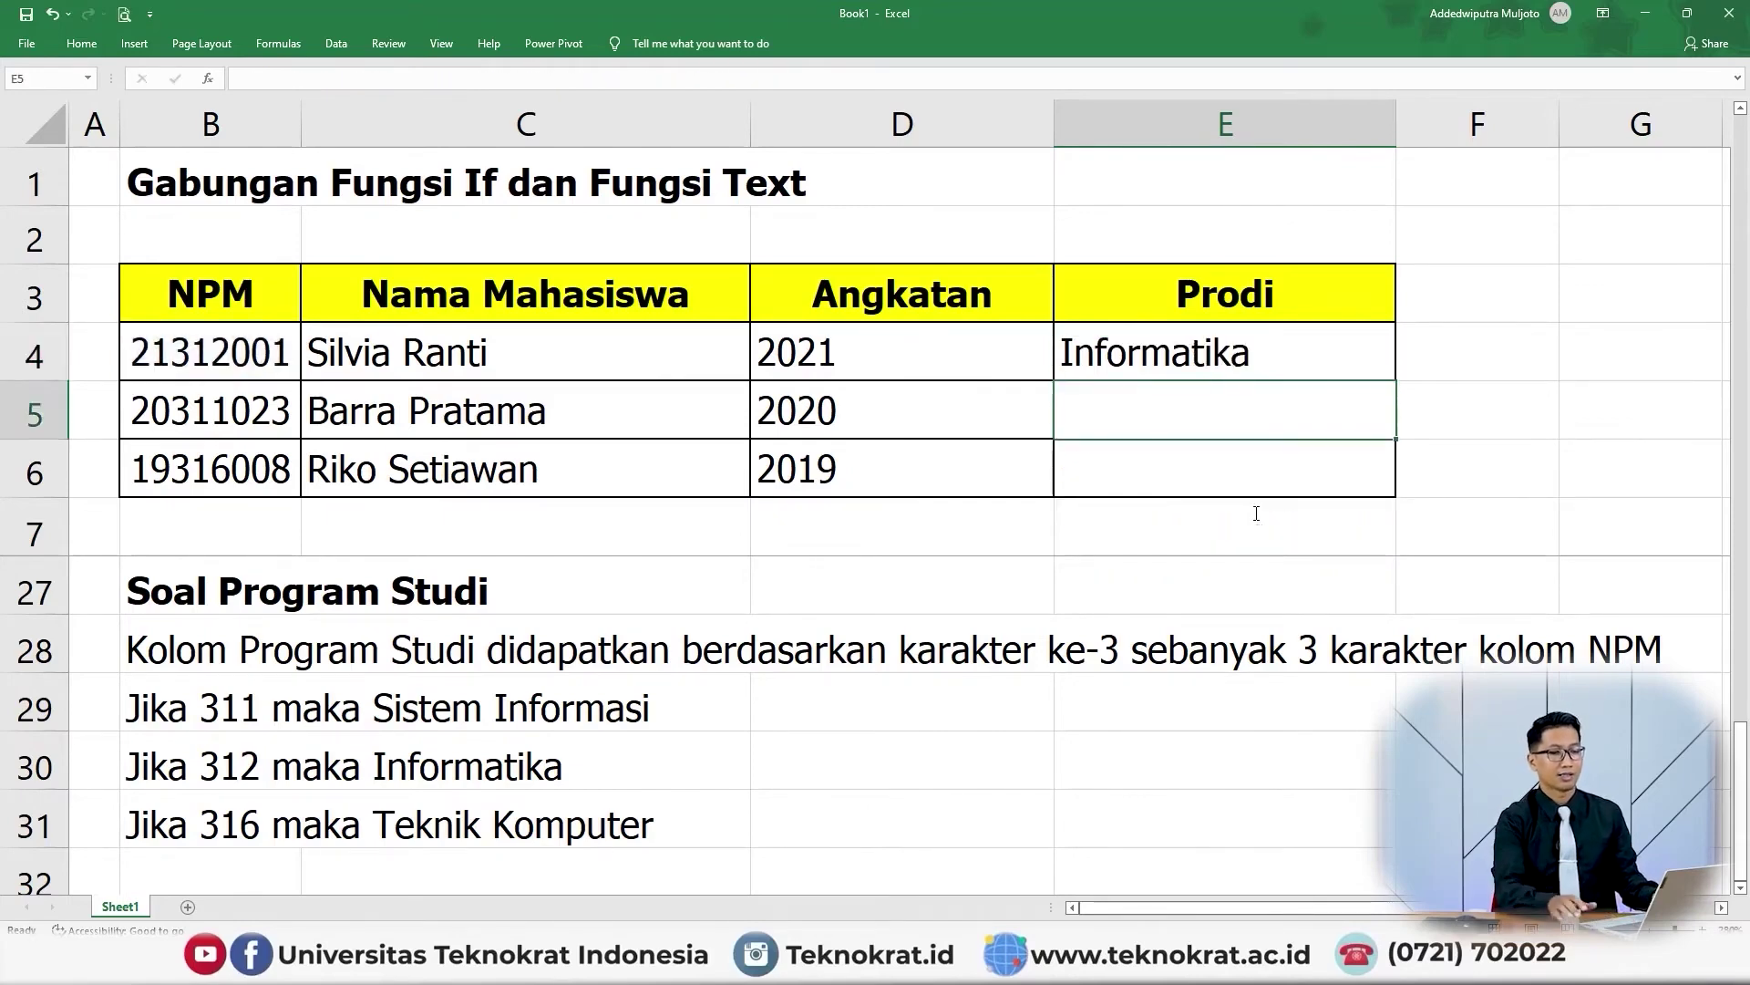
Step: Copy the Prodi formula from E4 down through E6 and check the formula in each filled cell
left_click(1374, 365)
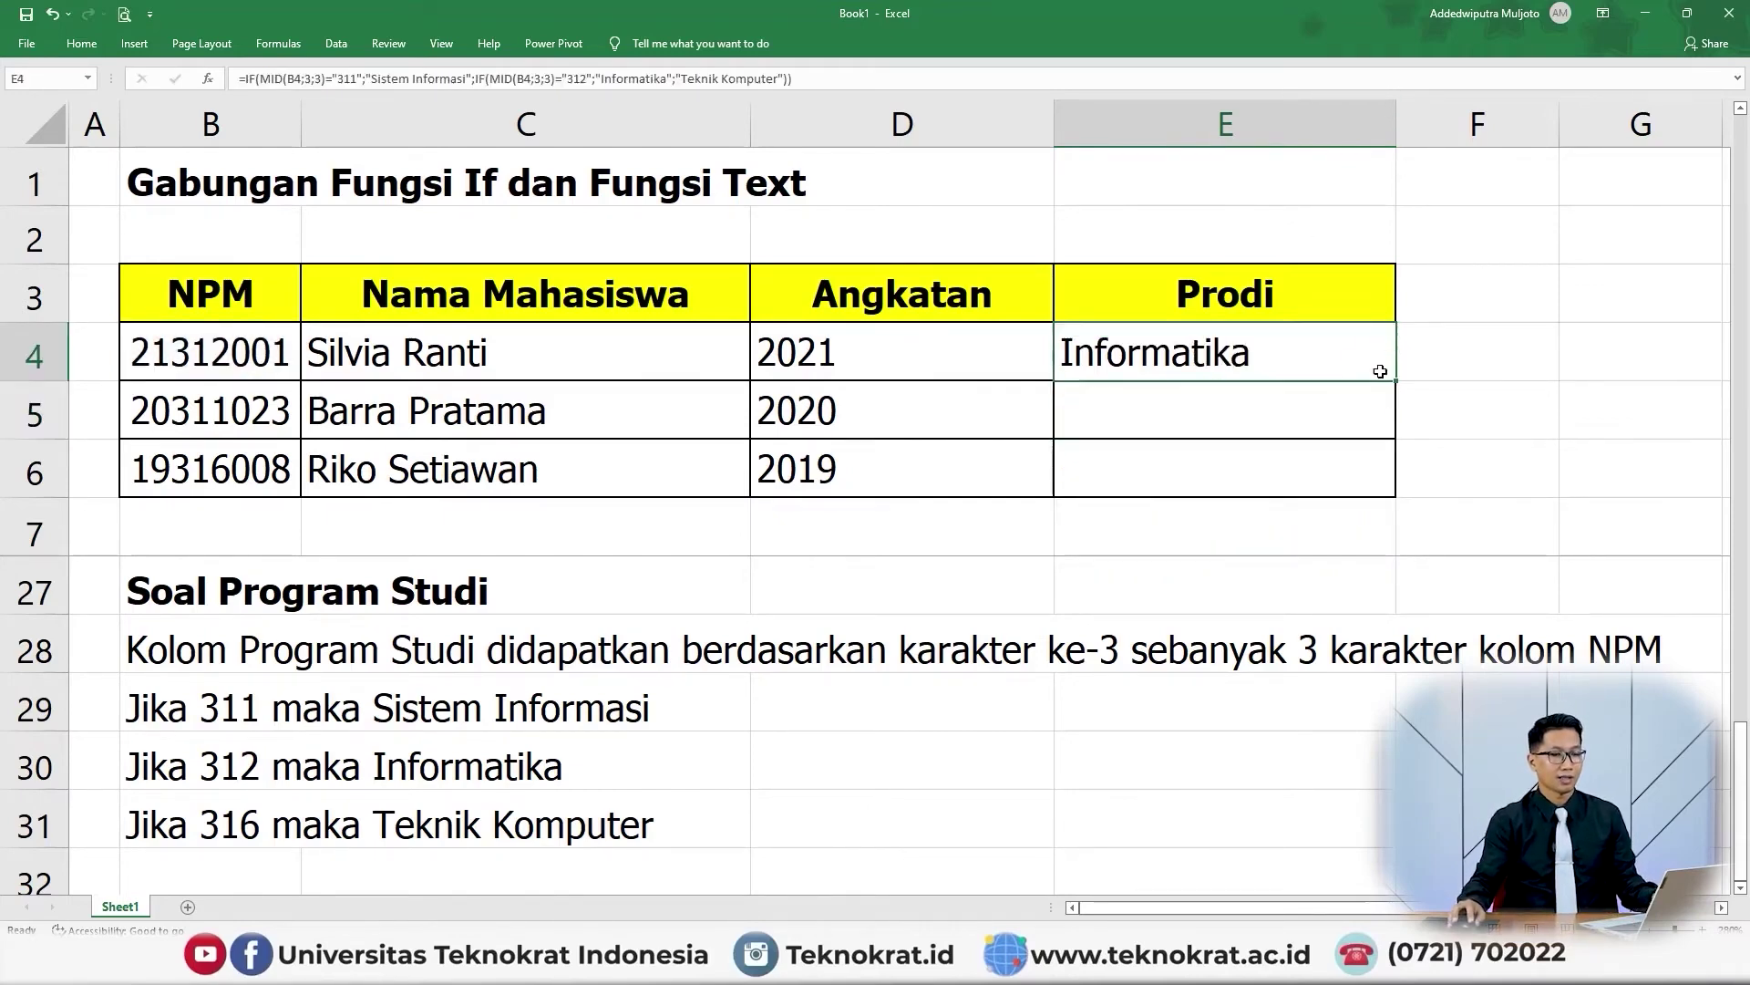
left_click_drag(1396, 381, 1394, 490)
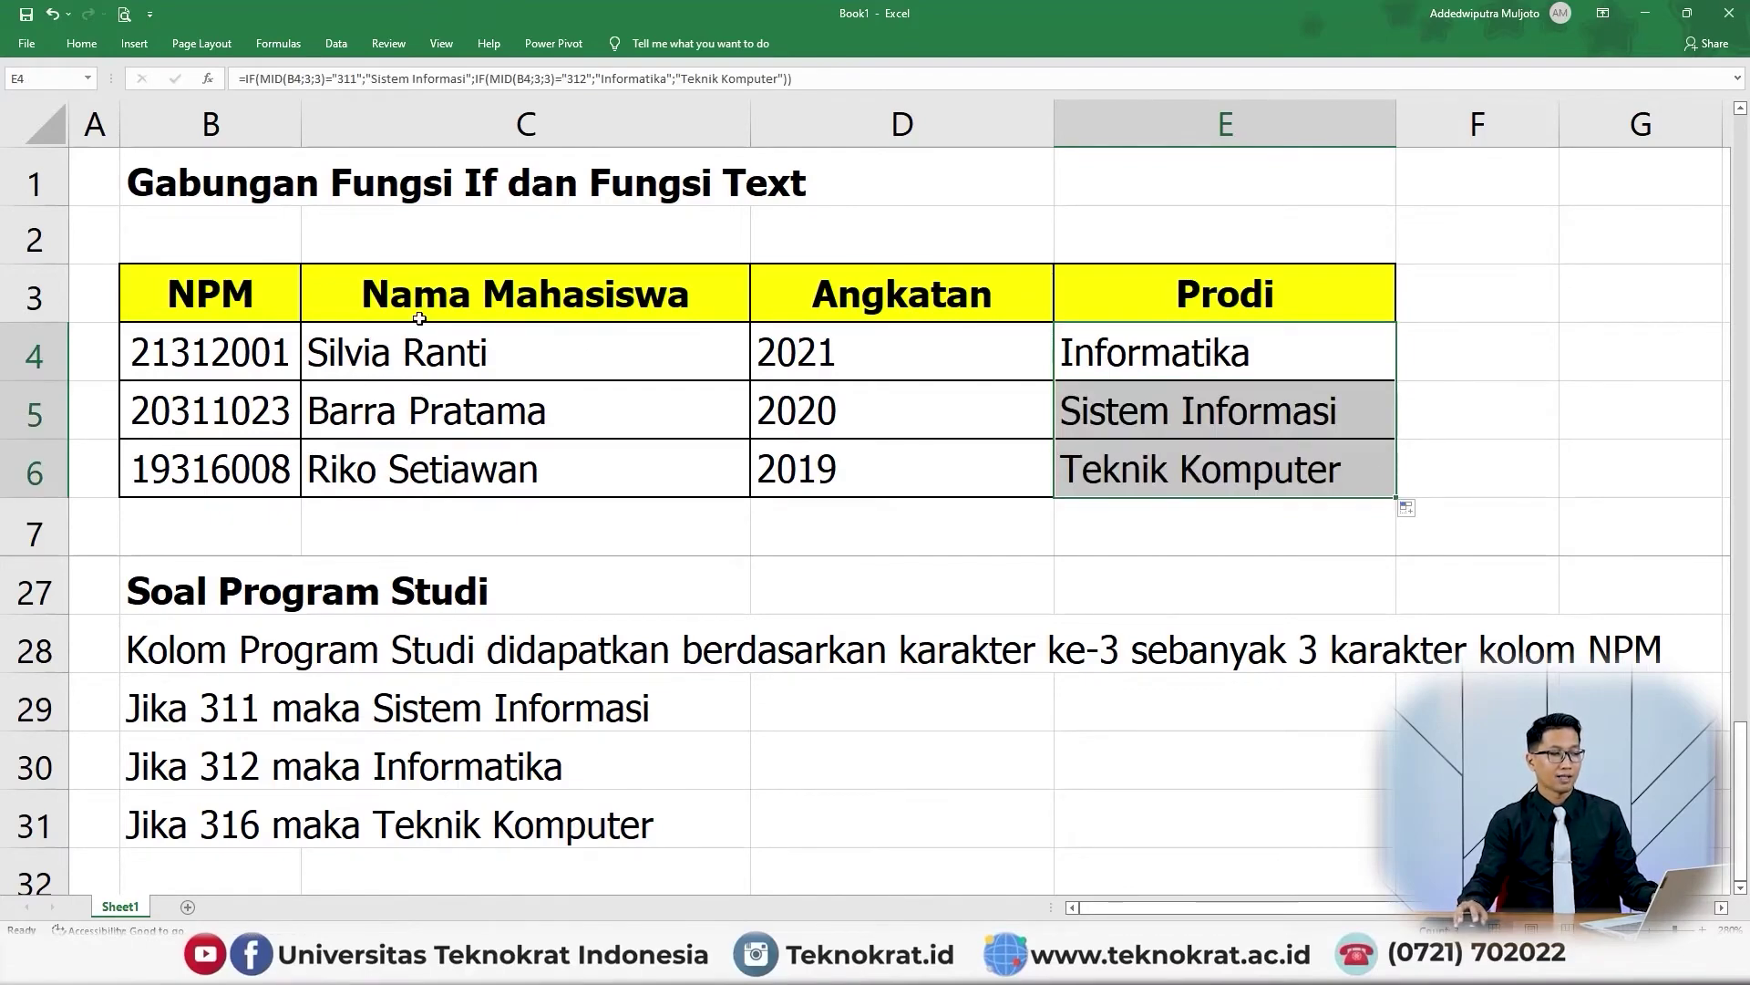
left_click(1198, 355)
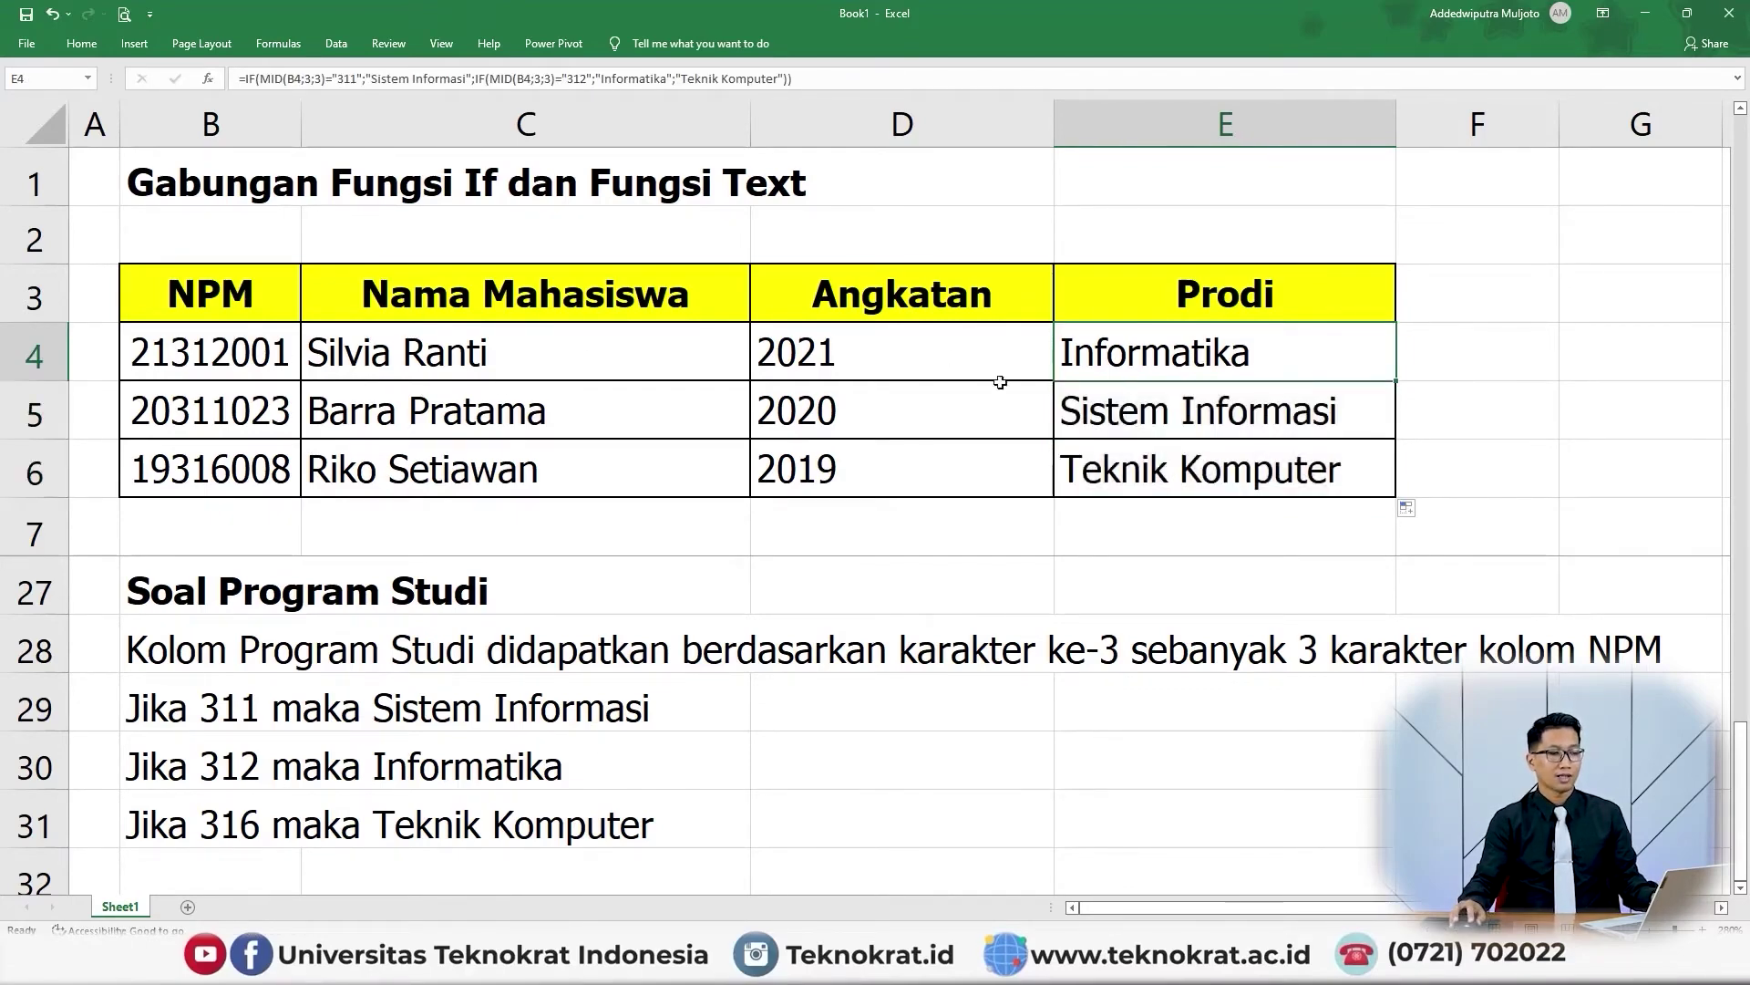
left_click(1213, 422)
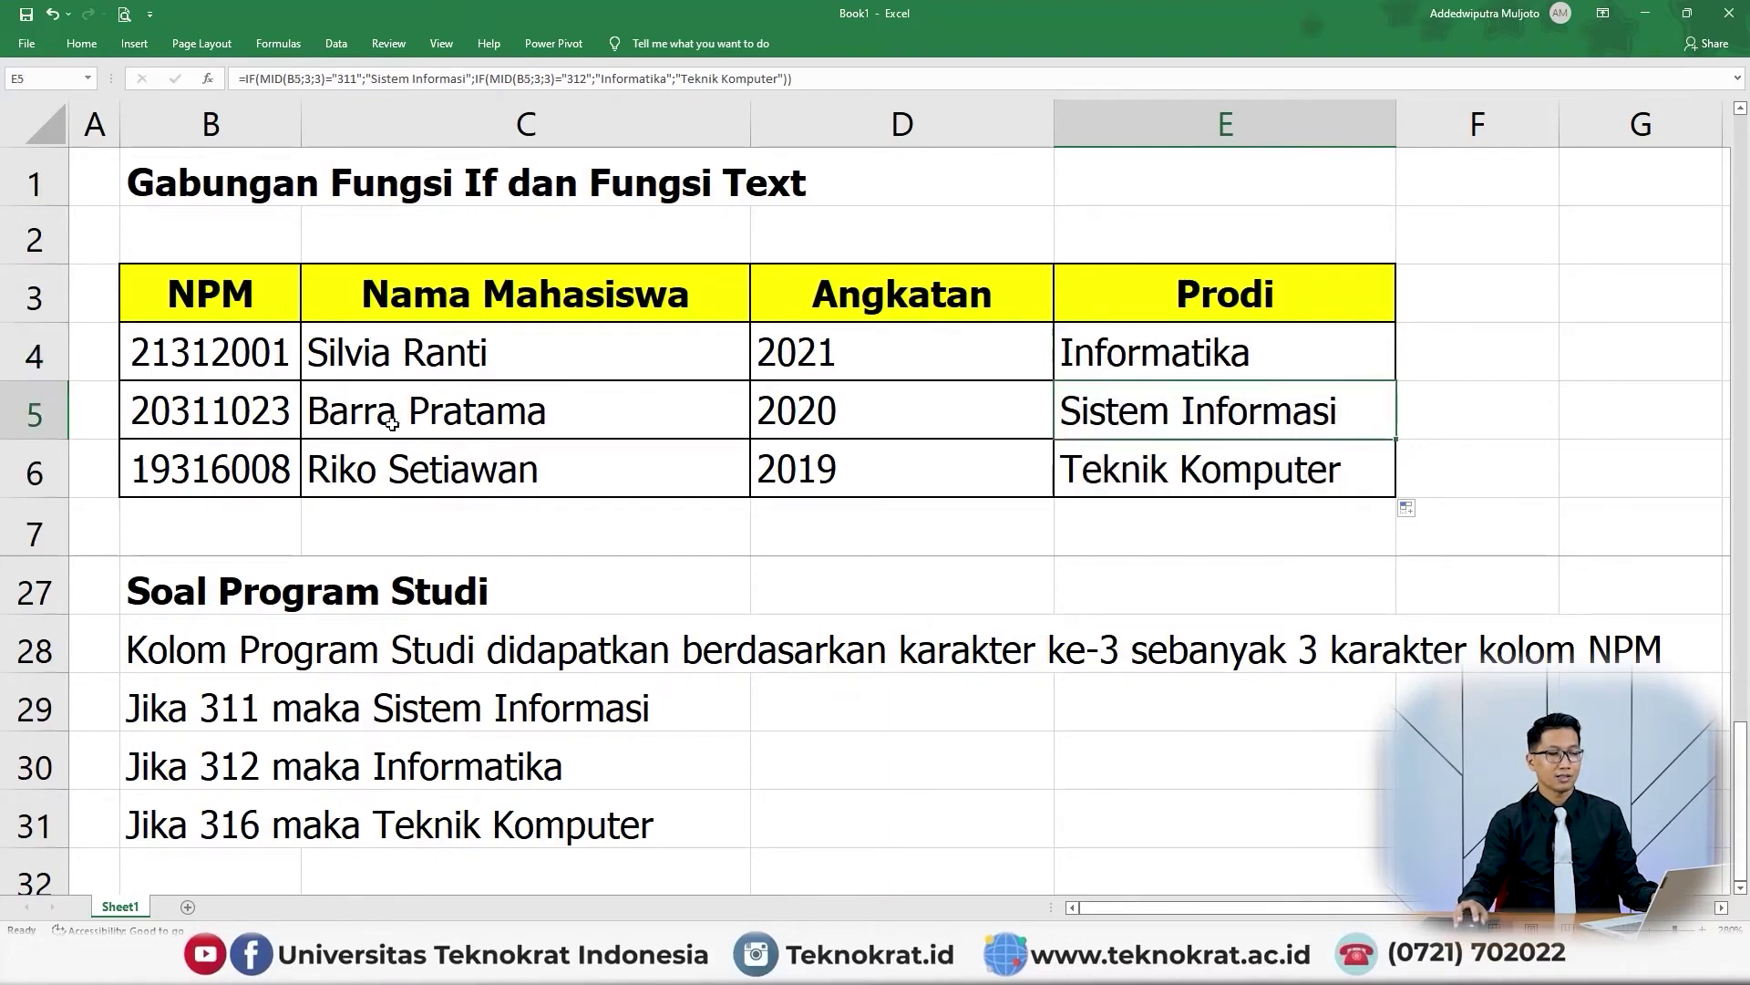
left_click(1227, 481)
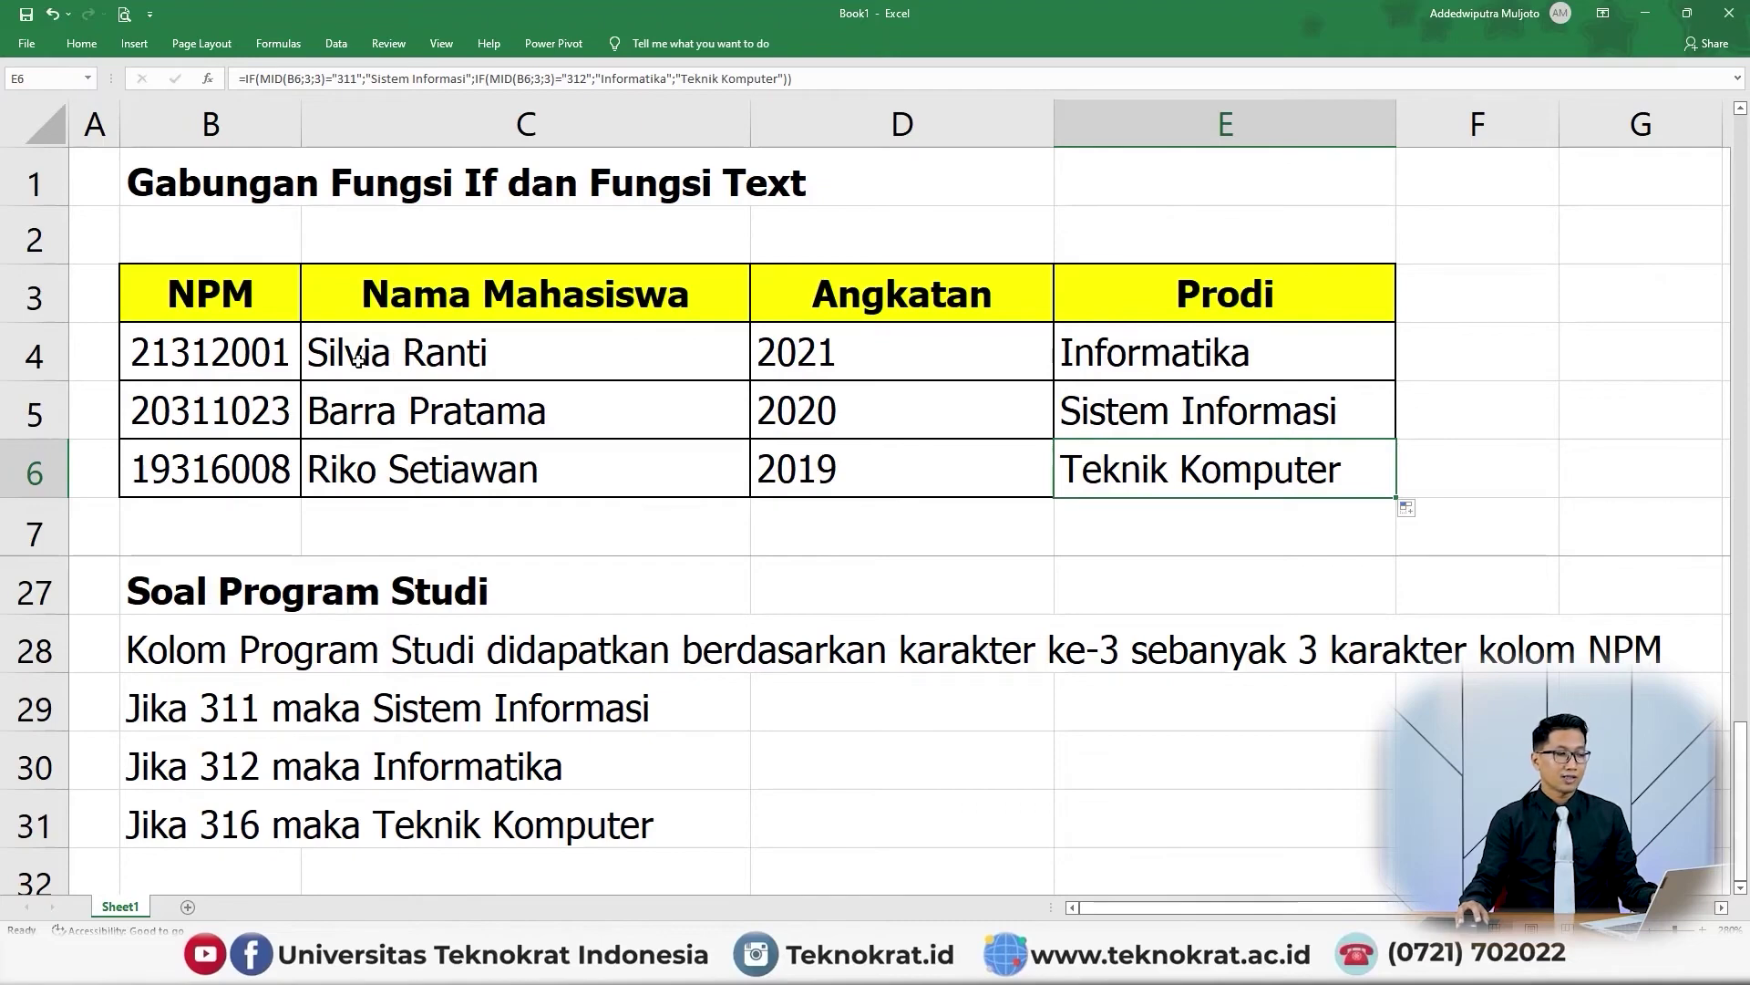
Step: In the formula of cell C4, misspell the first RIGHT function as RIGTH and enter the formula
double_click(415, 356)
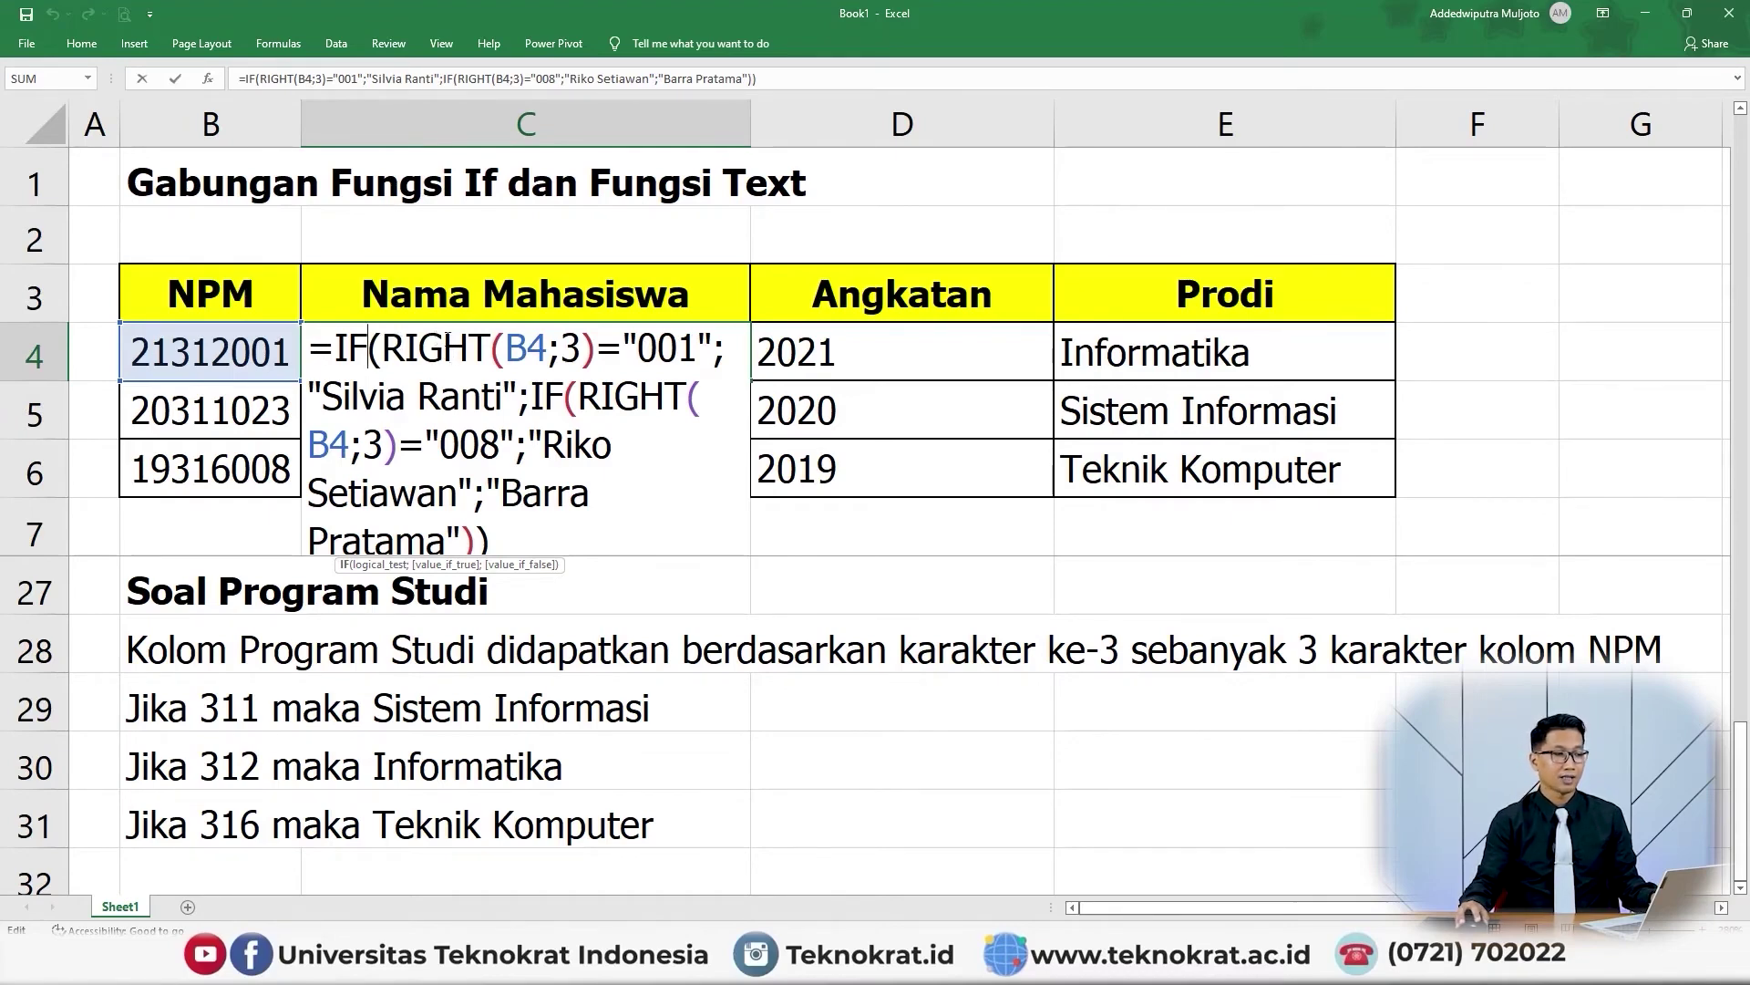
left_click(489, 342)
key("BackSpace")
key("BackSpace")
key("BackSpace")
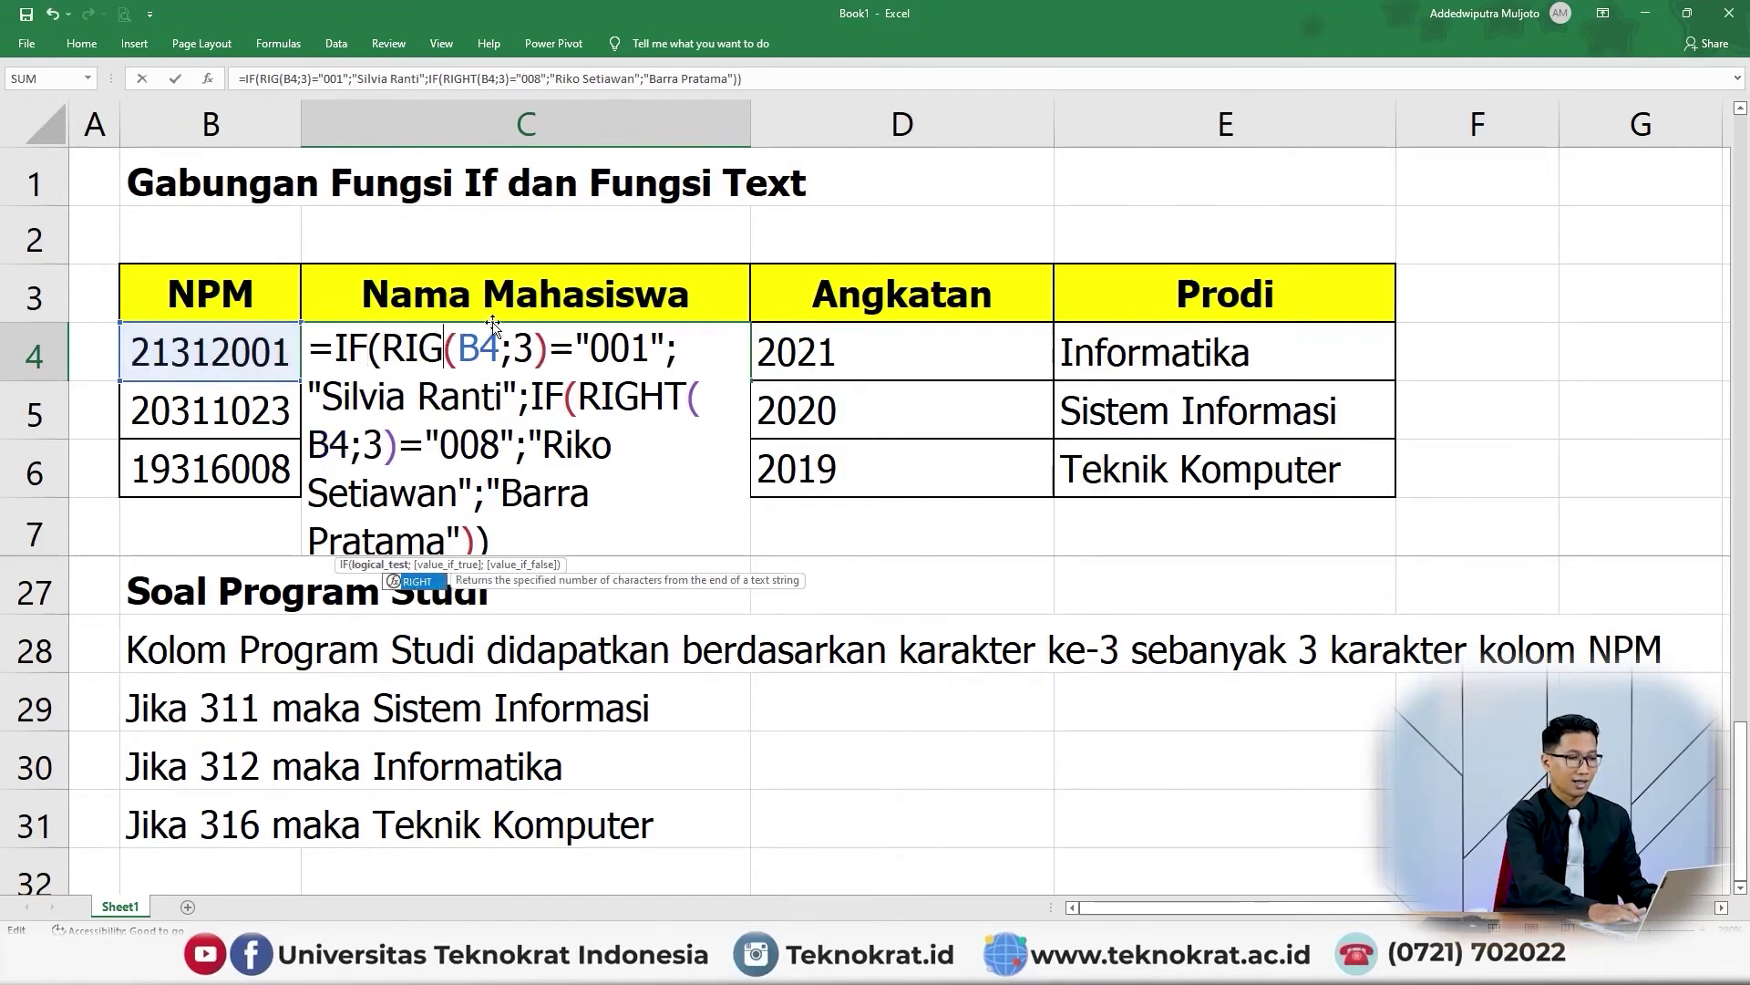
type("gth")
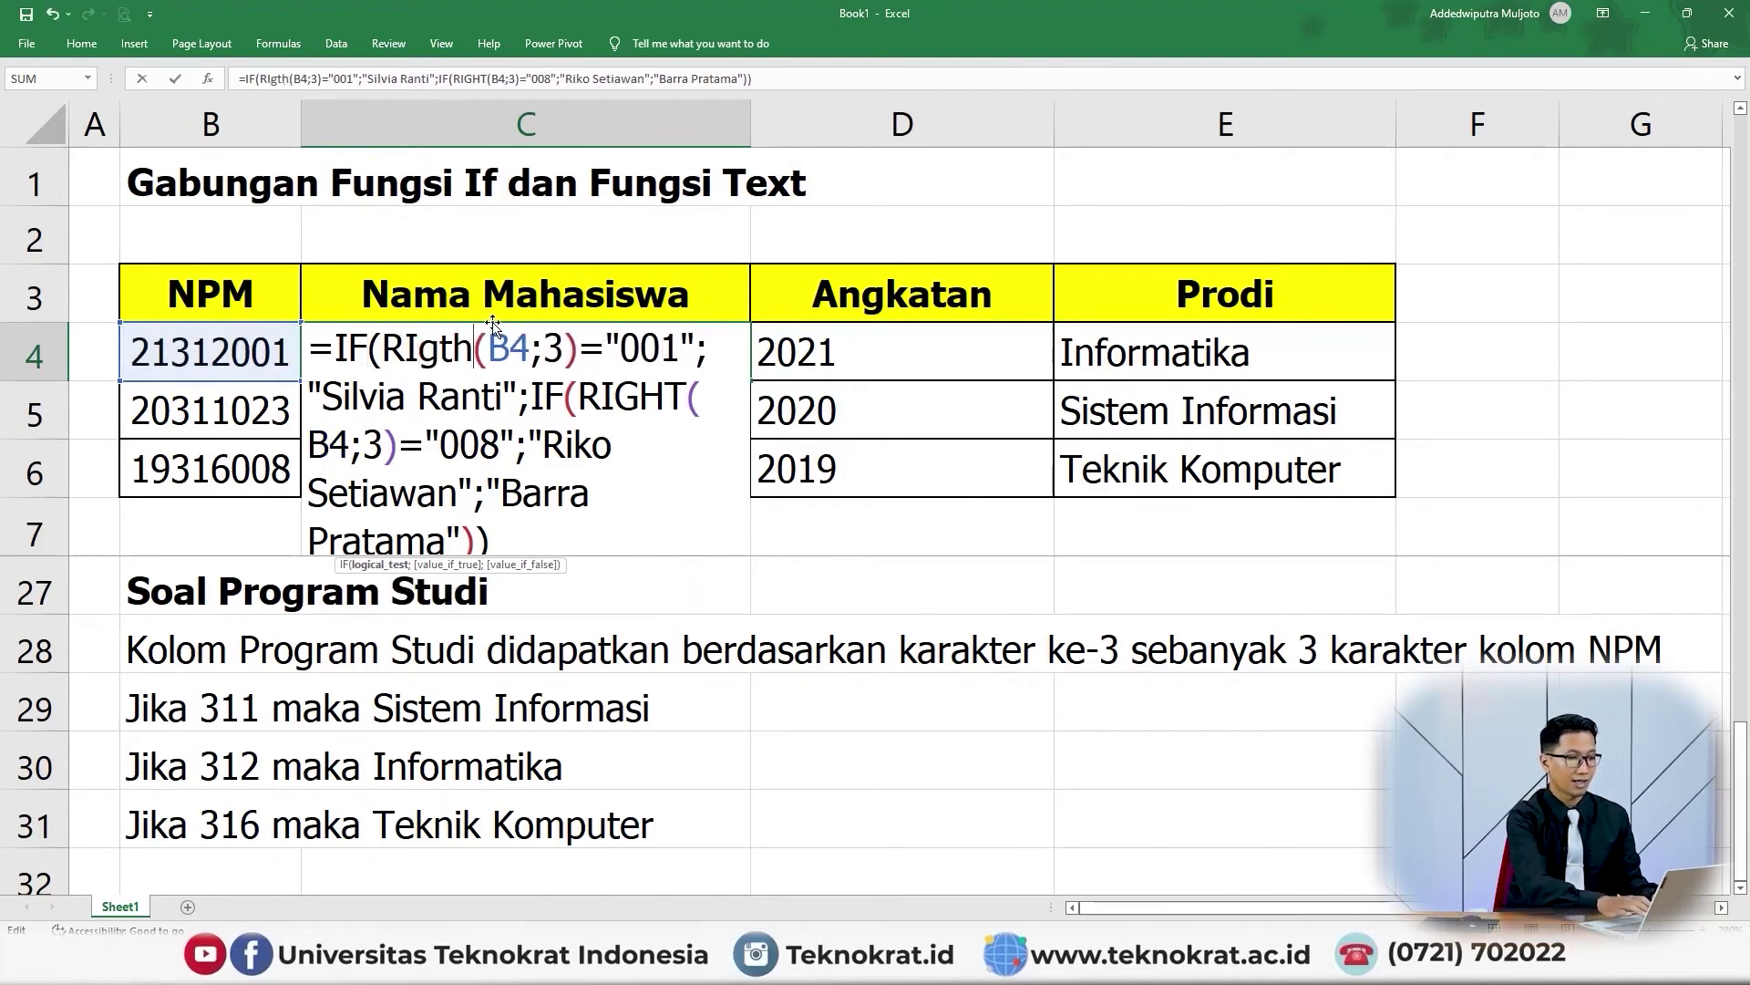
key("BackSpace")
key("BackSpace")
key("BackSpace")
type("TH")
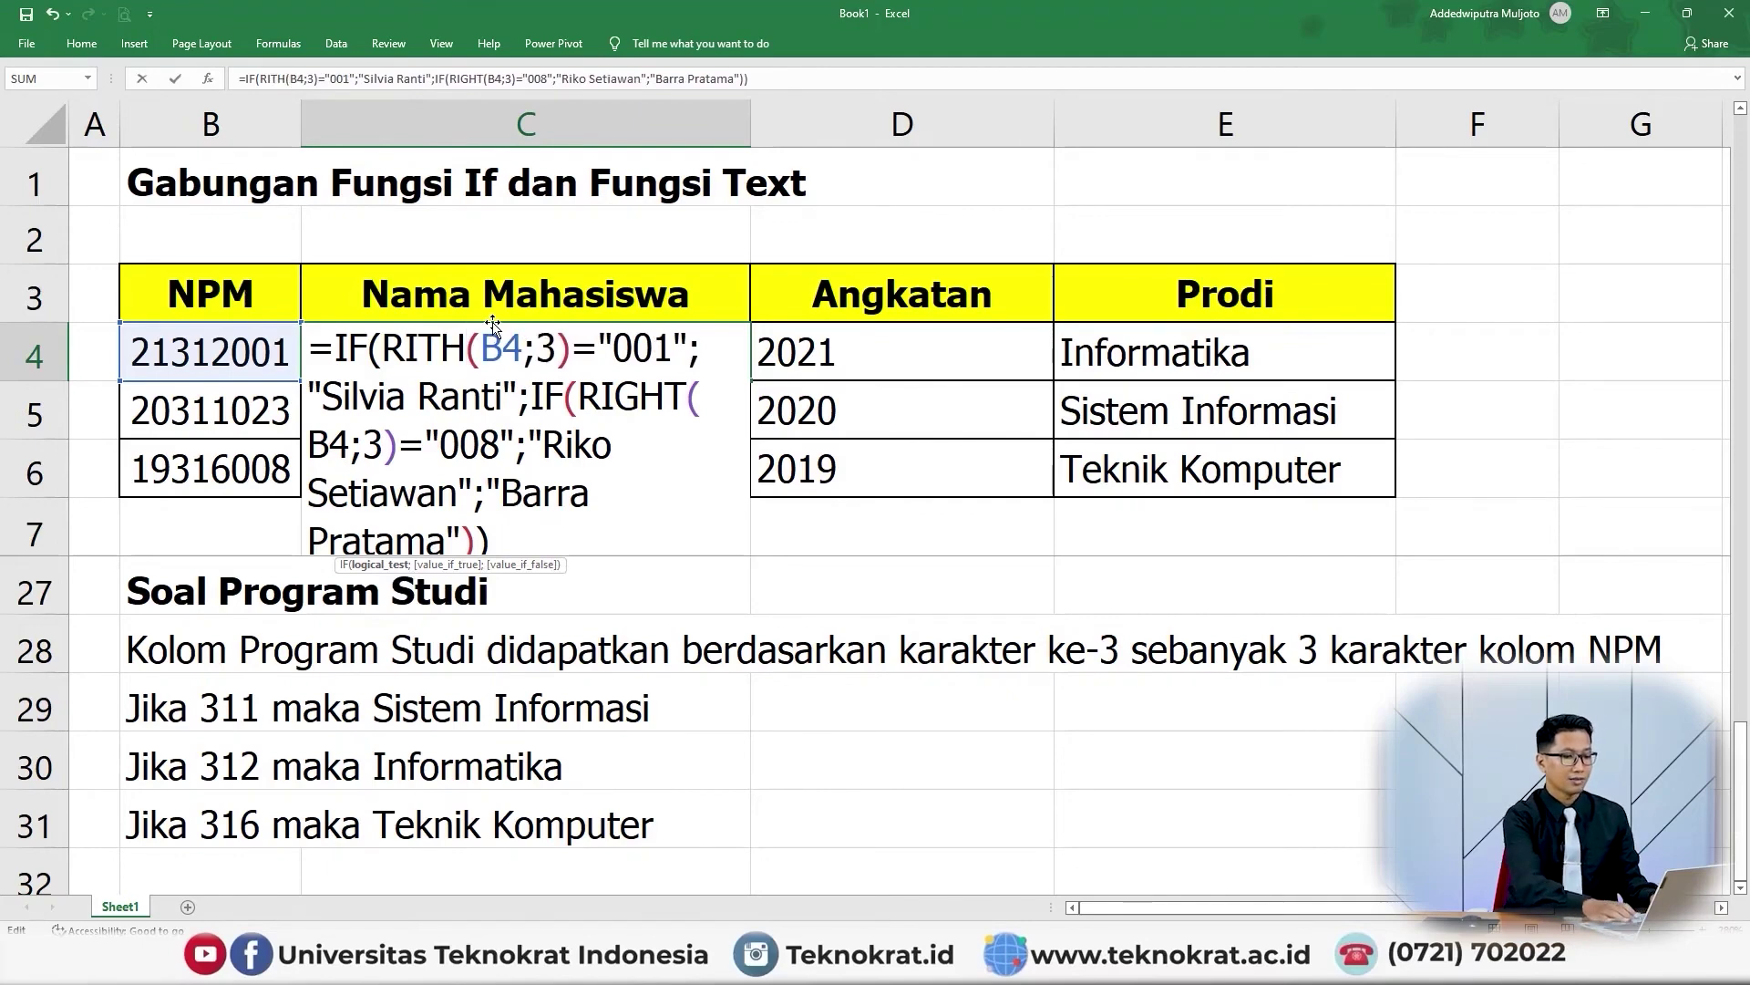
key("BackSpace")
key("BackSpace")
type("GTH")
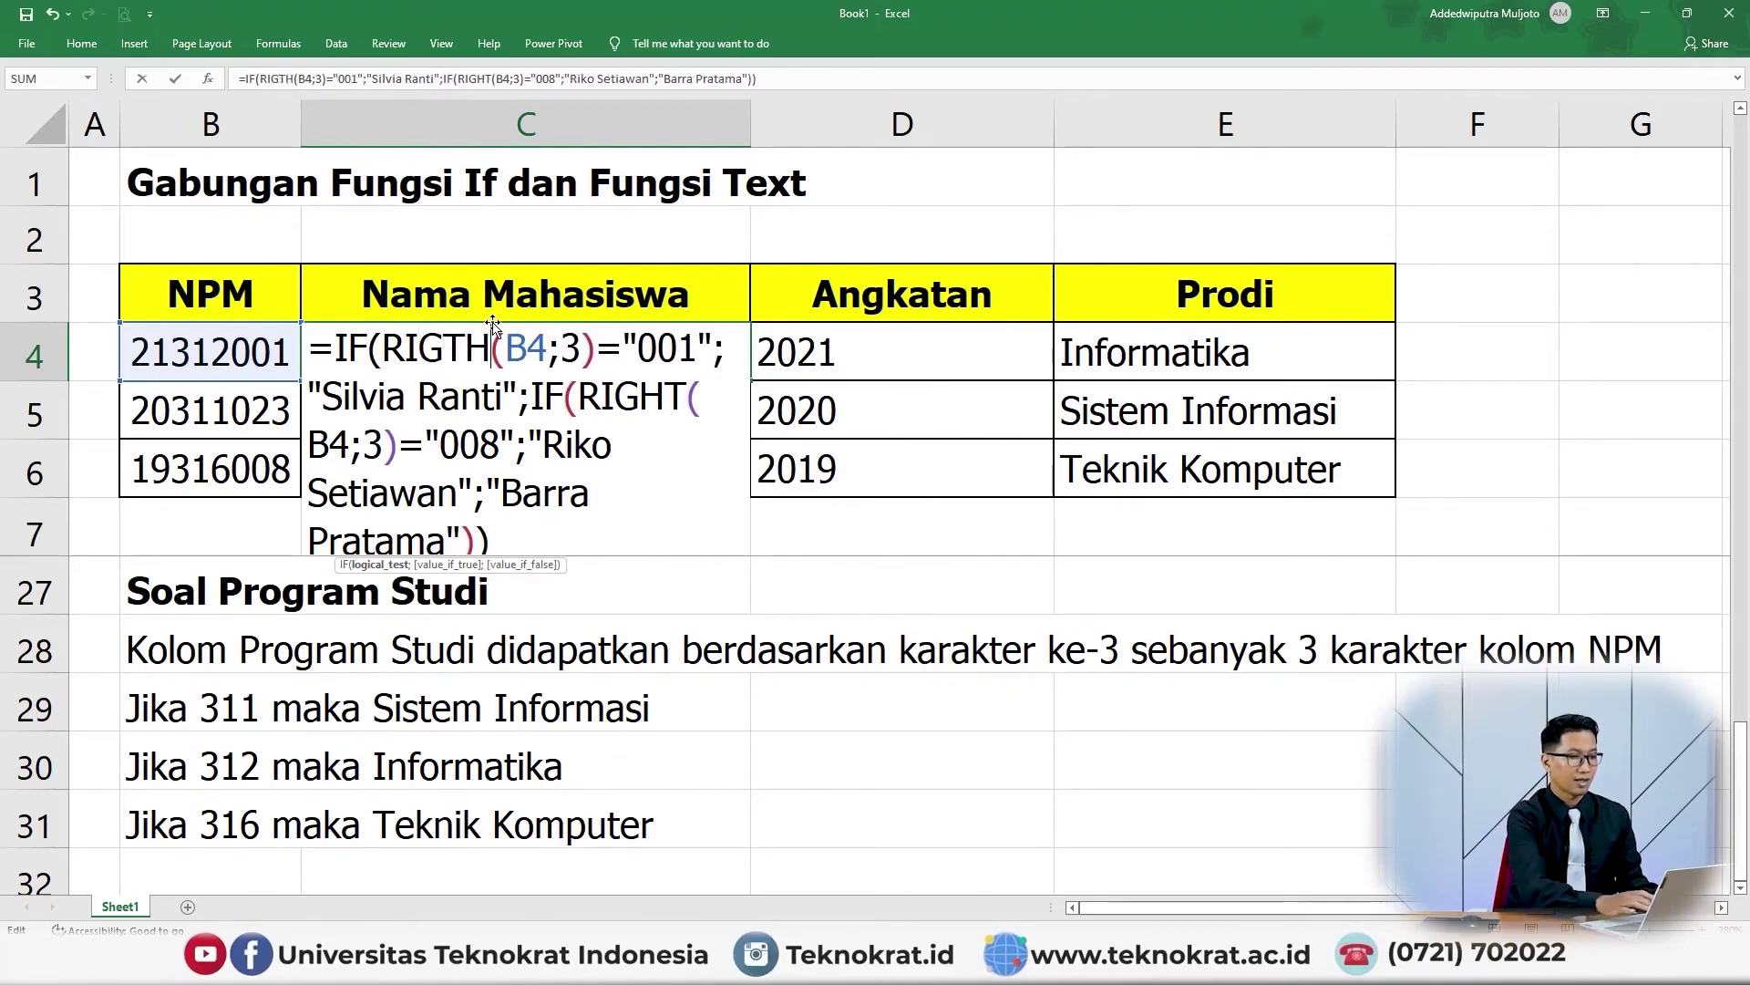
key("Return")
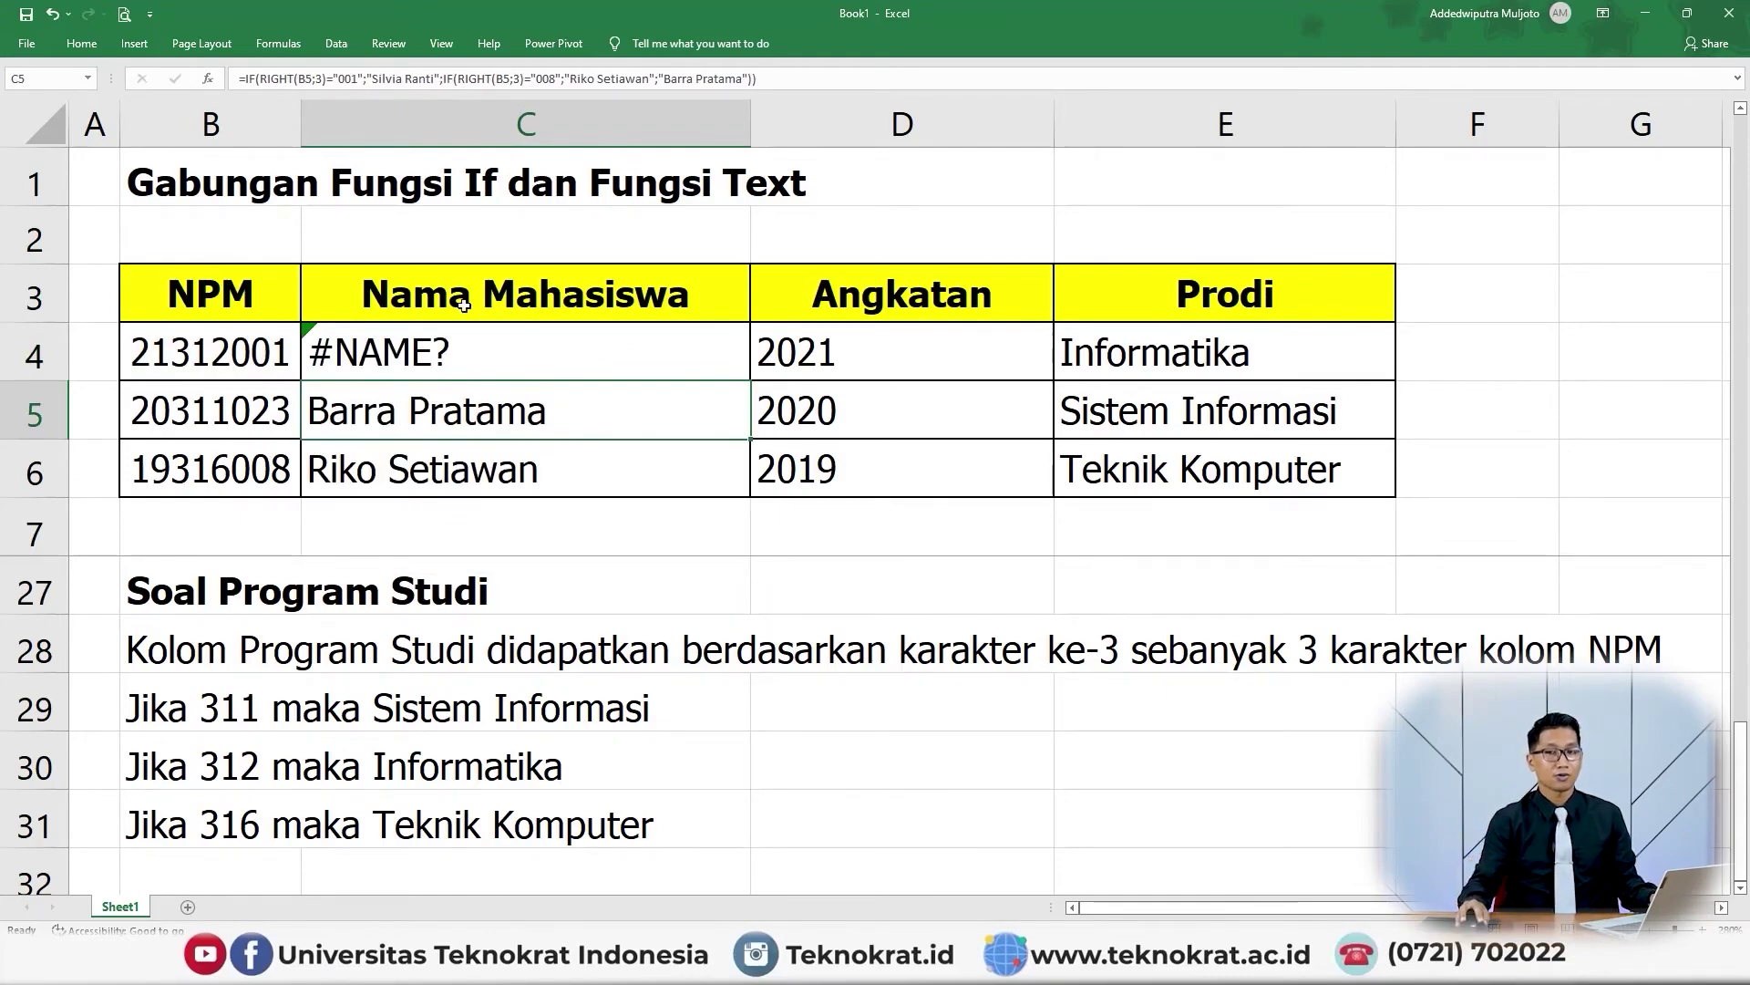
Step: Open the formula in cell C4 for editing
double_click(406, 363)
scroll(407, 346, "up", 2)
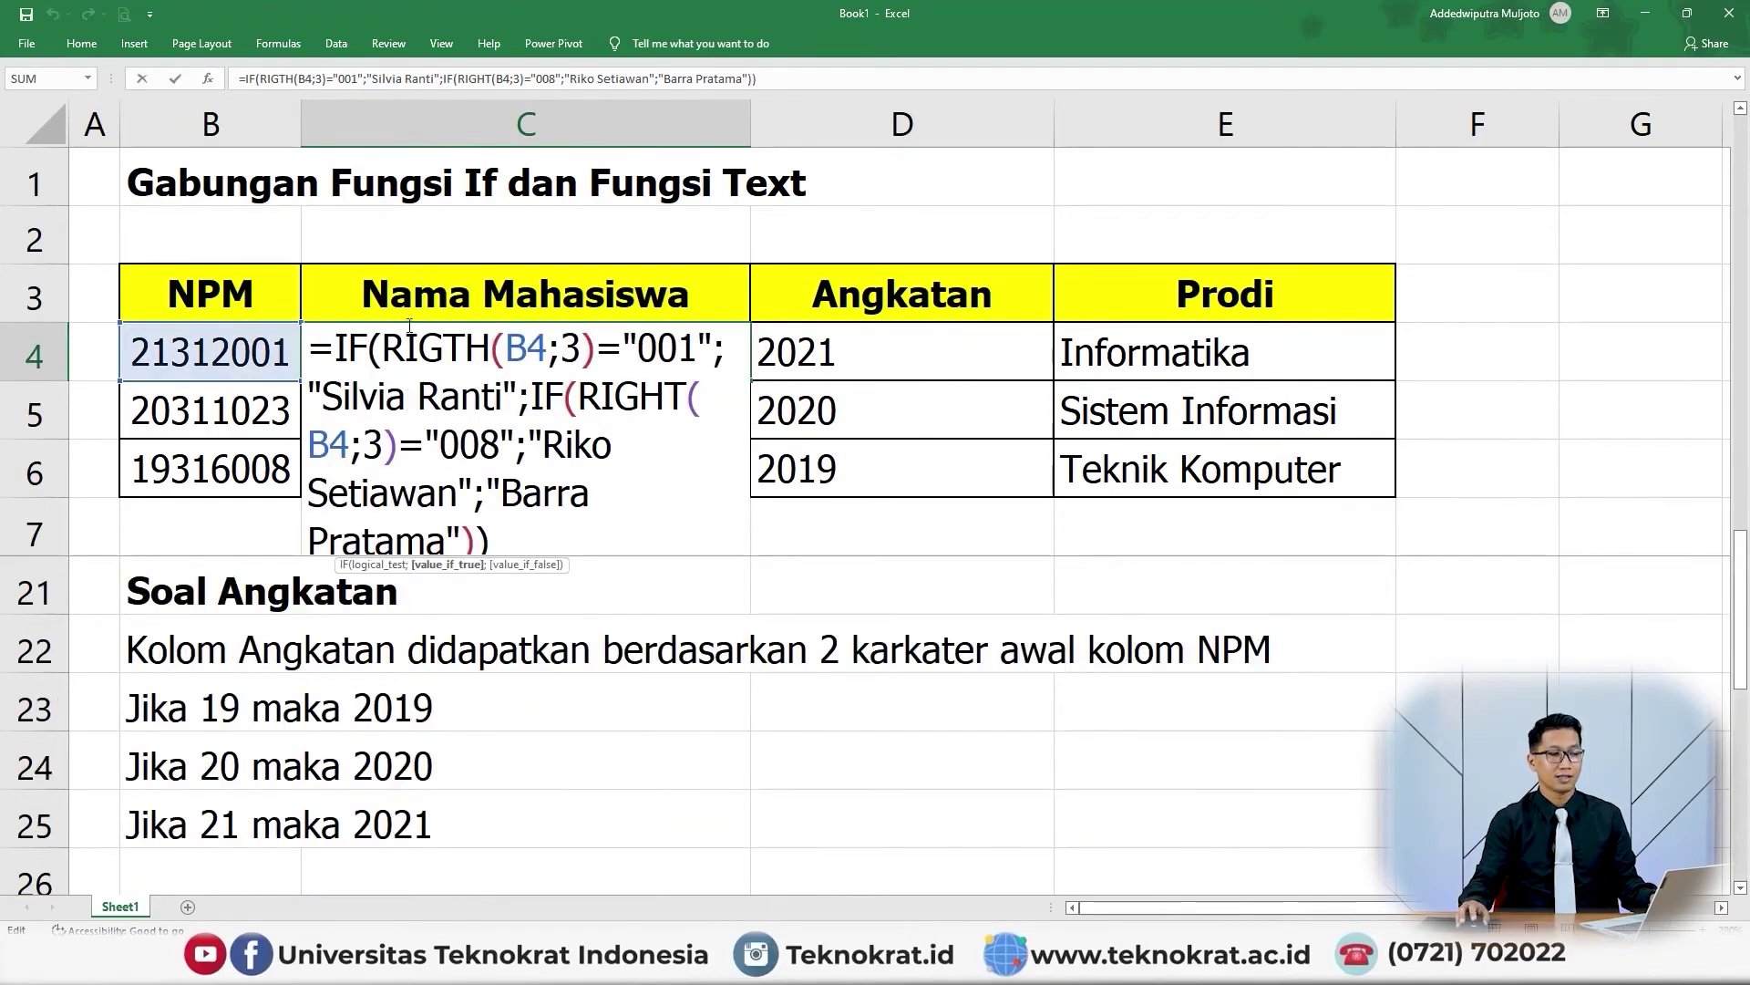